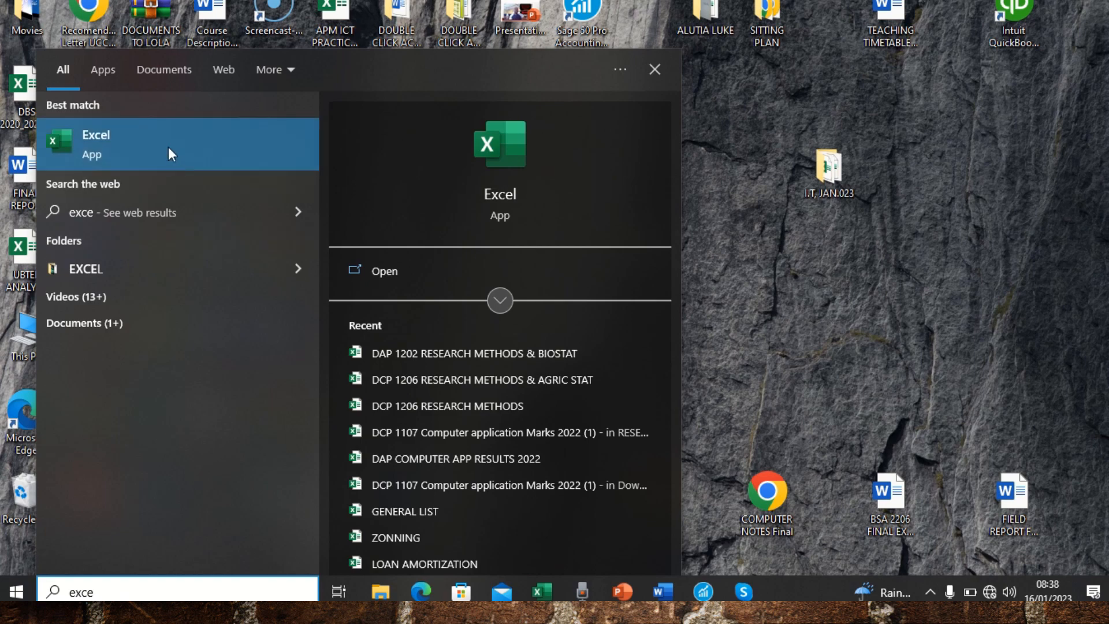
Open Excel and create a new blank workbook
left_click(166, 145)
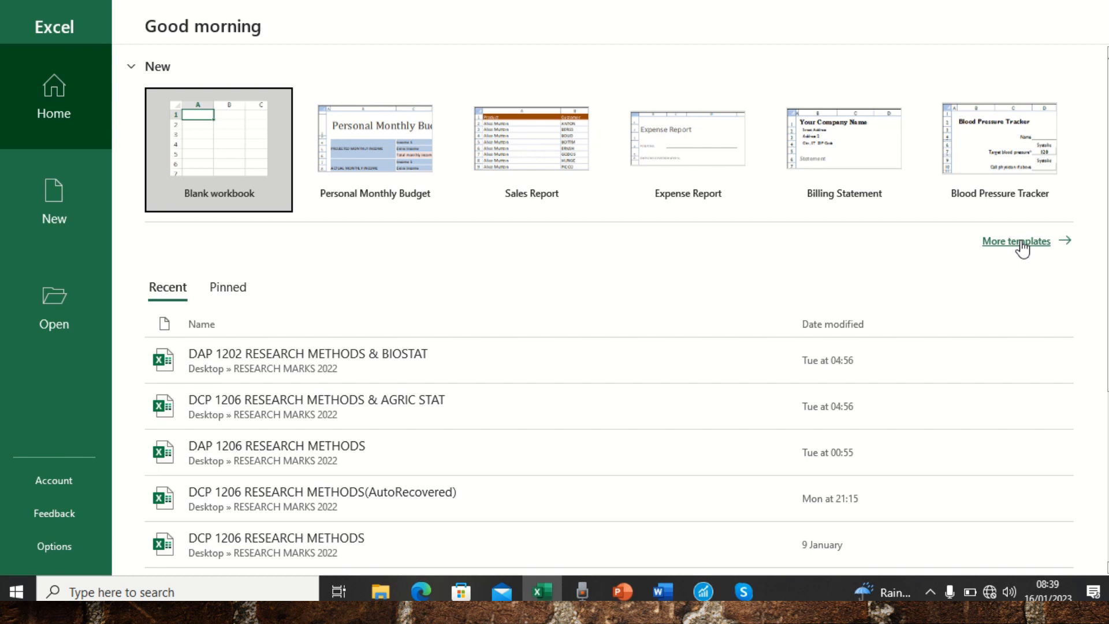
left_click(208, 141)
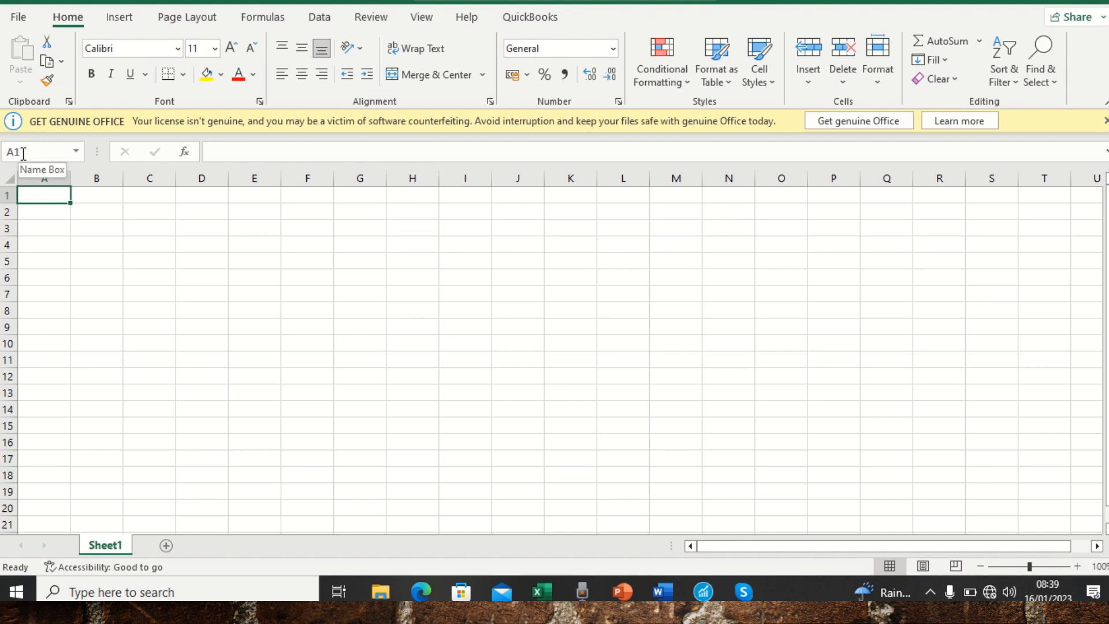
left_click(570, 280)
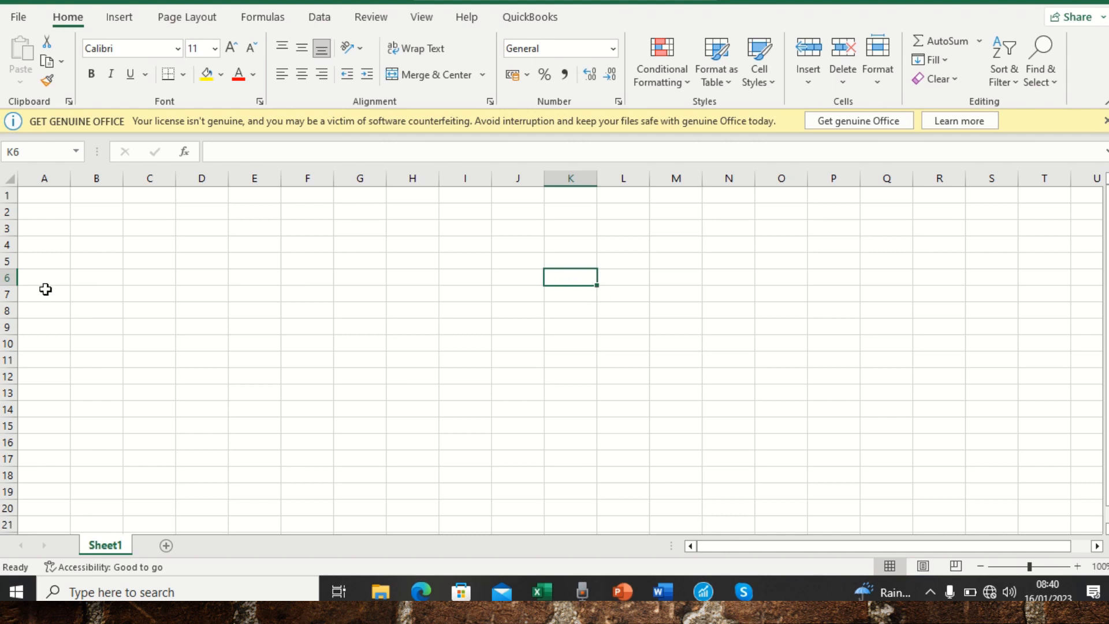
left_click(6, 278)
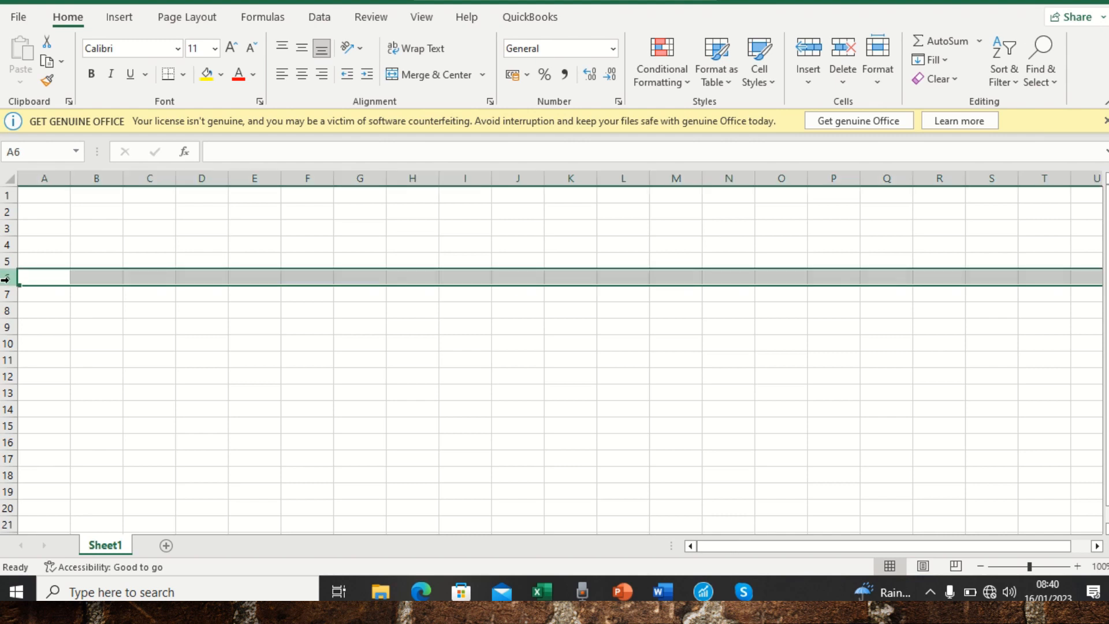
left_click(520, 279)
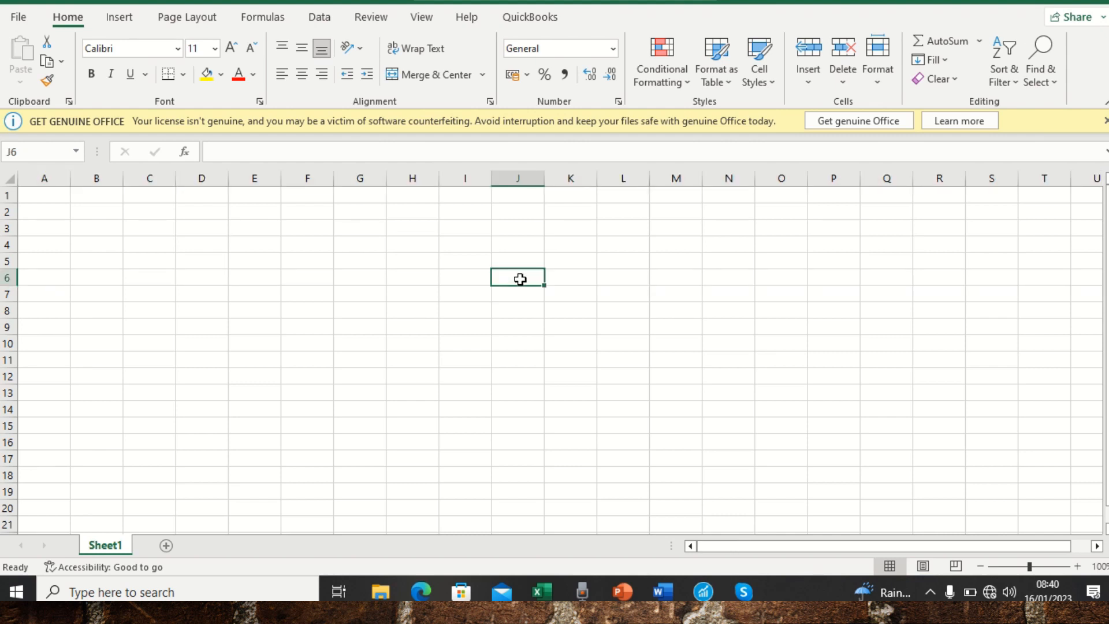
left_click(42, 196)
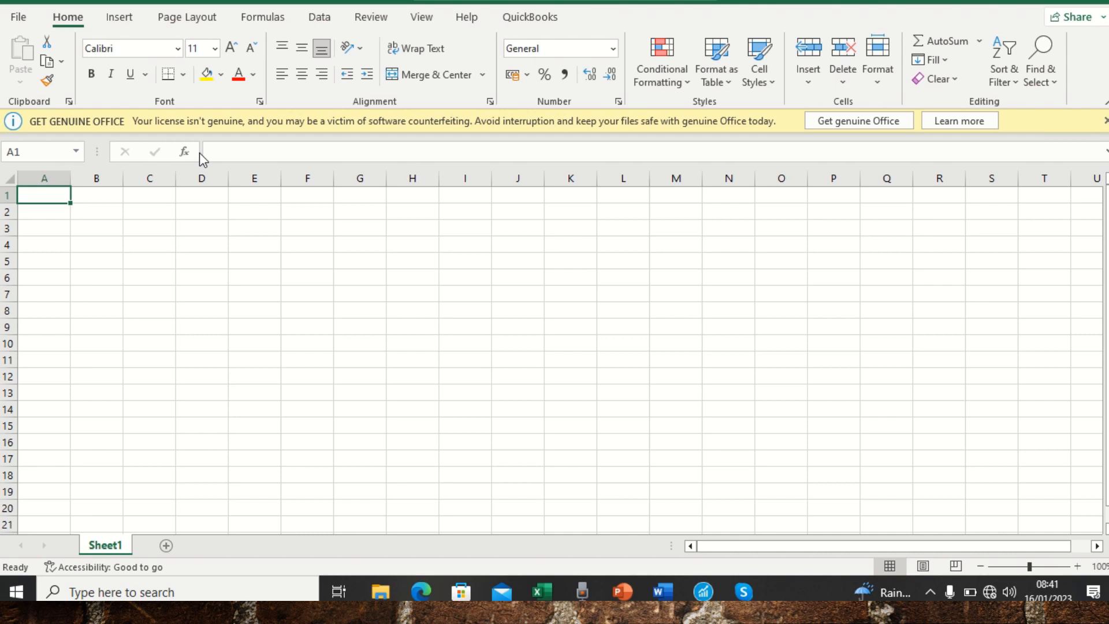
Start saving the workbook and choose the DOUBLE CLICK ACADEMY II folder on the Desktop as its location
key("ctrl+s")
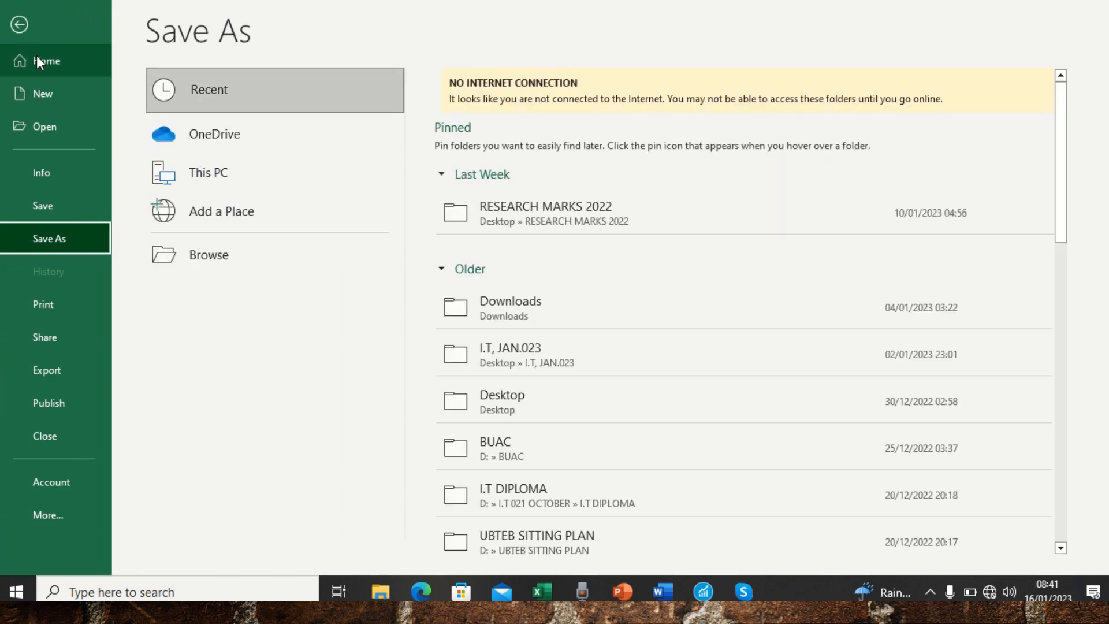
left_click(24, 23)
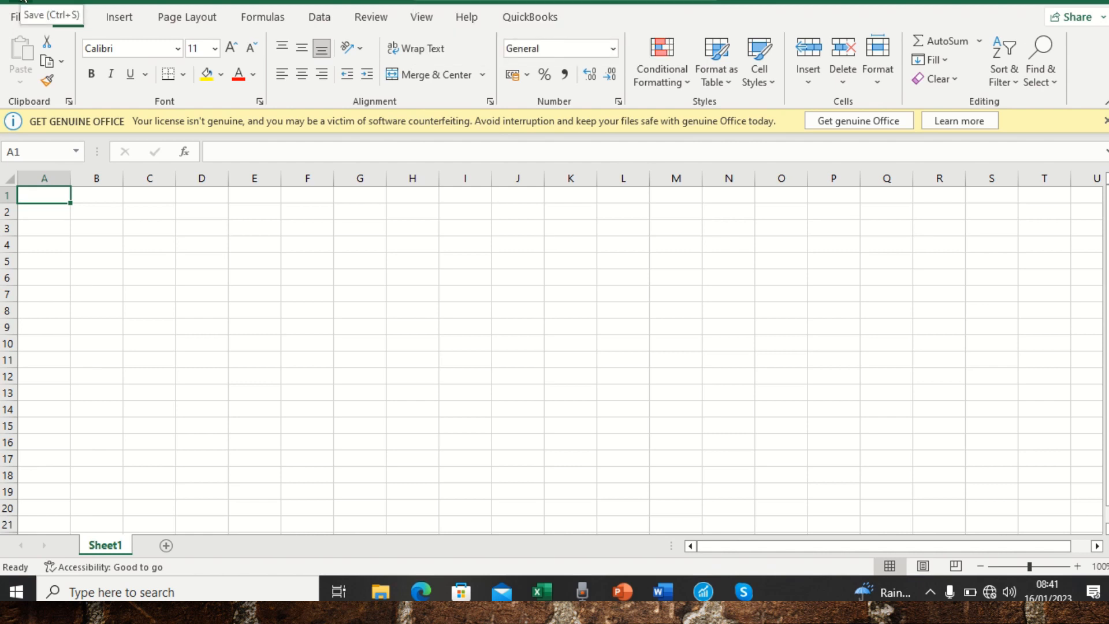
left_click(23, 1)
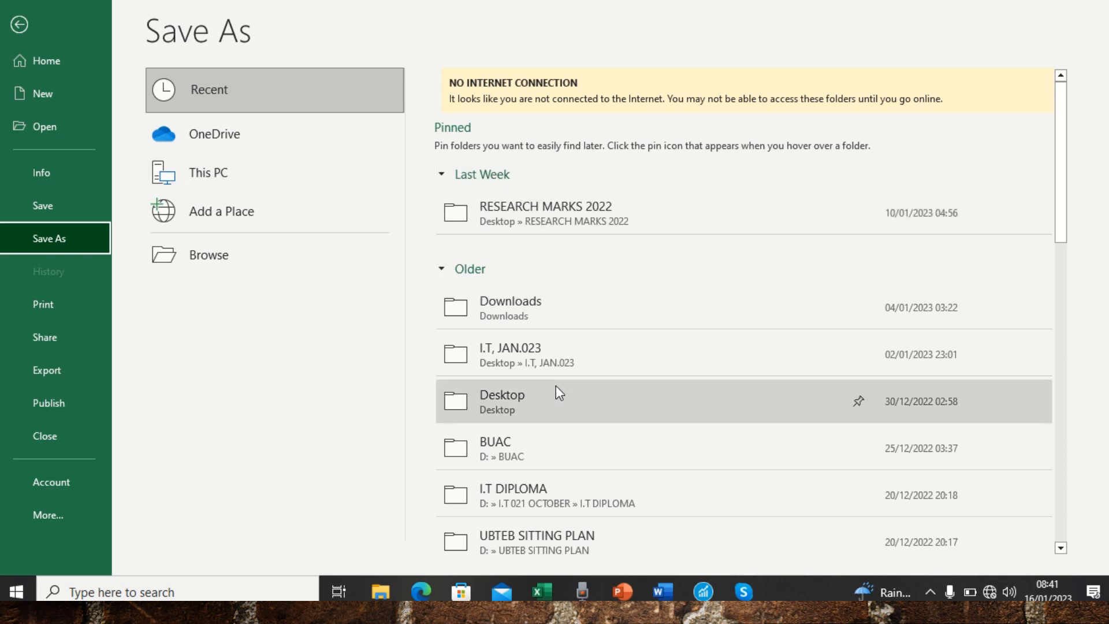
left_click(214, 260)
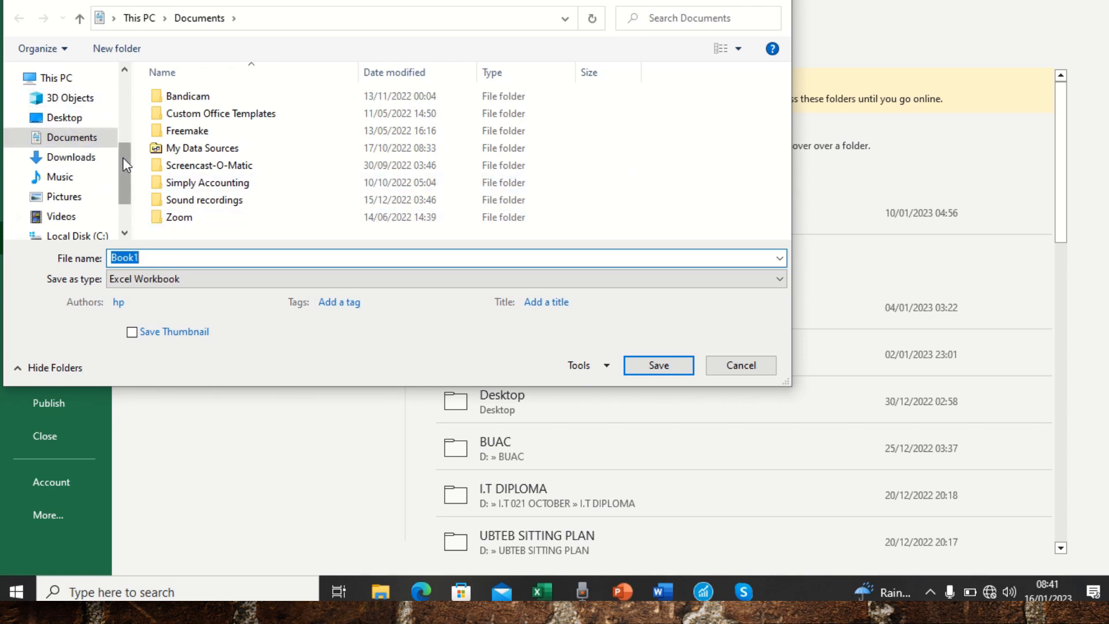
mouse_move(123, 149)
left_mouse_down()
mouse_move(121, 79)
mouse_move(115, 149)
left_mouse_up()
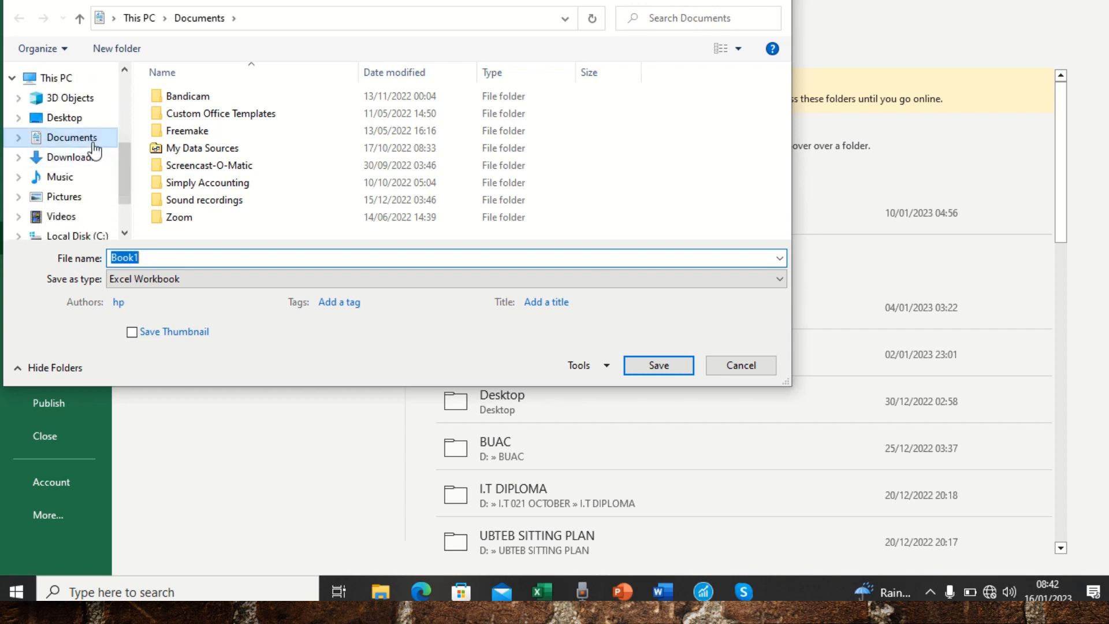
left_click(65, 121)
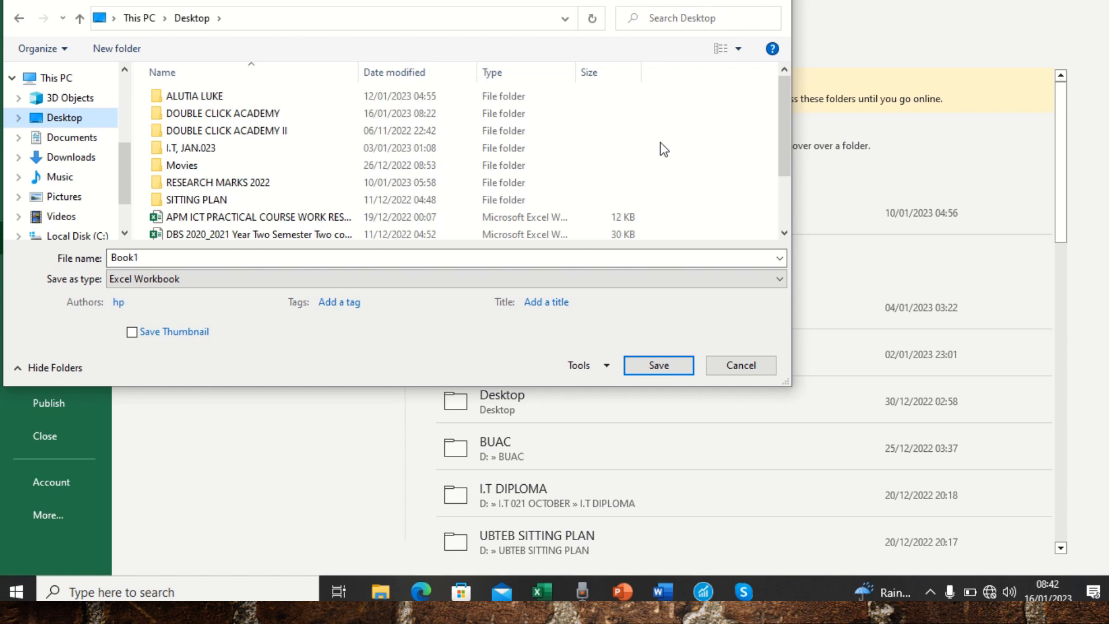
double_click(273, 132)
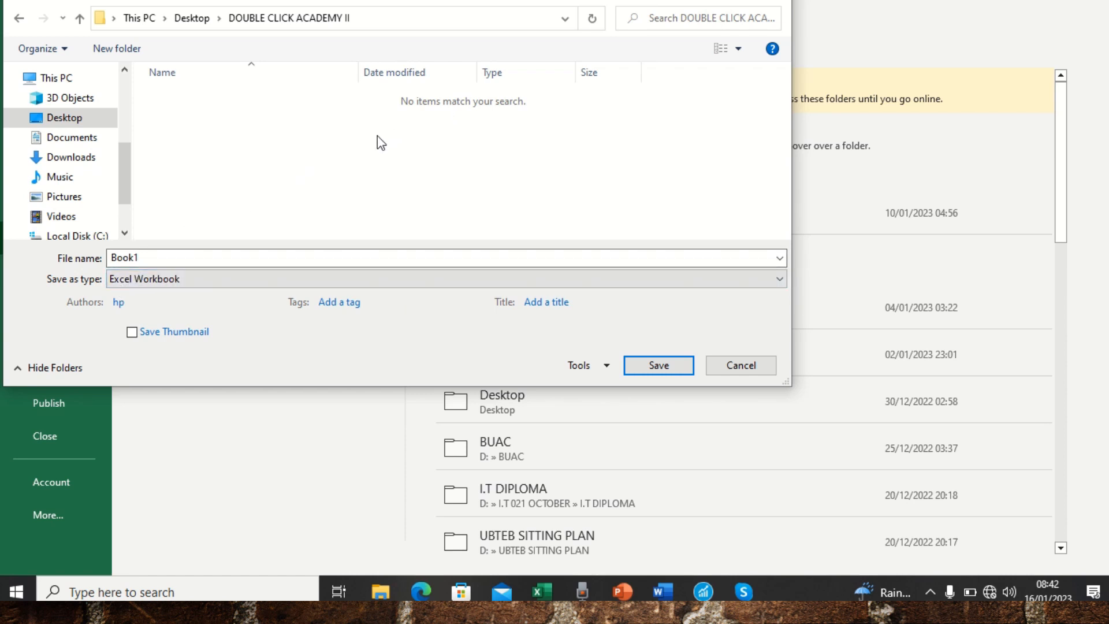
Name the file "Understanding Excel sheet" and save it as an Excel Workbook
left_click(145, 258)
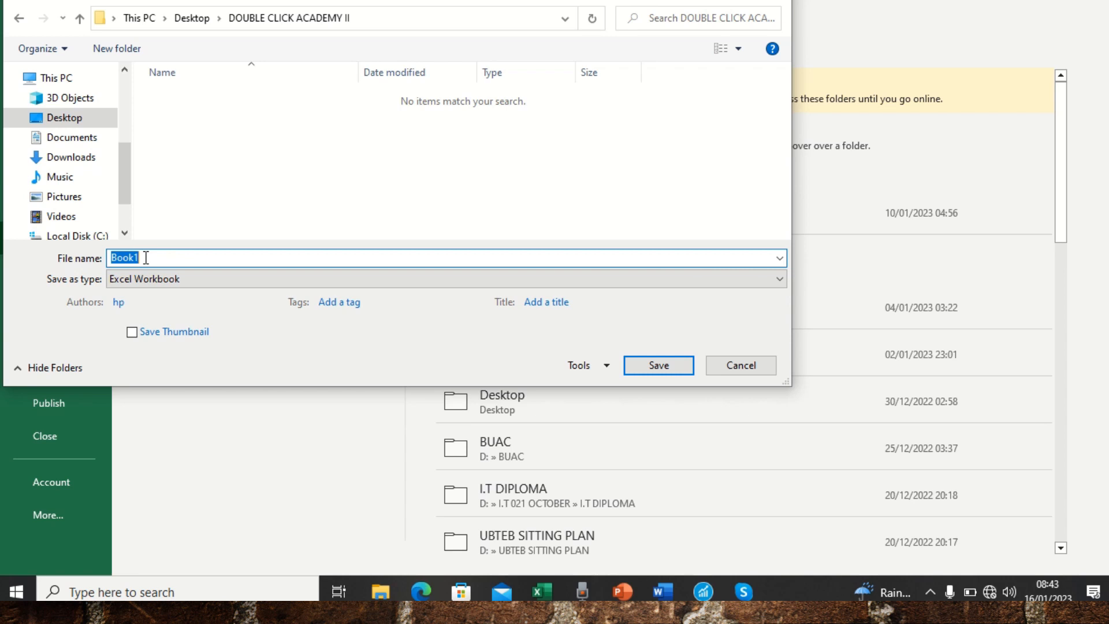
type("Understandu")
key("BackSpace")
type("ing")
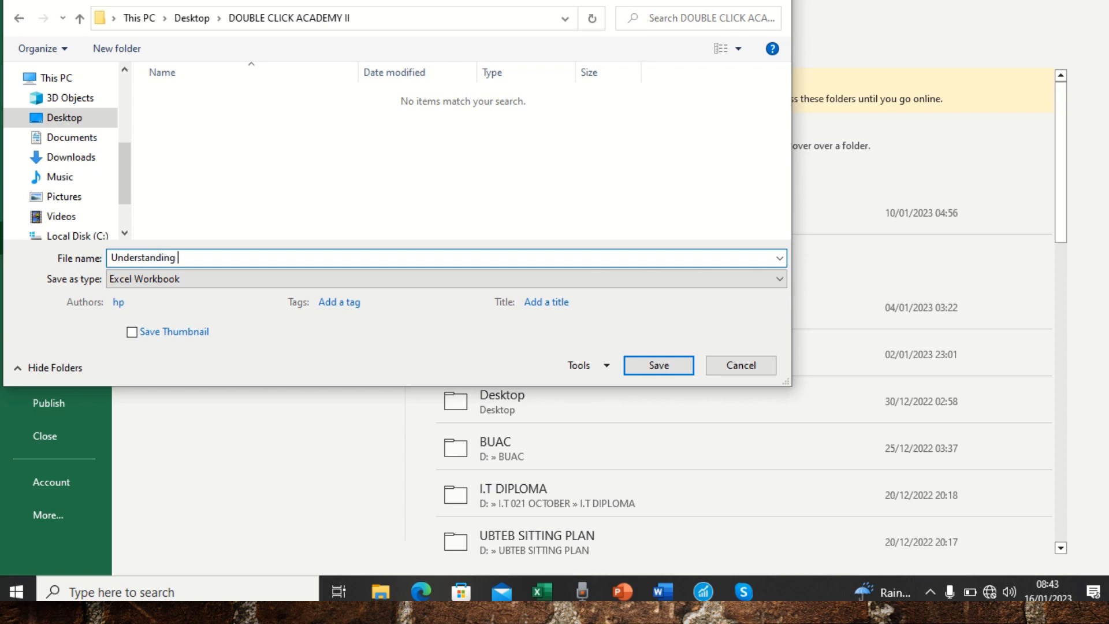
type(" Excel sheet")
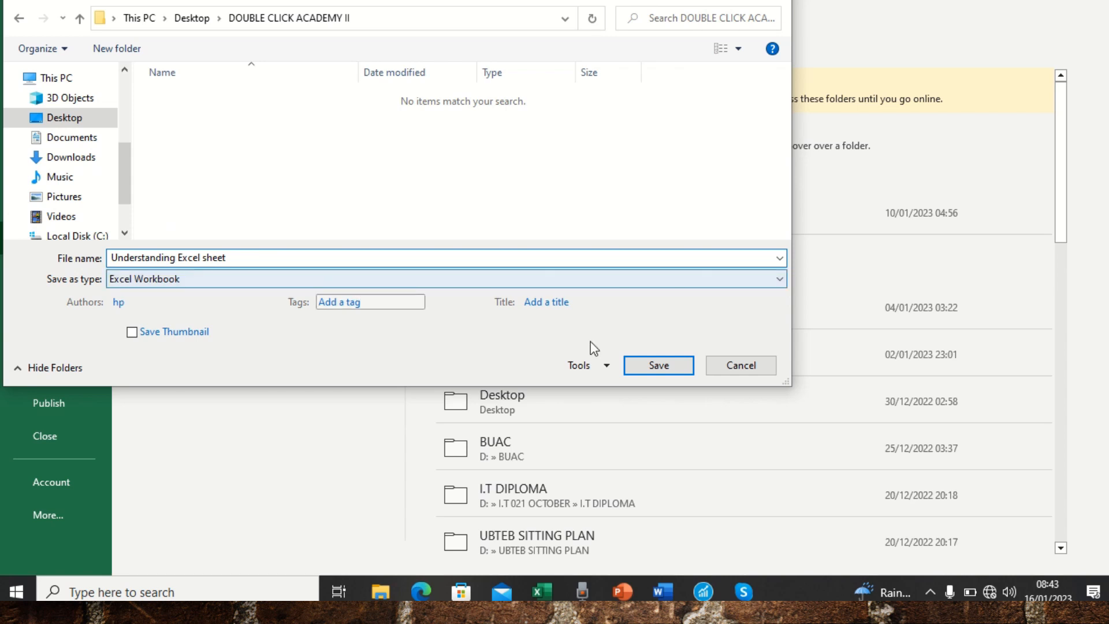
left_click(654, 367)
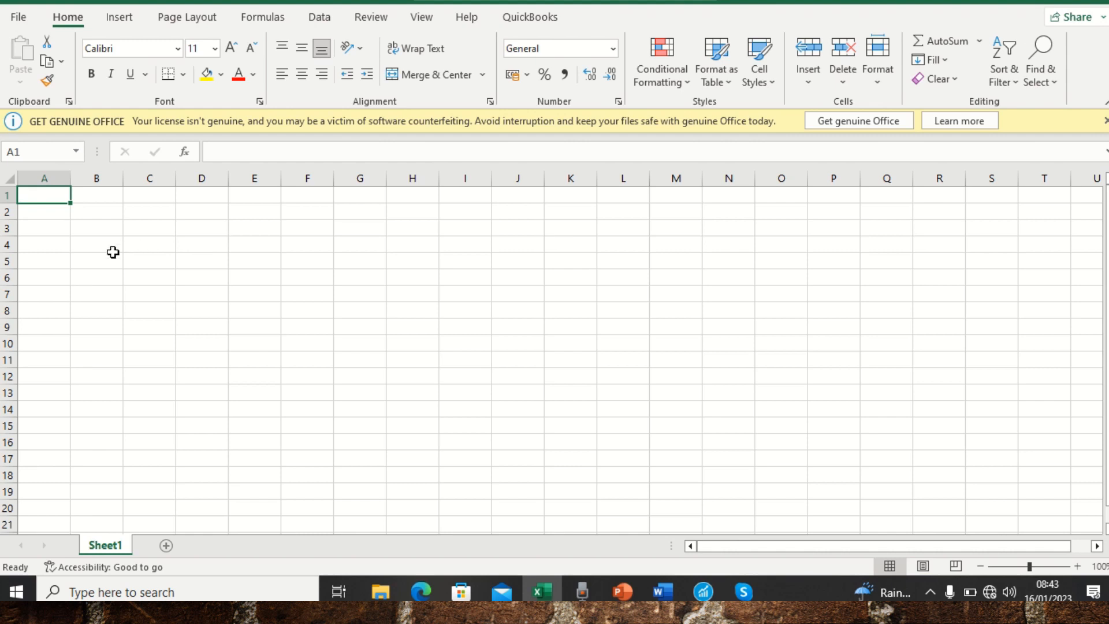
Enter the headings "Sno", "Reg No" and "Student Name" in cells A1, B1 and C1
left_click(87, 229)
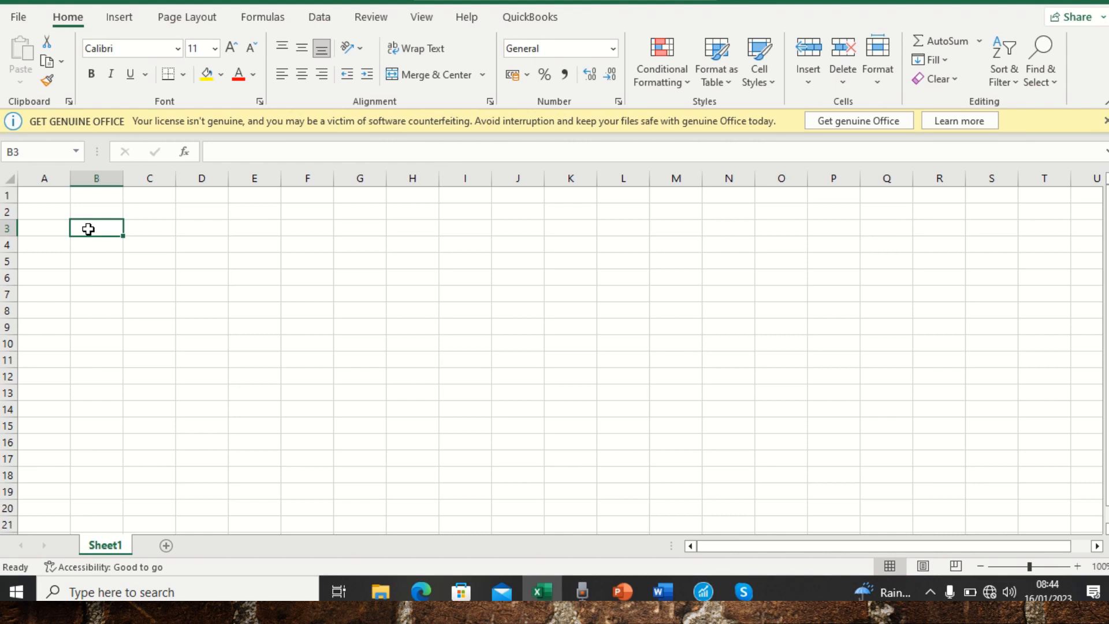
left_click(38, 195)
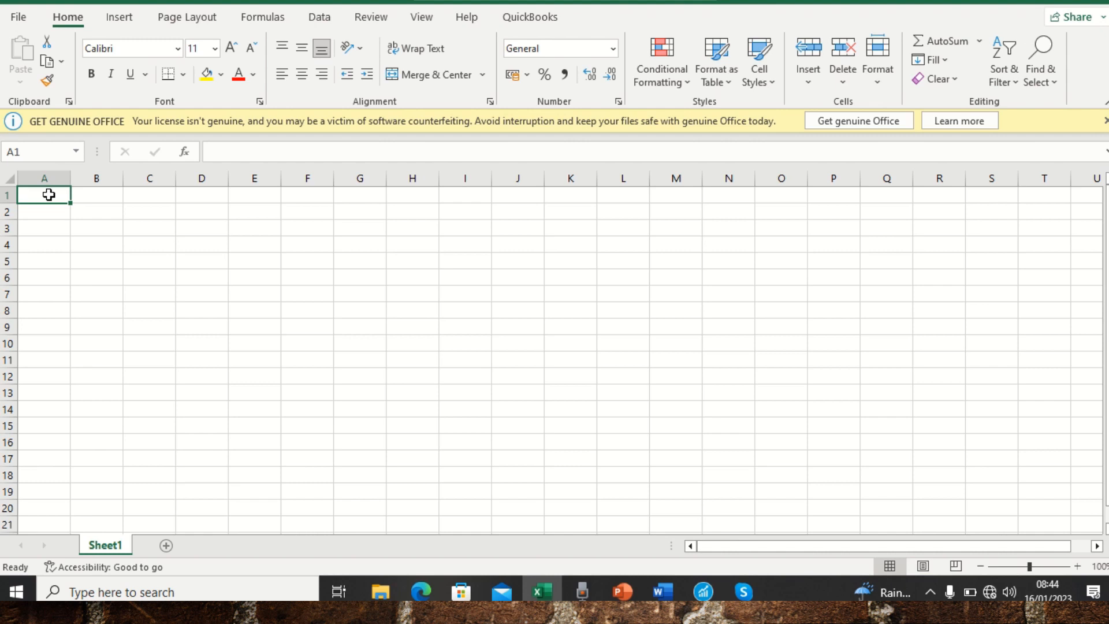
type("Sno")
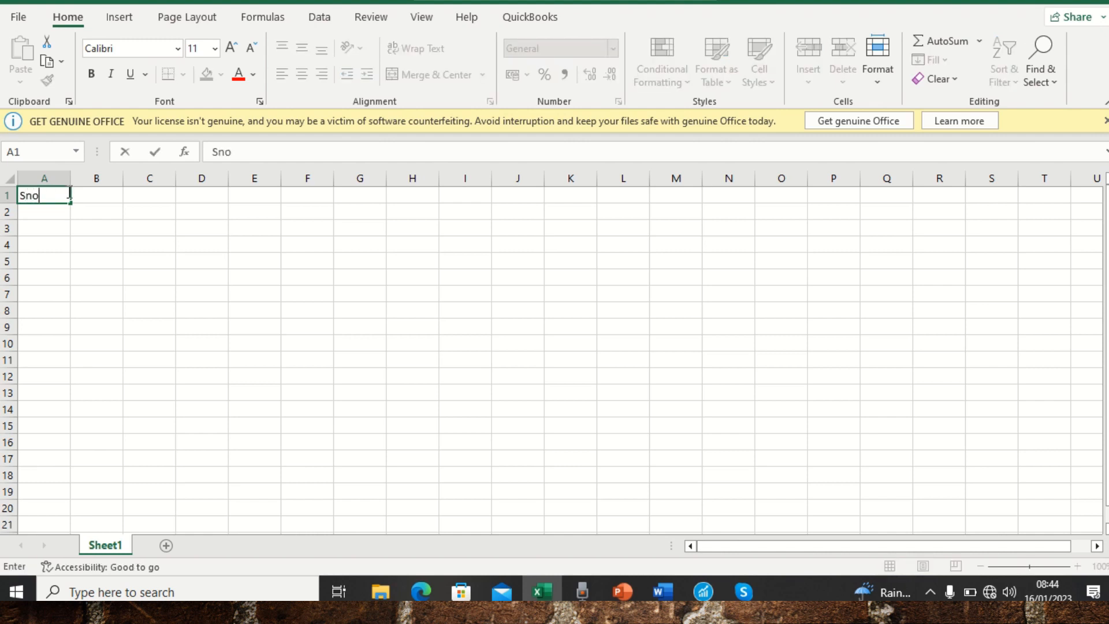
left_click(98, 194)
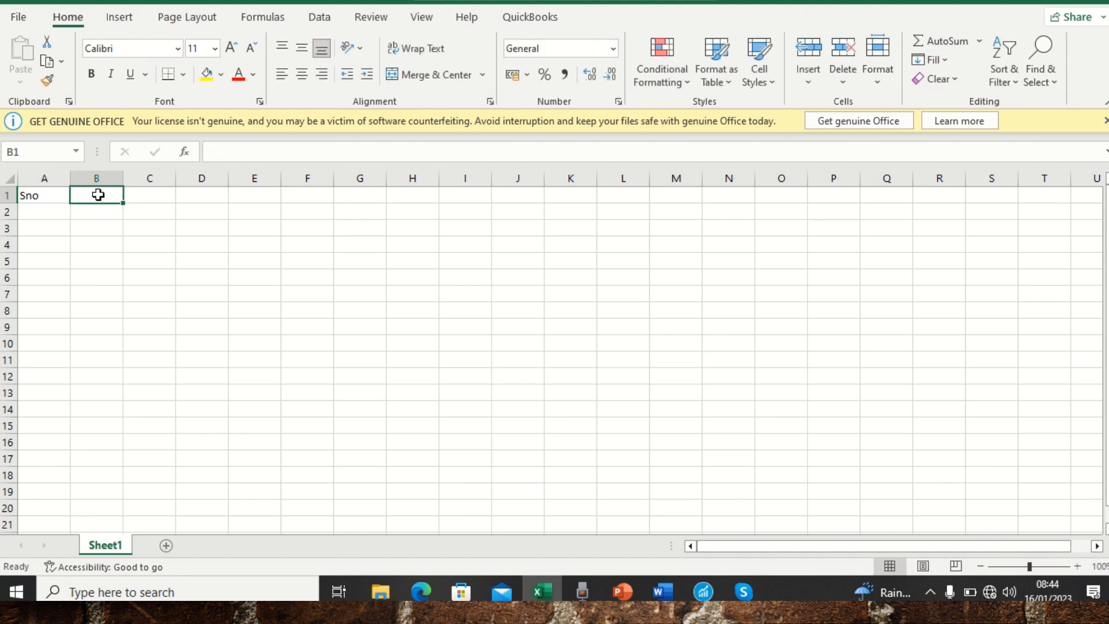
type("Reg")
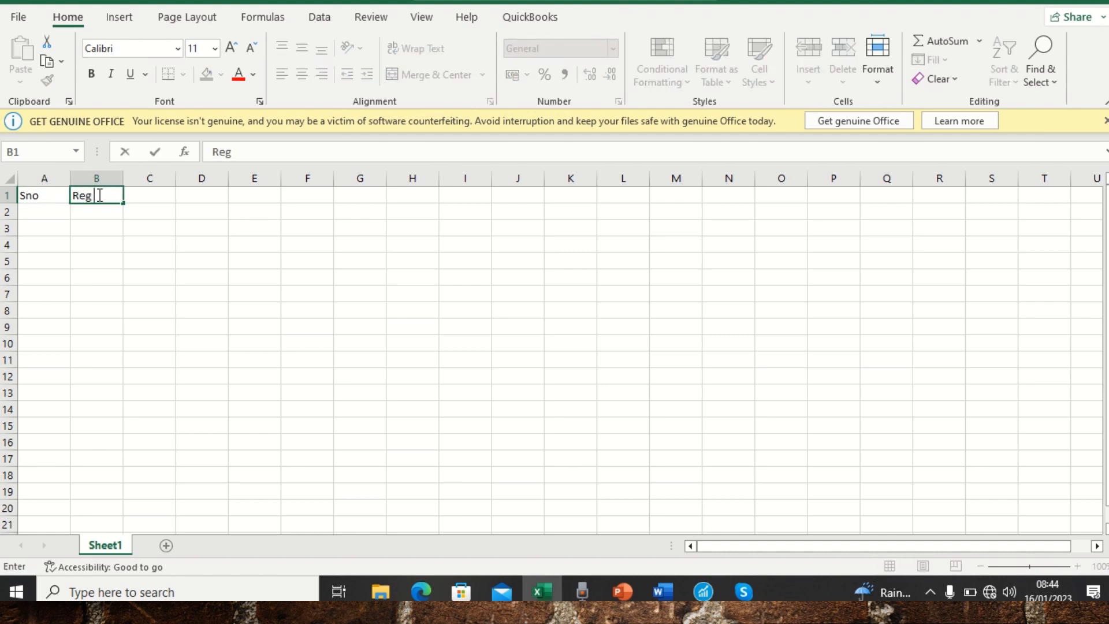
type(" Ni")
key("BackSpace")
type("o")
left_click(160, 194)
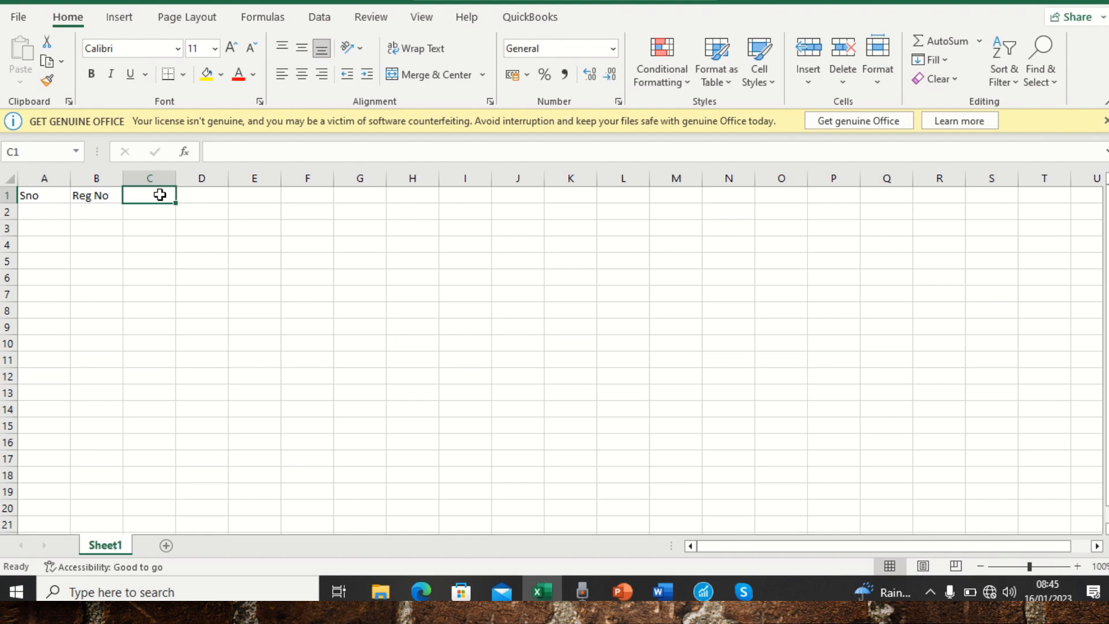
type("Student")
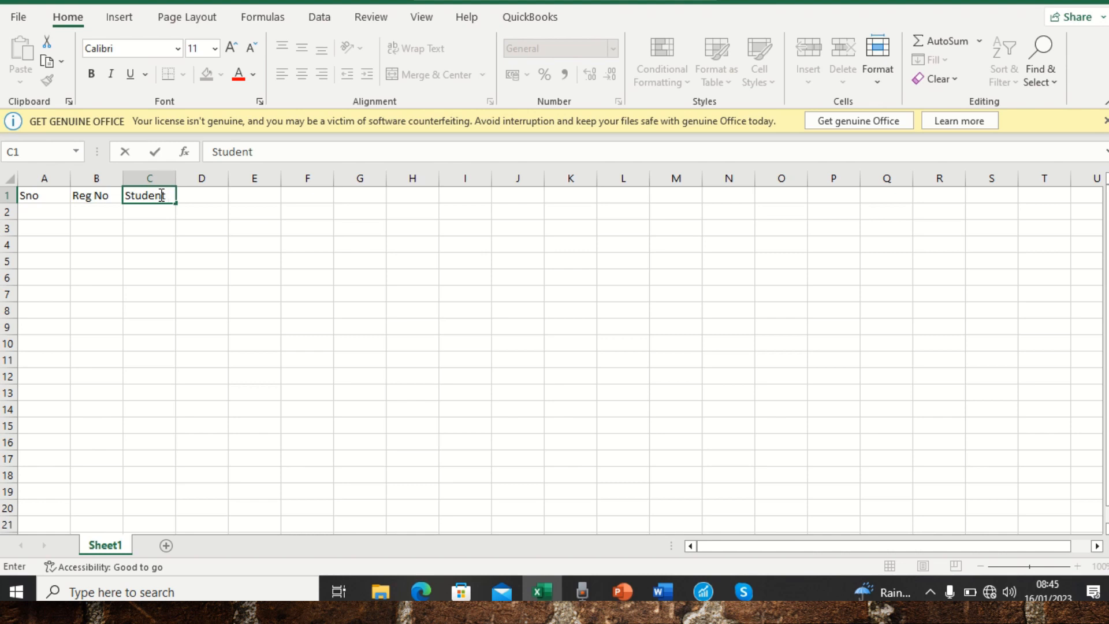
type(" Name")
left_click(193, 212)
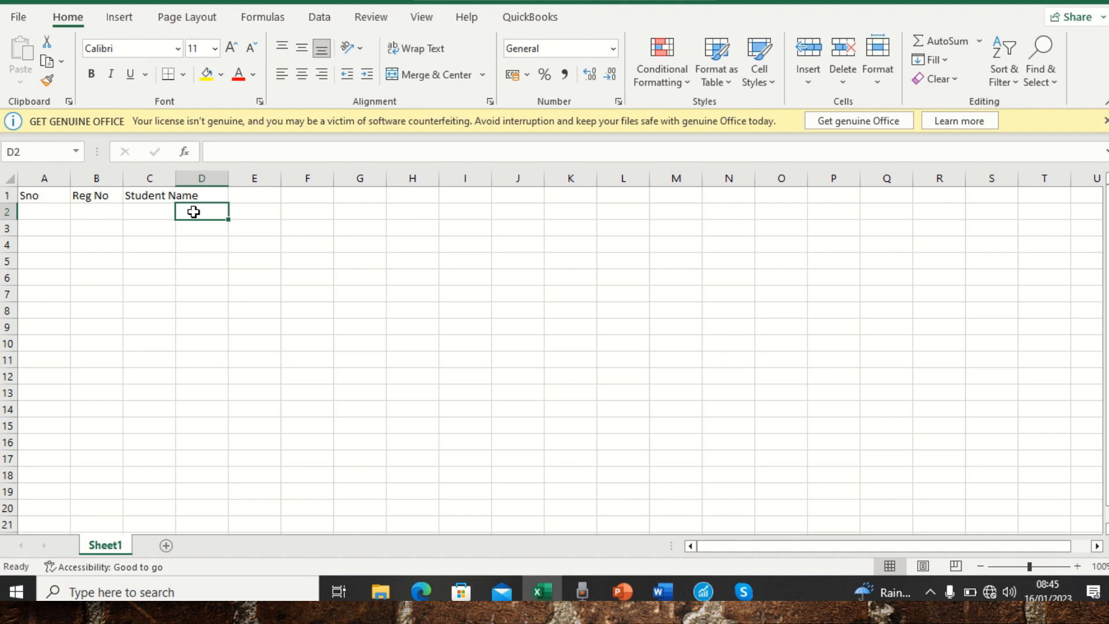
AutoFit column C to its Student Name heading and undo the resize
left_click(149, 196)
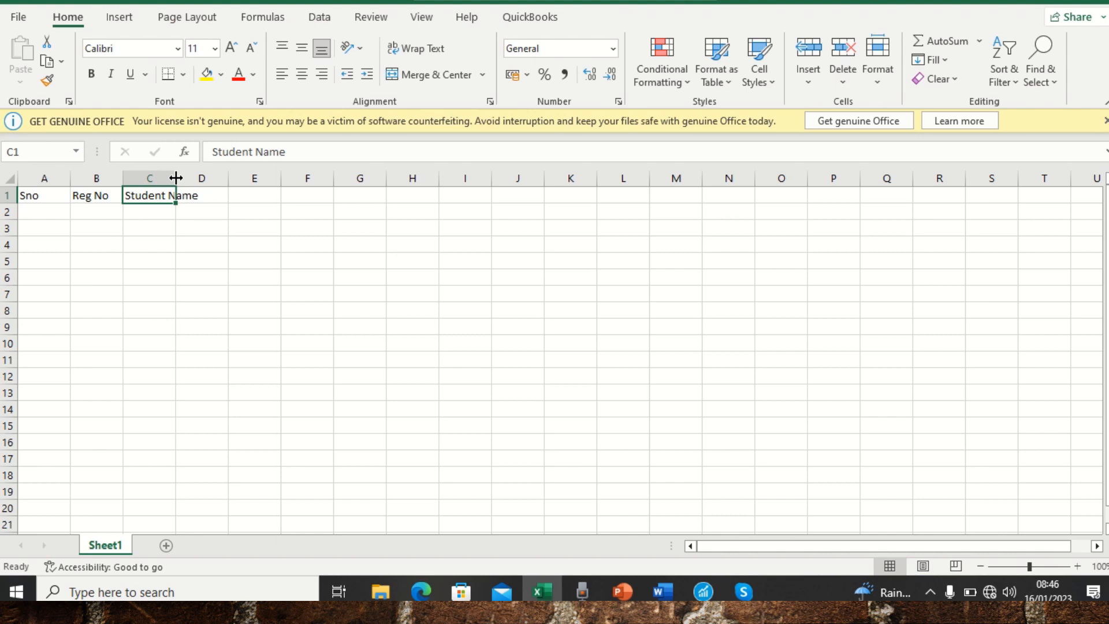
double_click(175, 178)
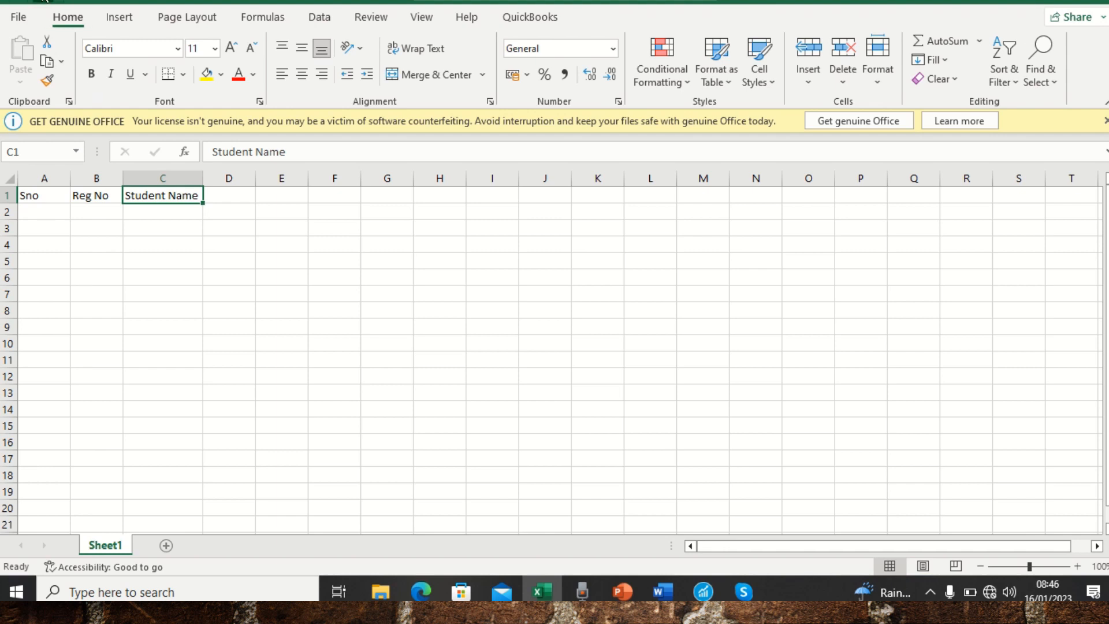
left_click(44, 1)
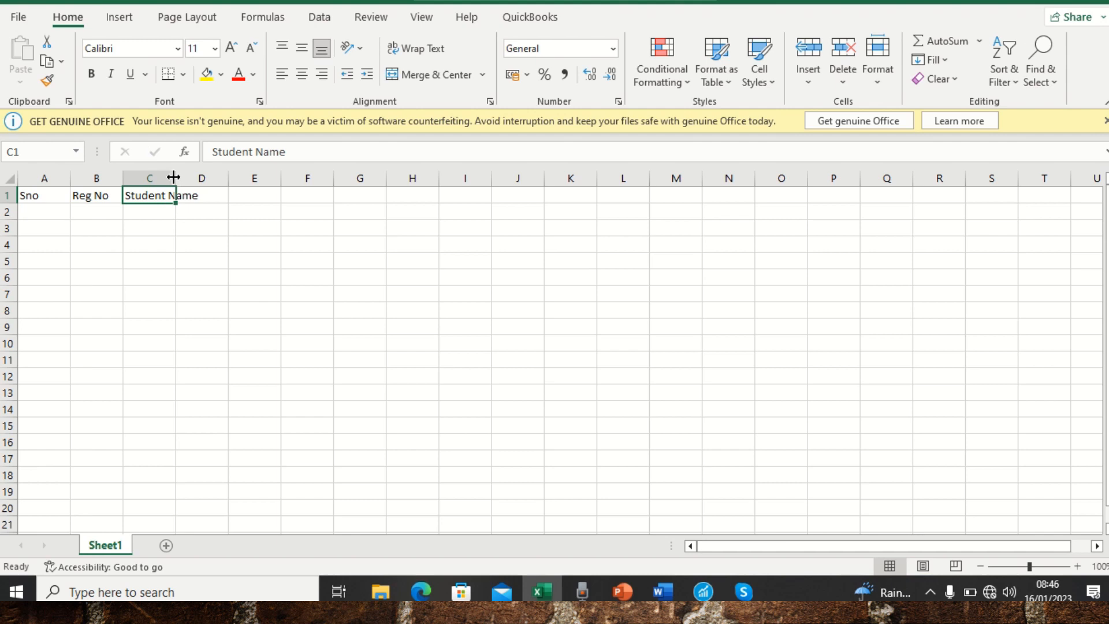
Widen column C manually until the Student Name heading fits, and undo the width change
left_click_drag(173, 177, 174, 177)
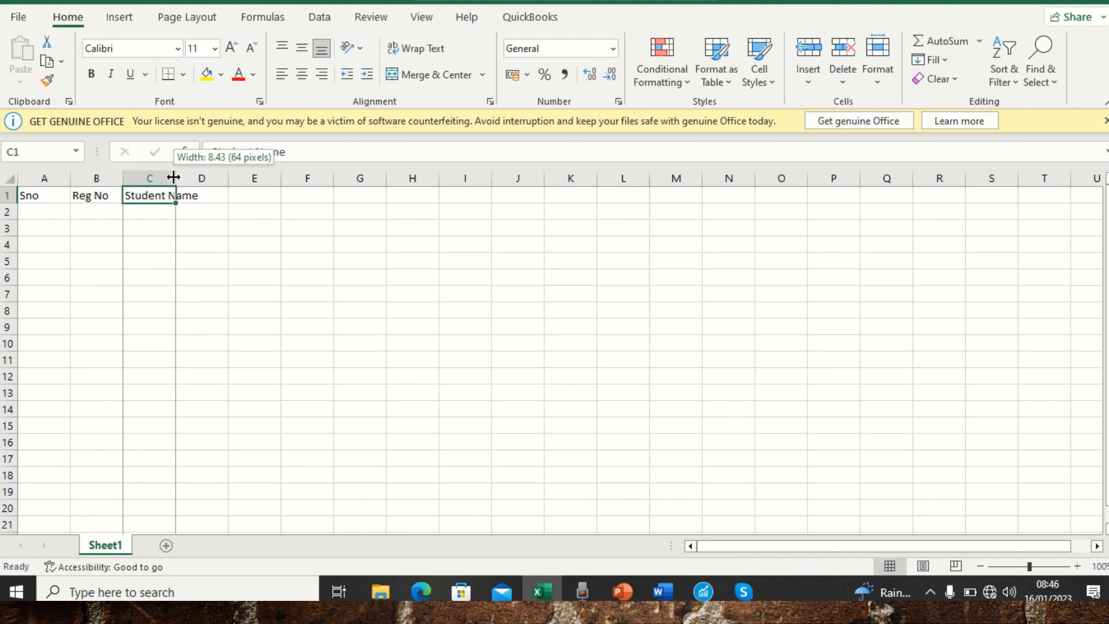
left_click_drag(173, 177, 199, 177)
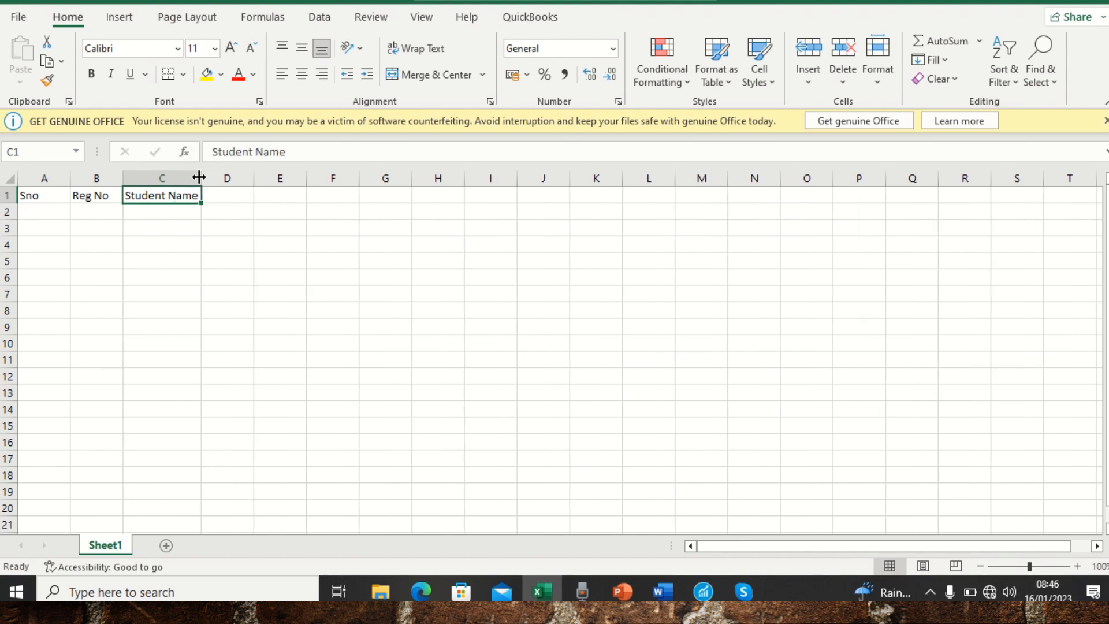
left_click(169, 213)
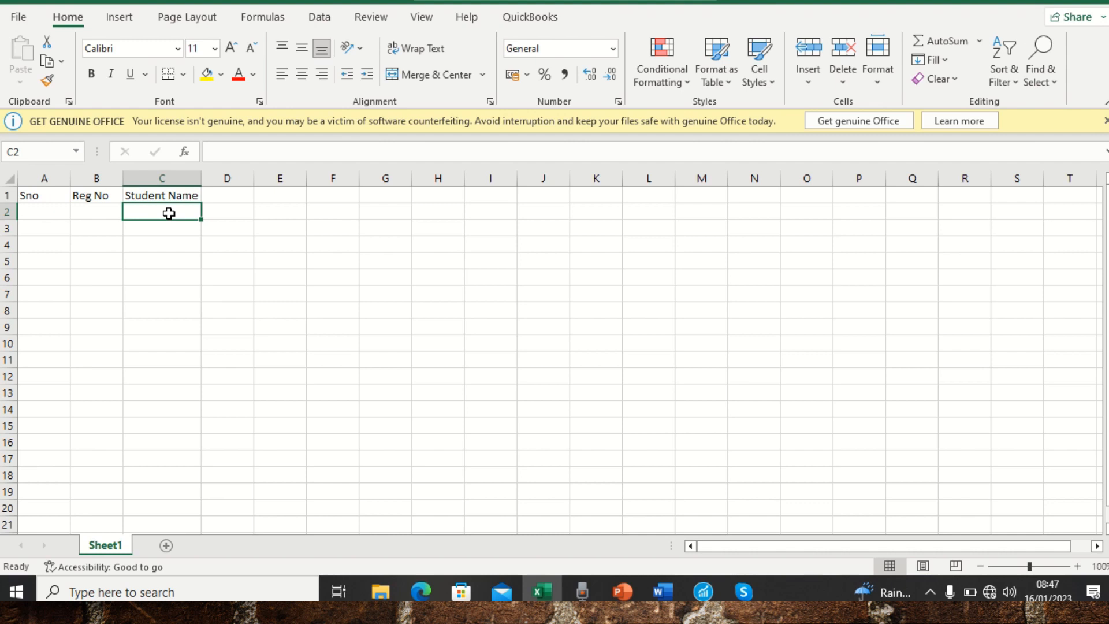
left_click(43, 1)
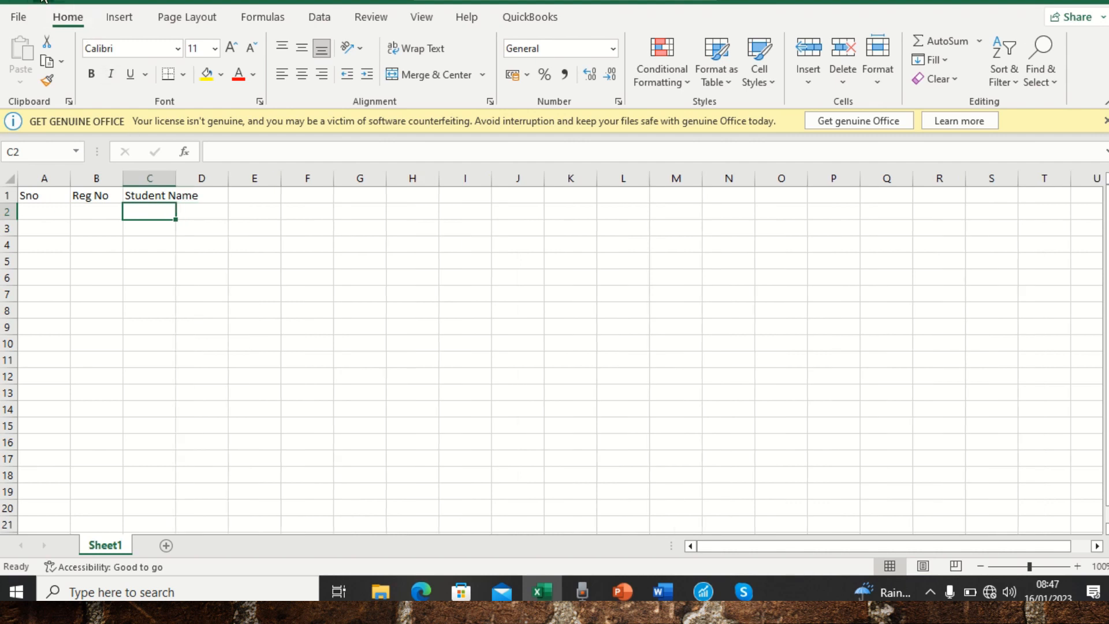
Wrap the text of the Student Name heading in cell C1
left_click(154, 234)
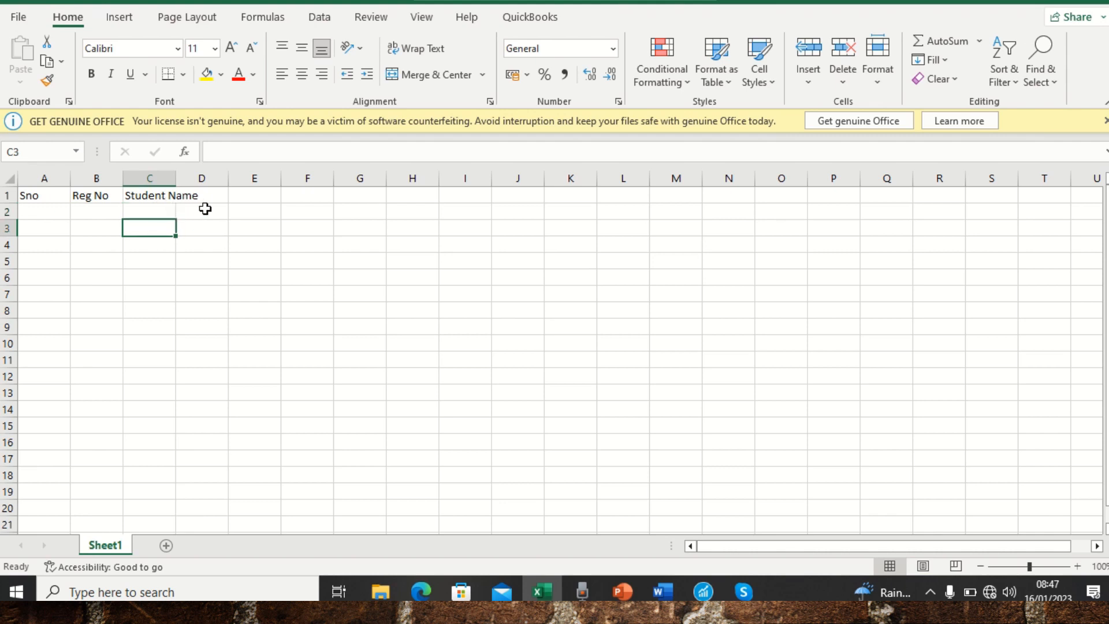
left_click(143, 195)
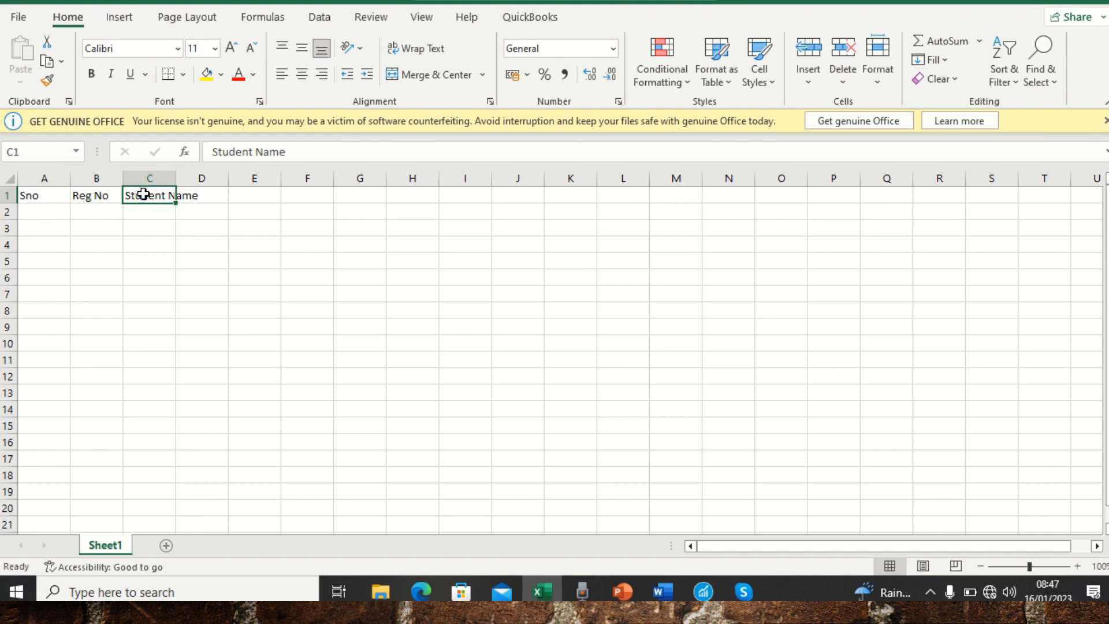
left_click(420, 52)
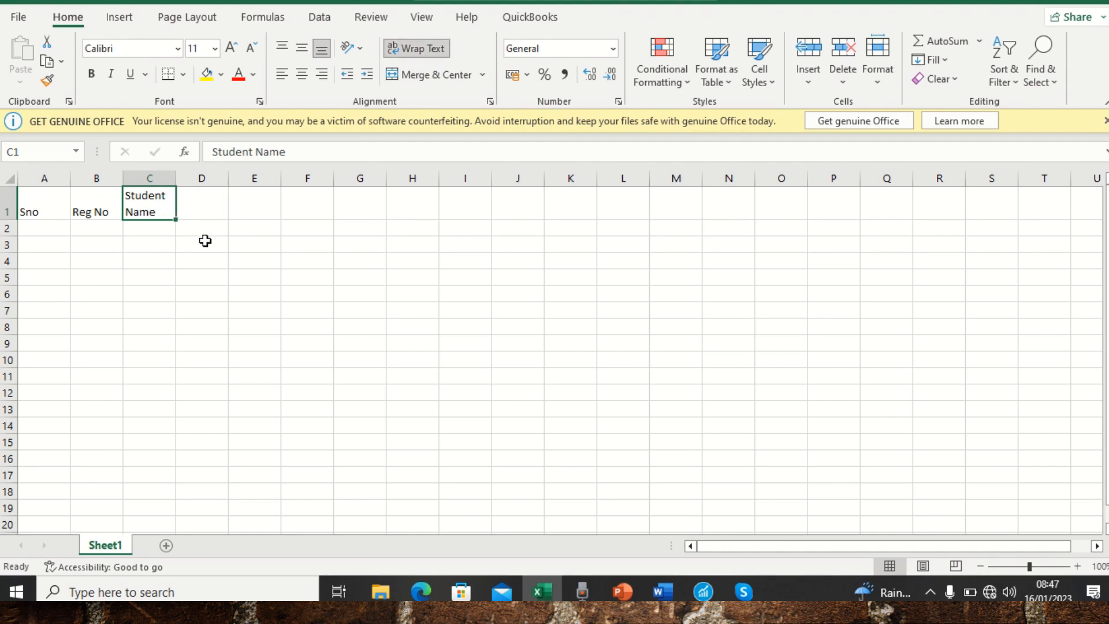
Enter the headings "CW 1/15", "CW2/15" and "Total CW" in cells D1, E1 and F1
left_click(152, 229)
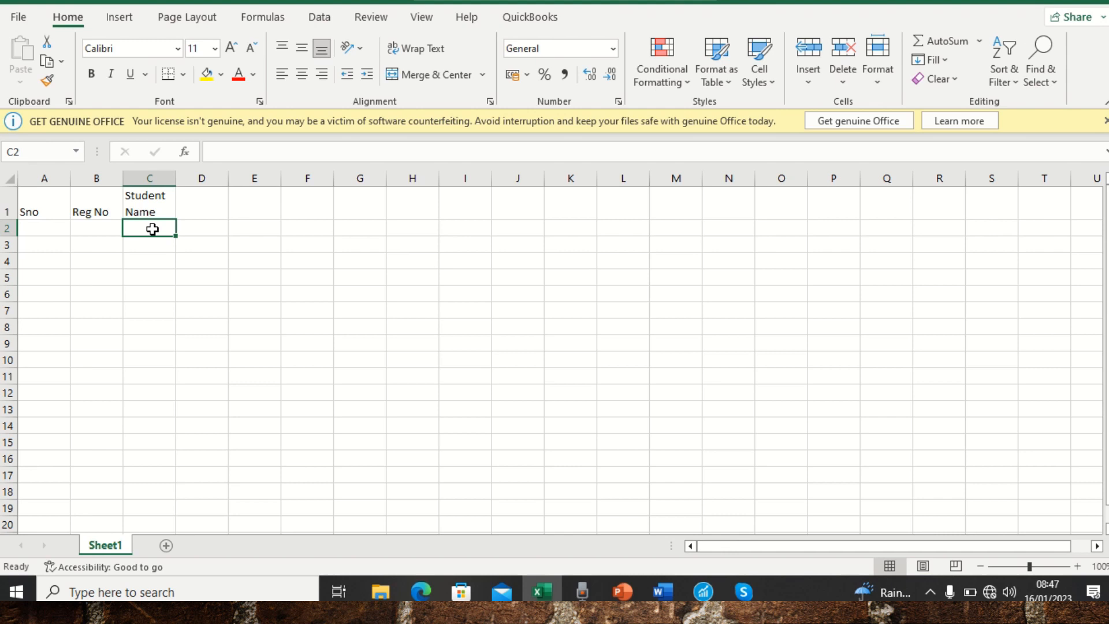
left_click(204, 202)
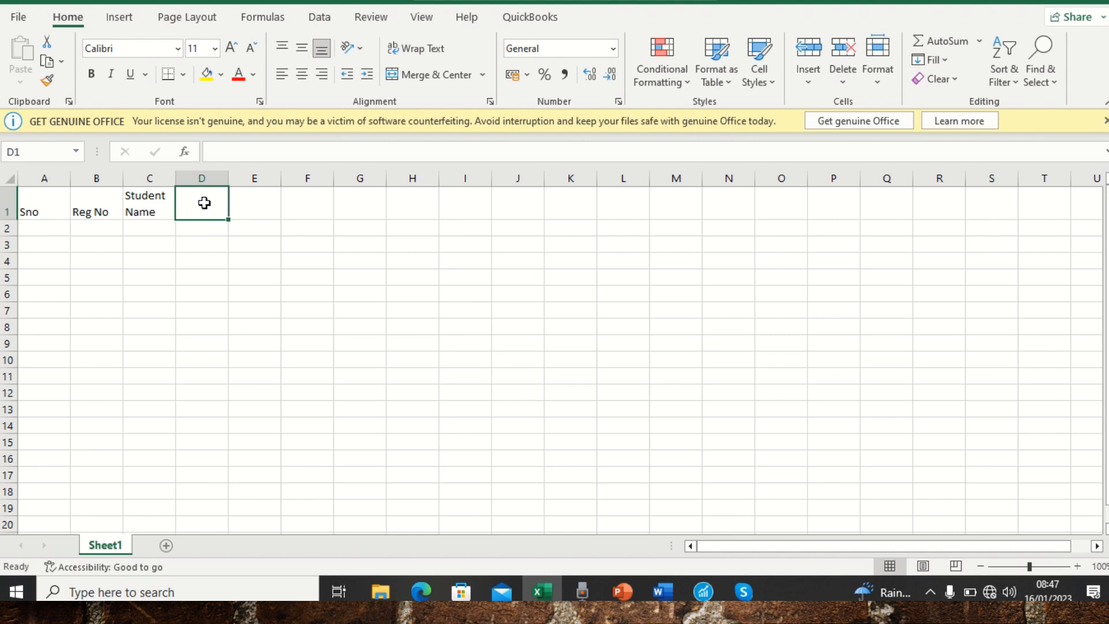
type("CW")
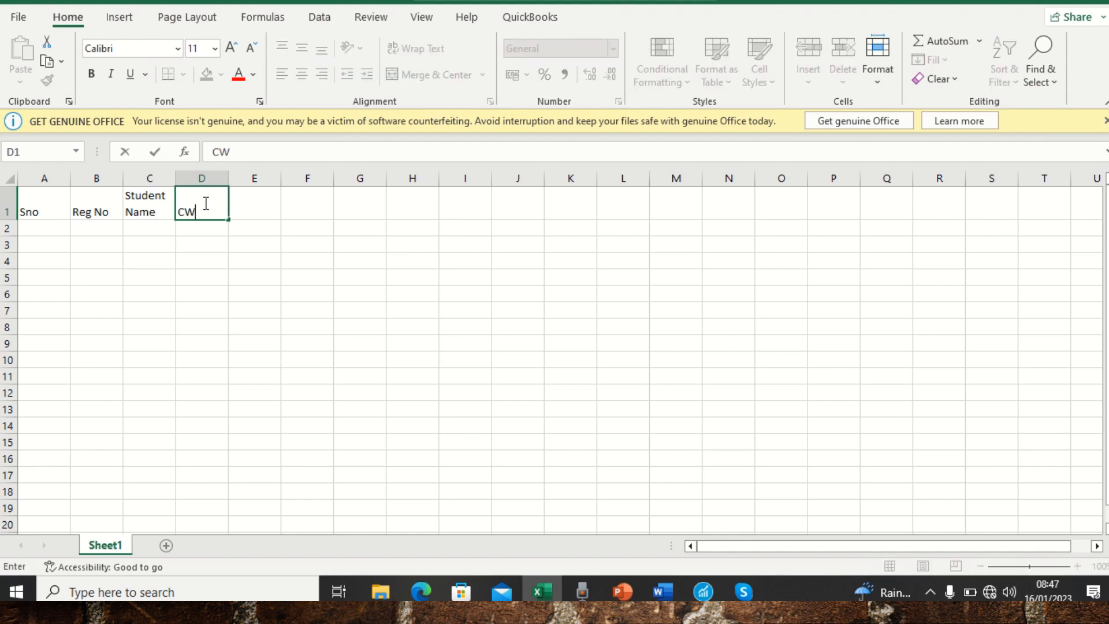
type(" 1/15")
left_click(255, 209)
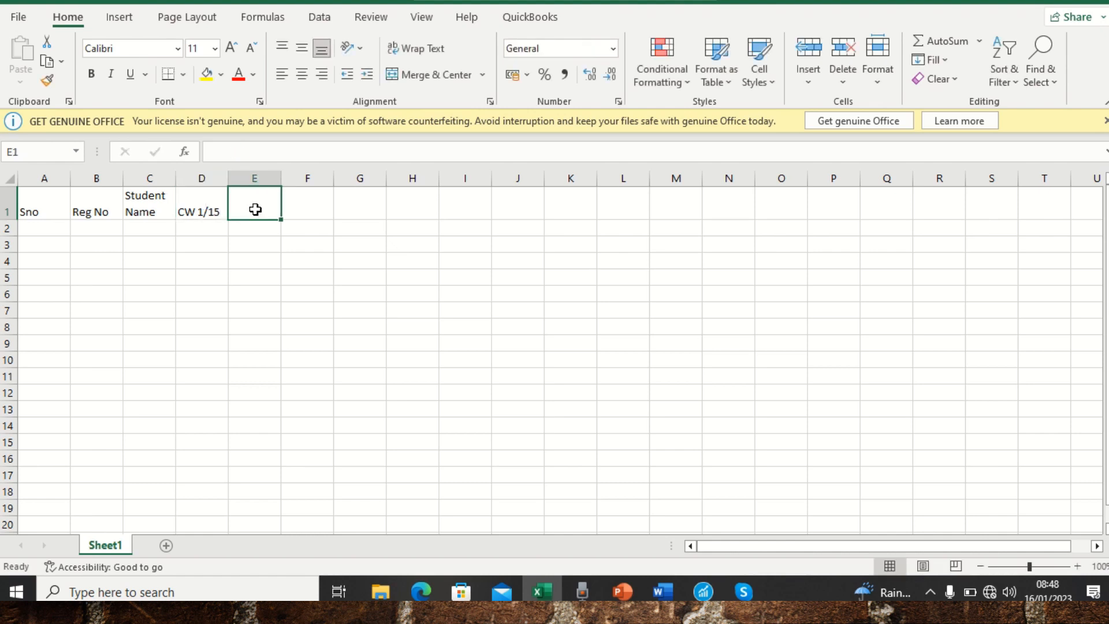
type("CW2")
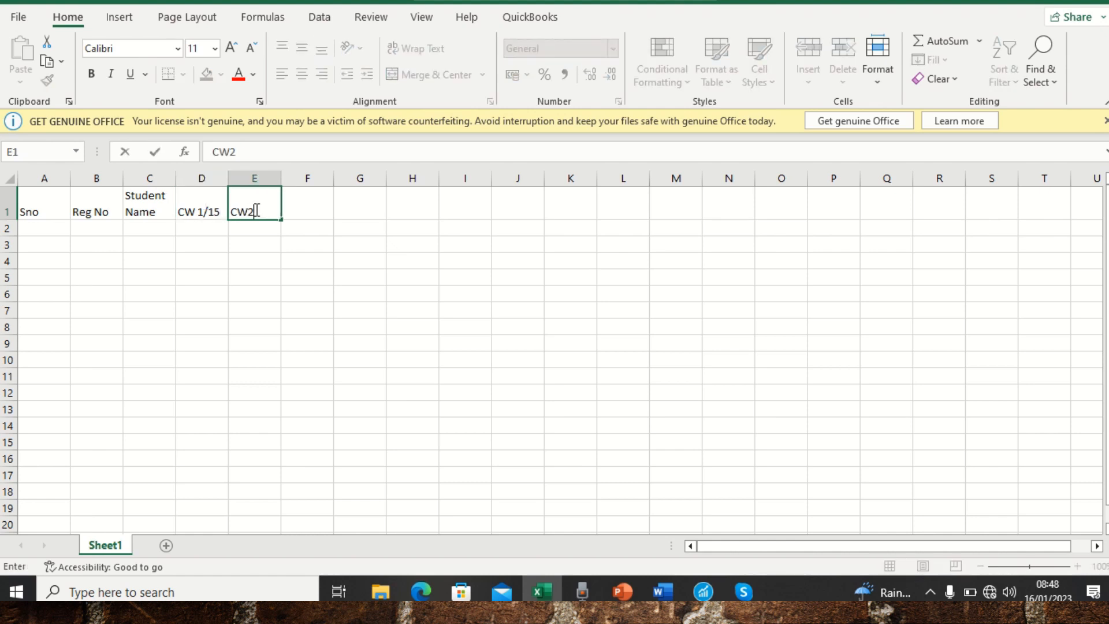
type("/15")
left_click(307, 206)
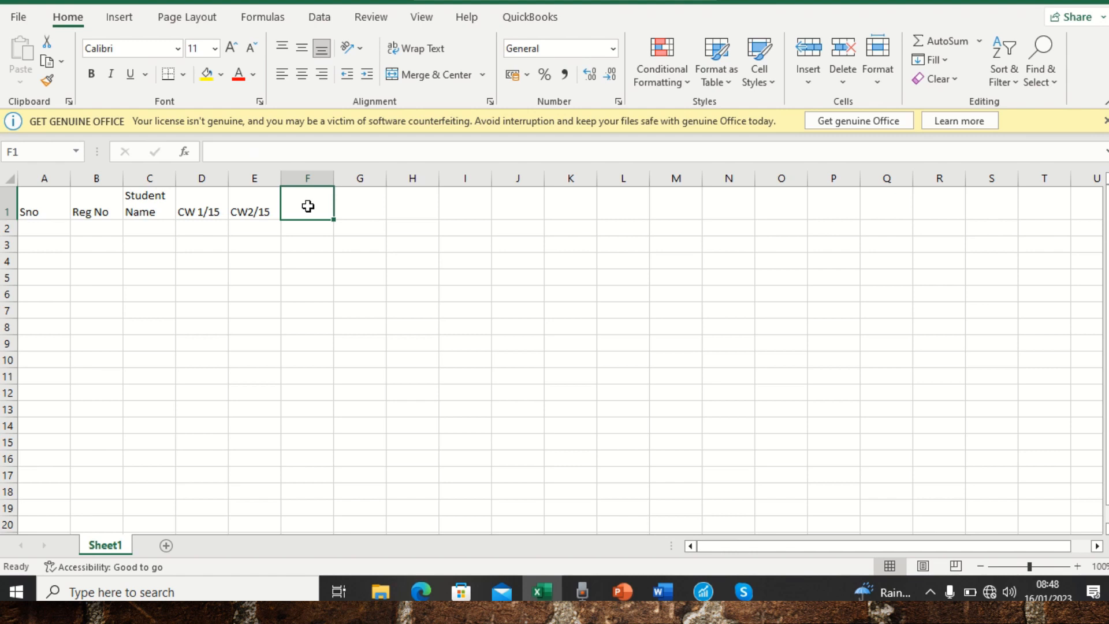
type("Total")
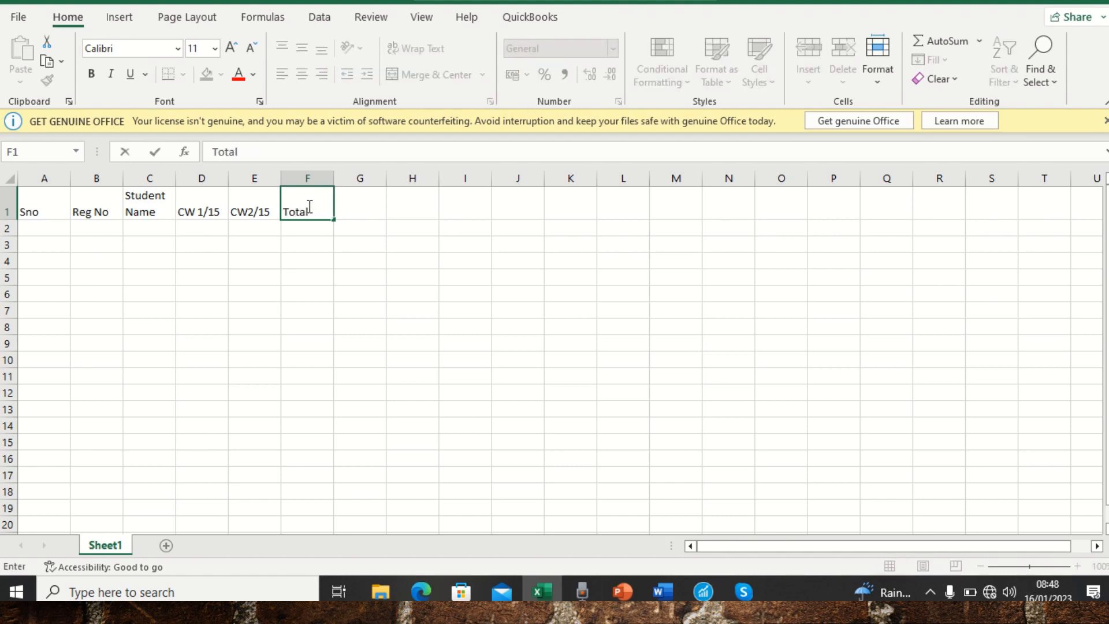
type(" CW")
left_click(258, 227)
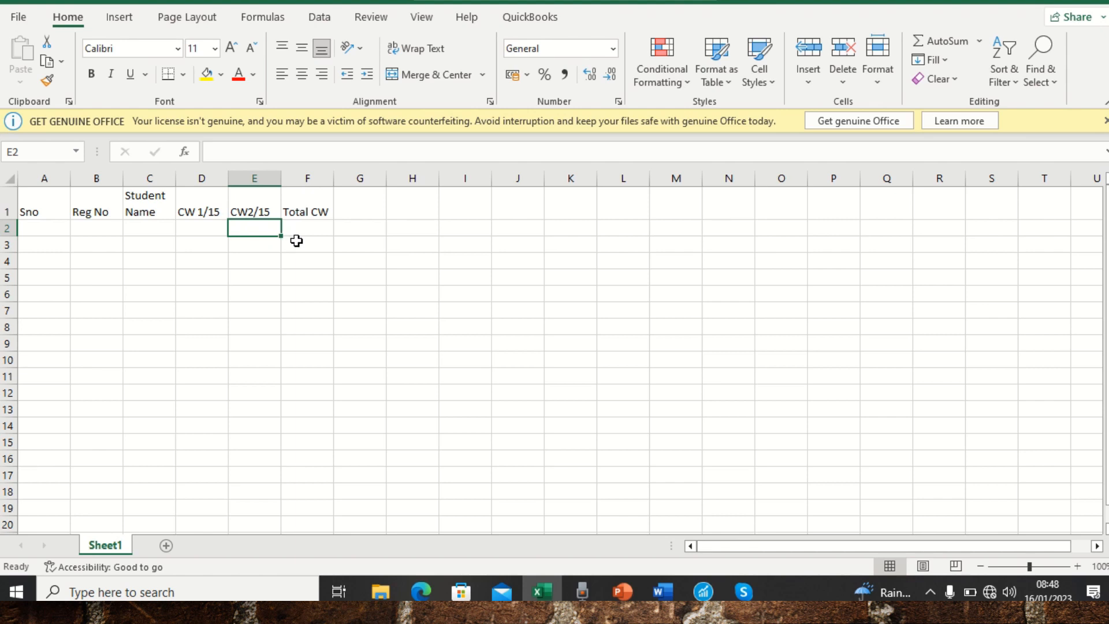
Enter the serial numbers 1, 2 and 3 in cells A2 to A4 under Sno
left_click(50, 228)
type("1")
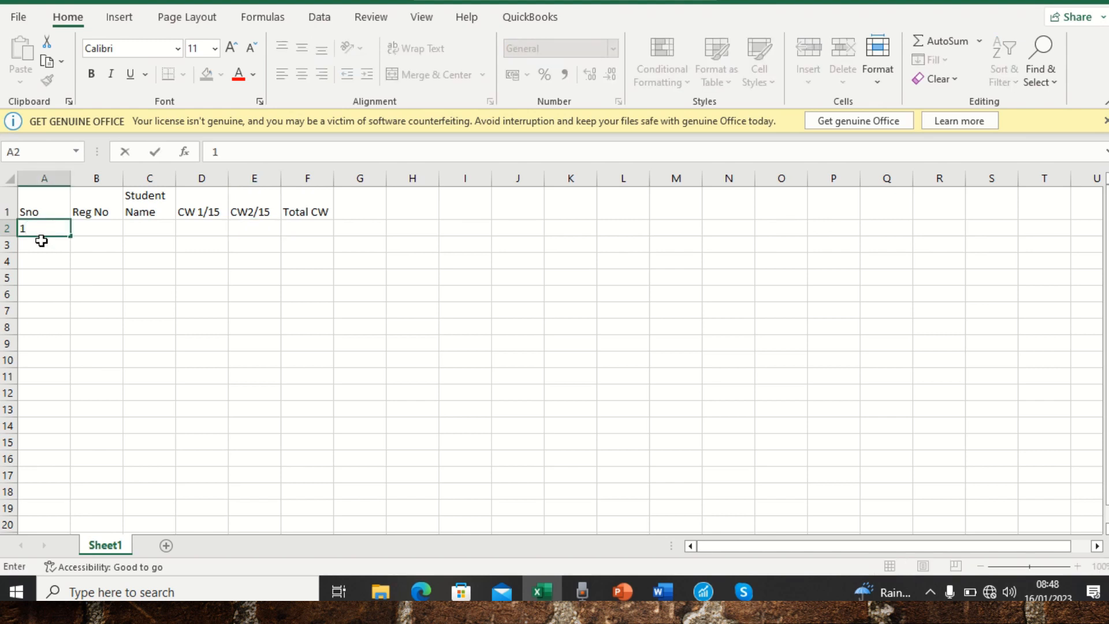
left_click(41, 245)
type("2")
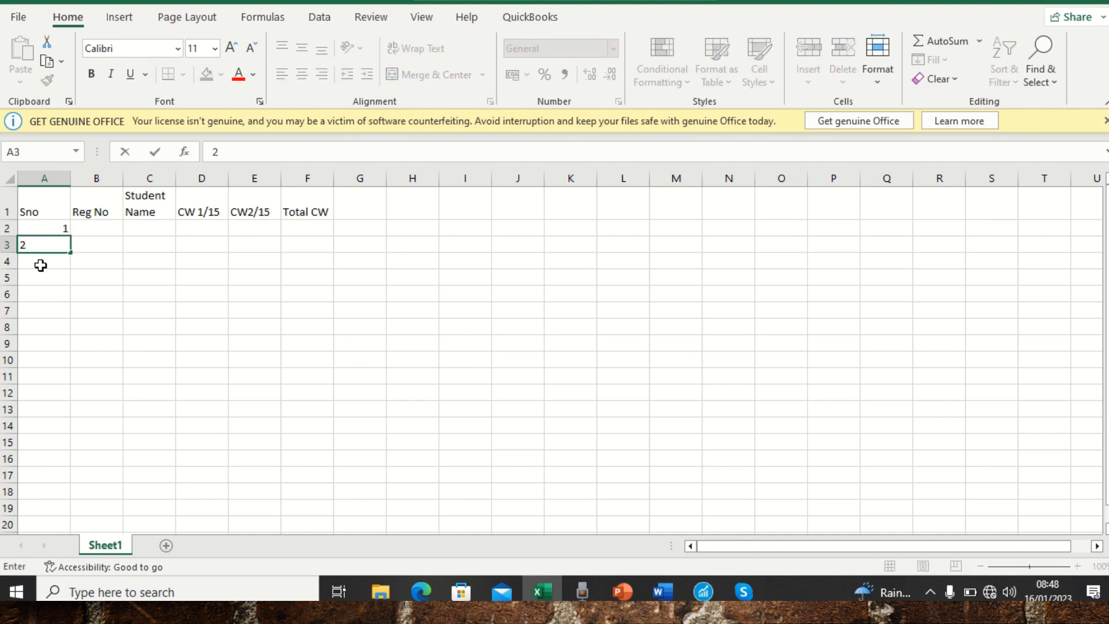
left_click(41, 265)
type("3")
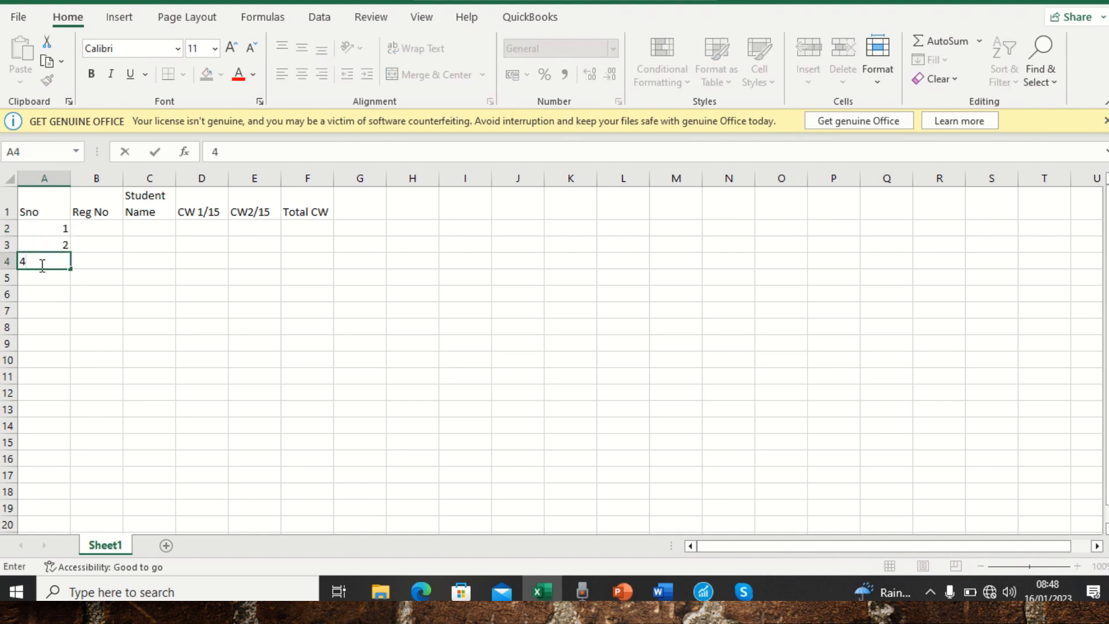
left_click(110, 261)
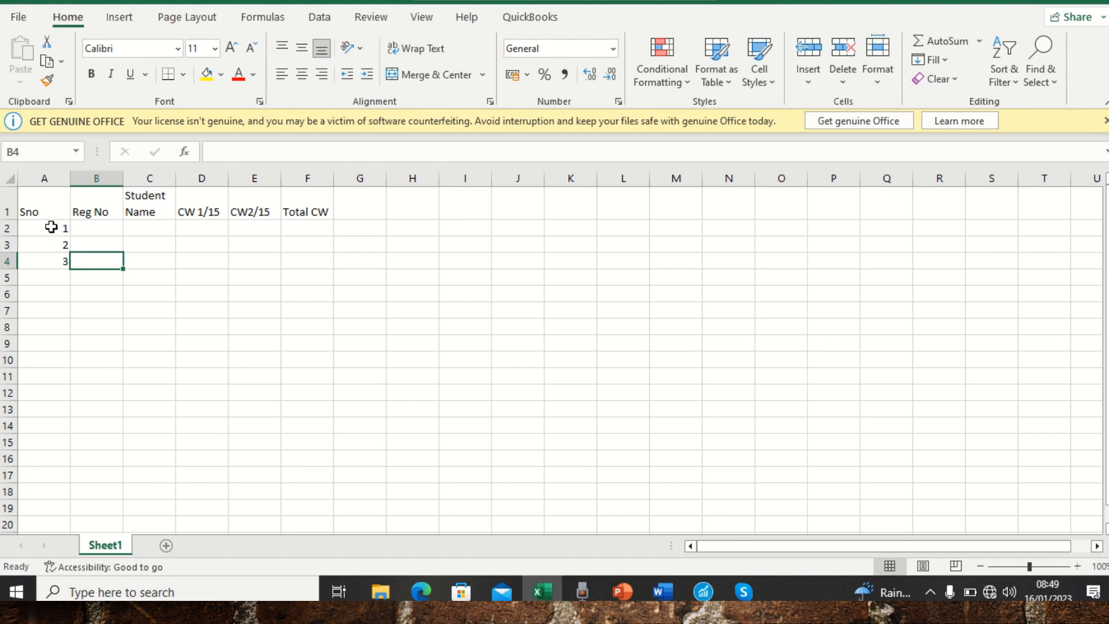
Extend the serial number series from A2:A4 down to 10 in cell A11 using AutoFill
left_click(51, 227)
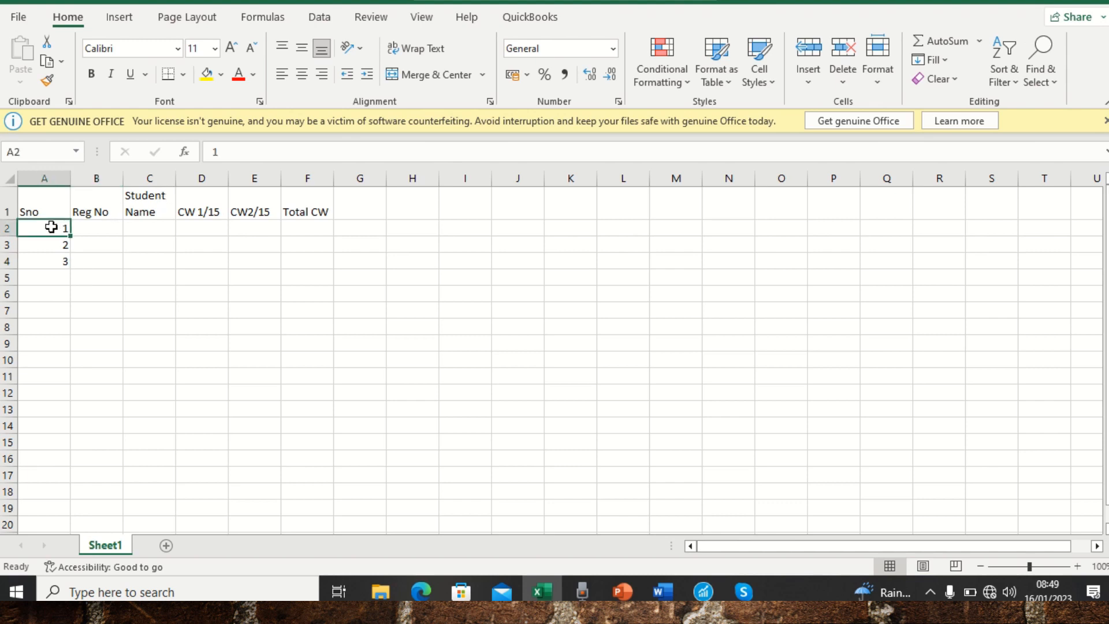
left_click_drag(52, 227, 52, 257)
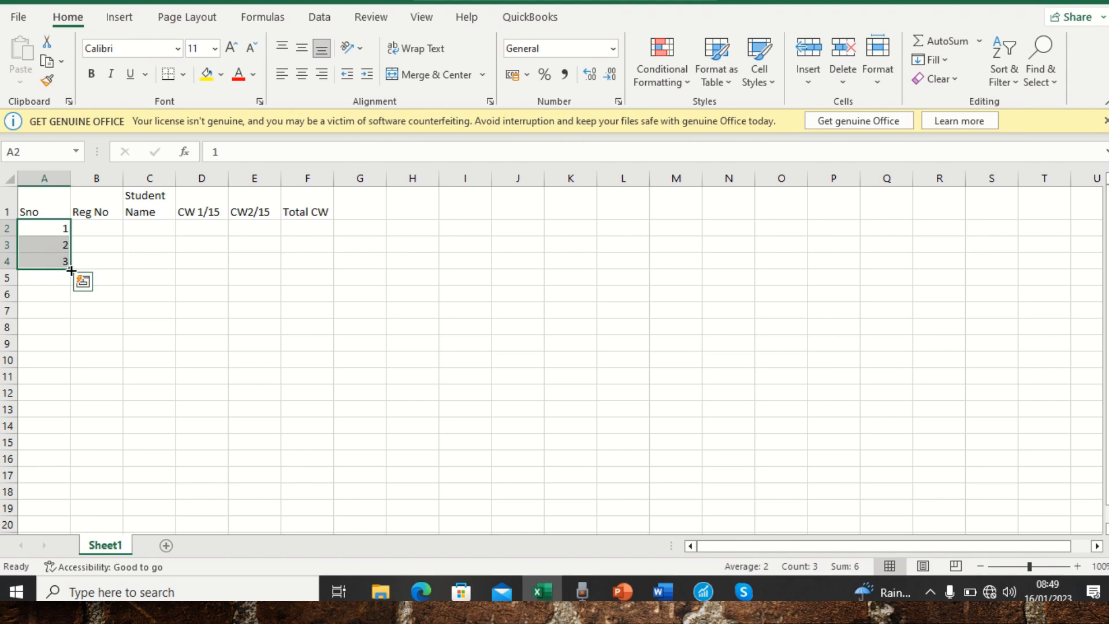
left_click_drag(71, 270, 60, 379)
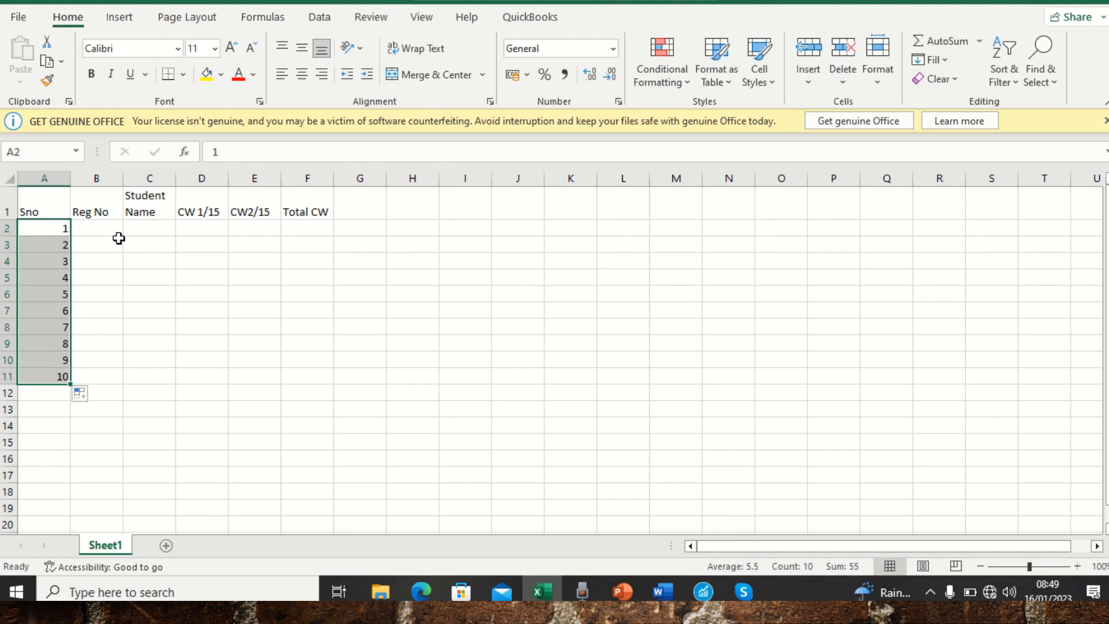
AutoFit column A to its serial numbers and undo the resize
left_click(52, 171)
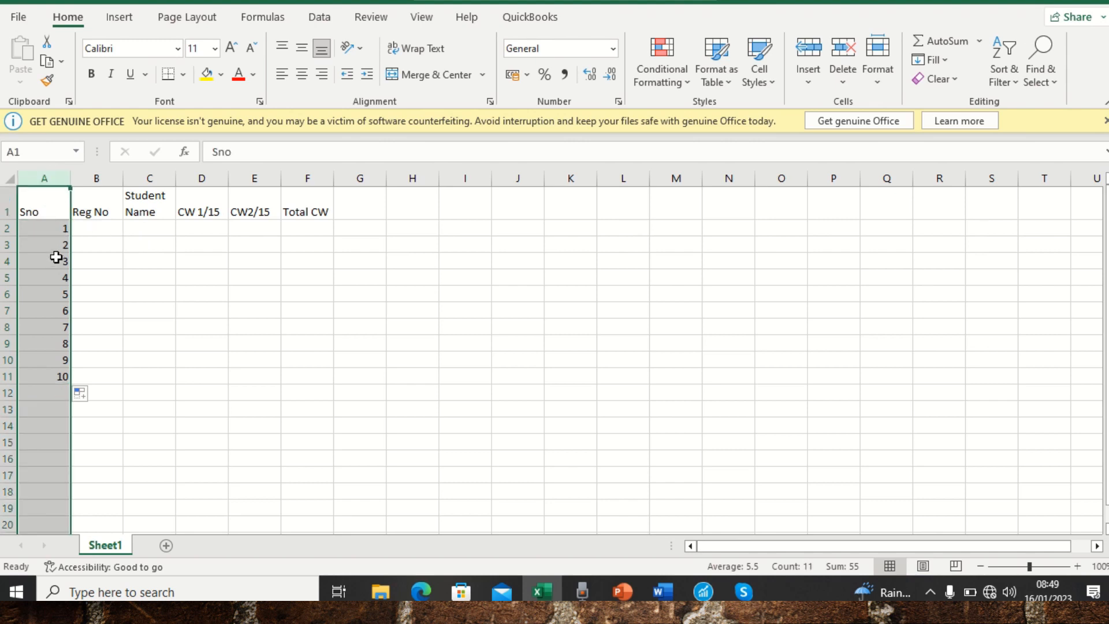
left_click(98, 260)
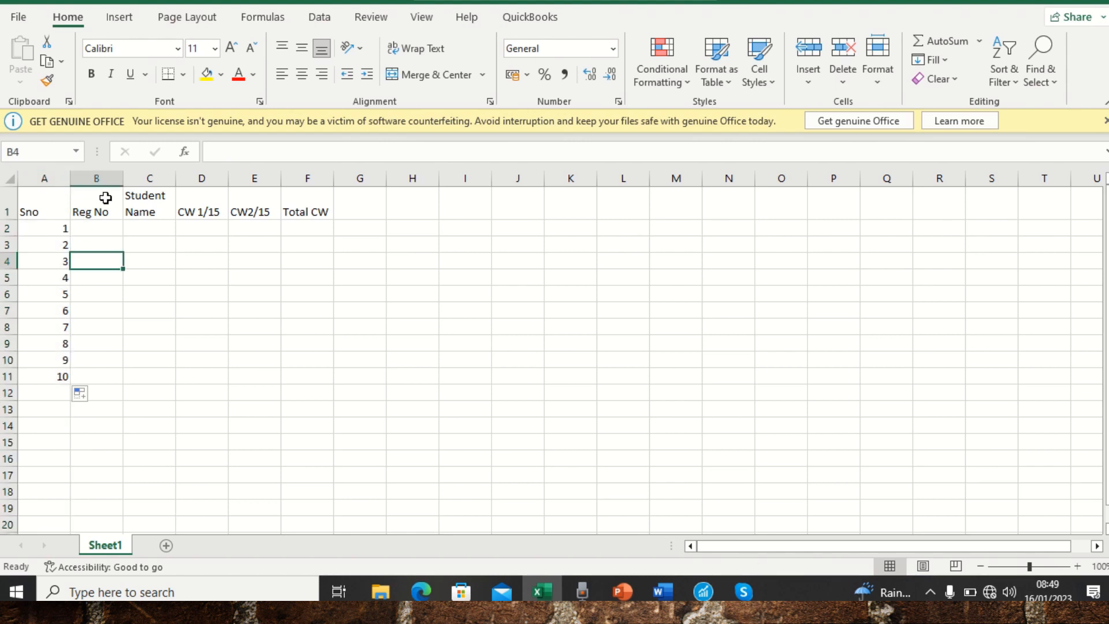
double_click(70, 181)
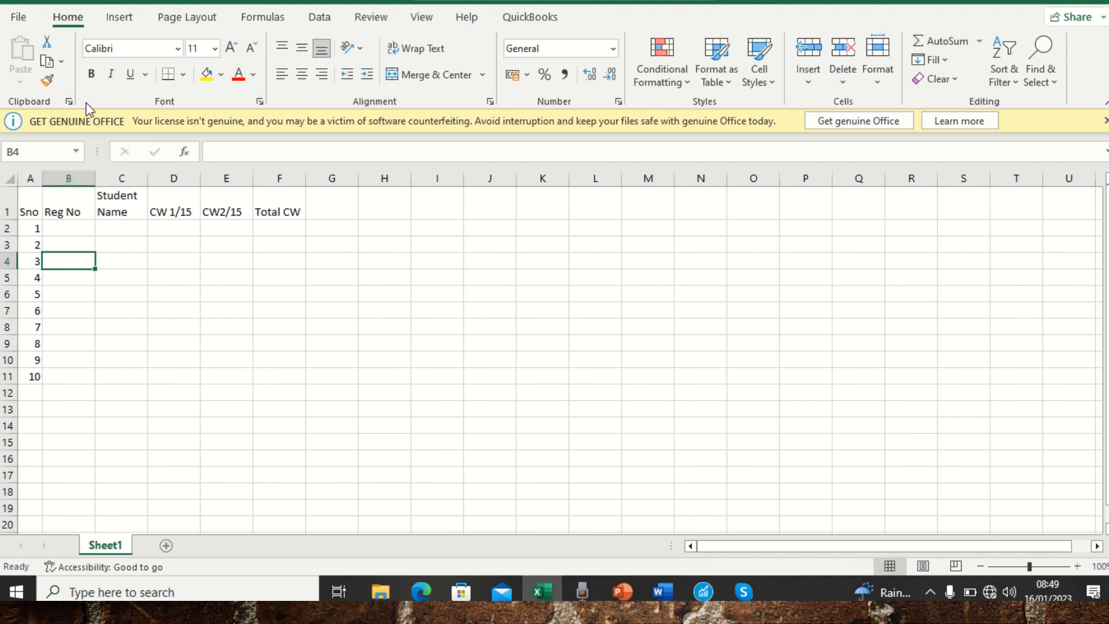
left_click(49, 6)
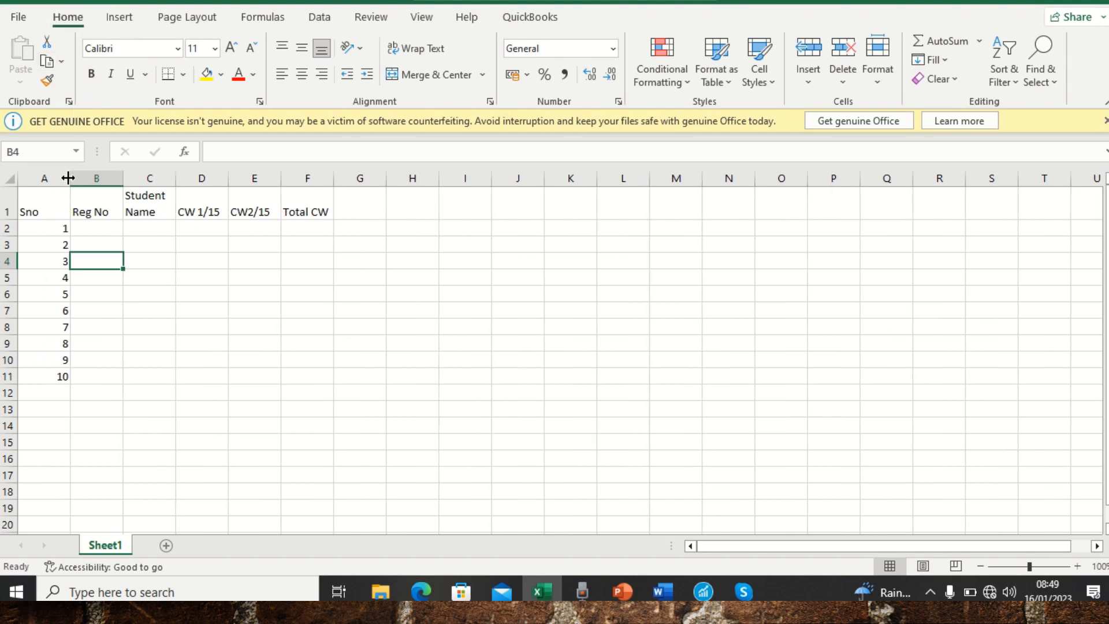
Narrow column A manually so it just fits the Sno heading and its numbers
left_click_drag(68, 178, 43, 179)
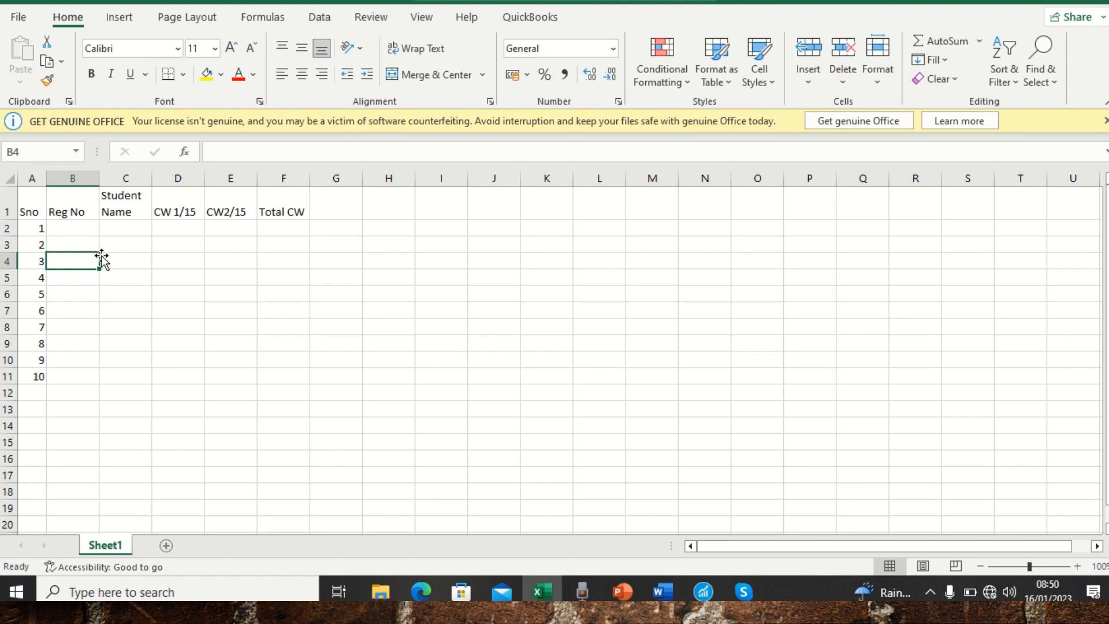
Enter the registration numbers A001 in cell B2 and A010 in cell B3
left_click(84, 227)
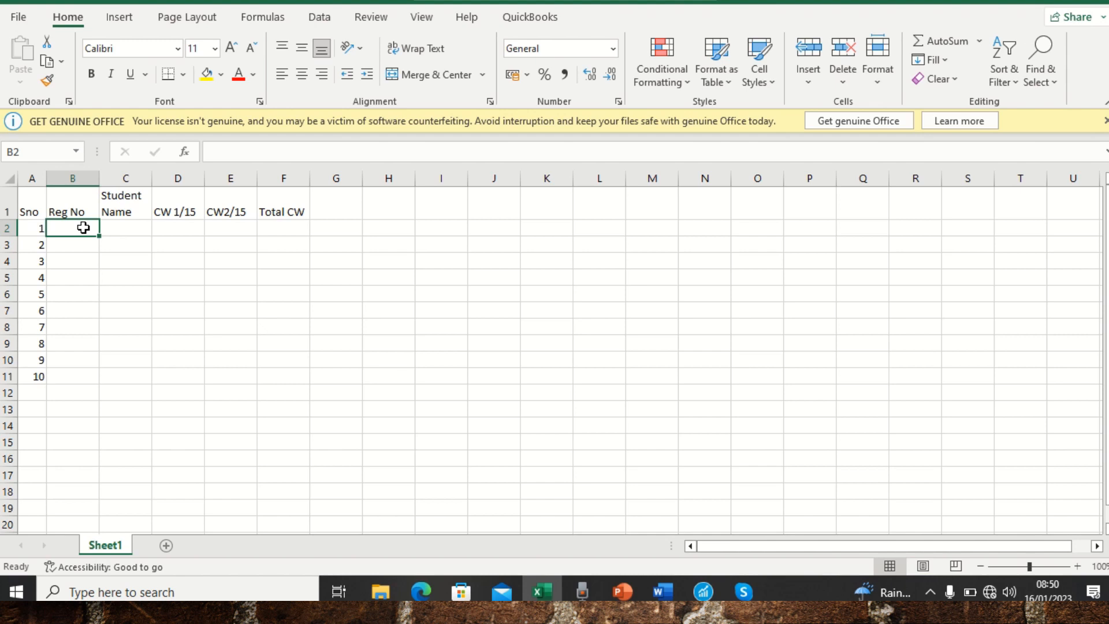
type("A")
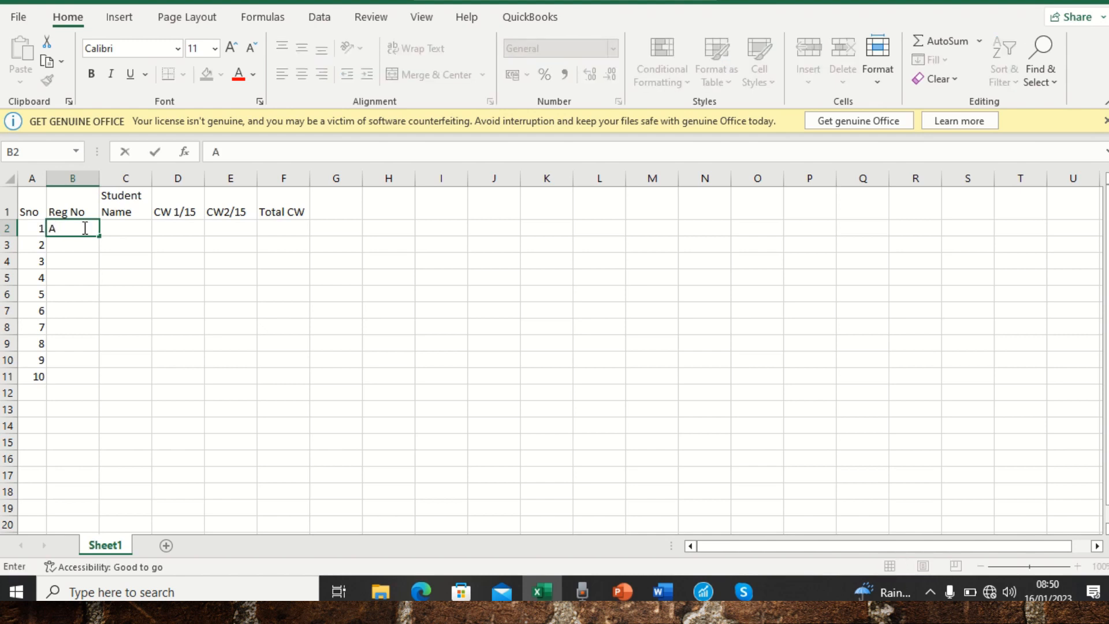
type("001")
key("Return")
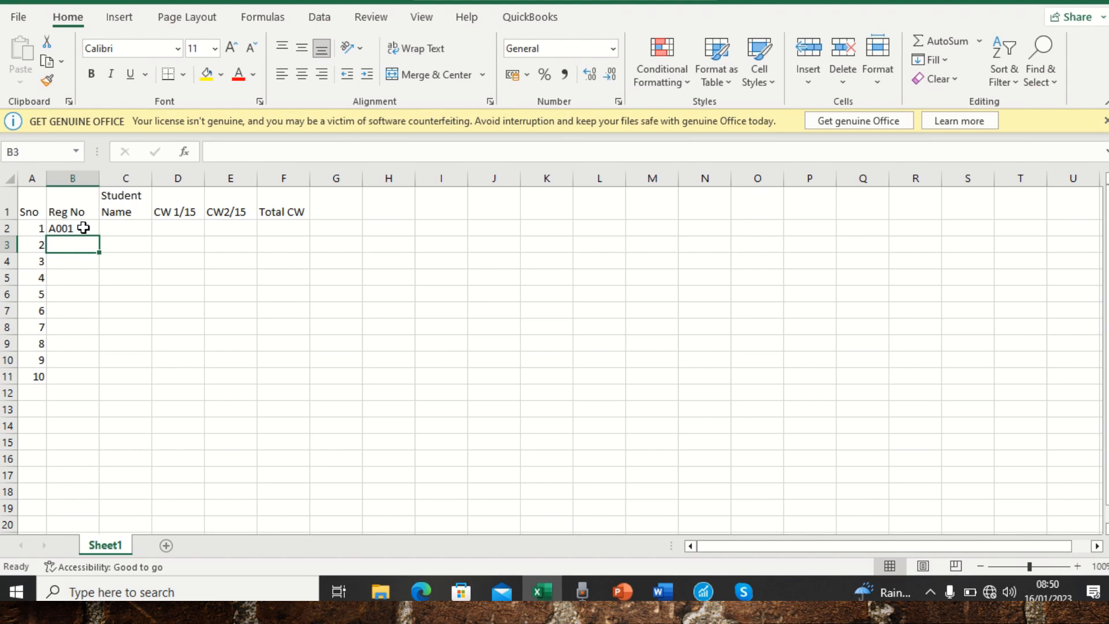
type("1010")
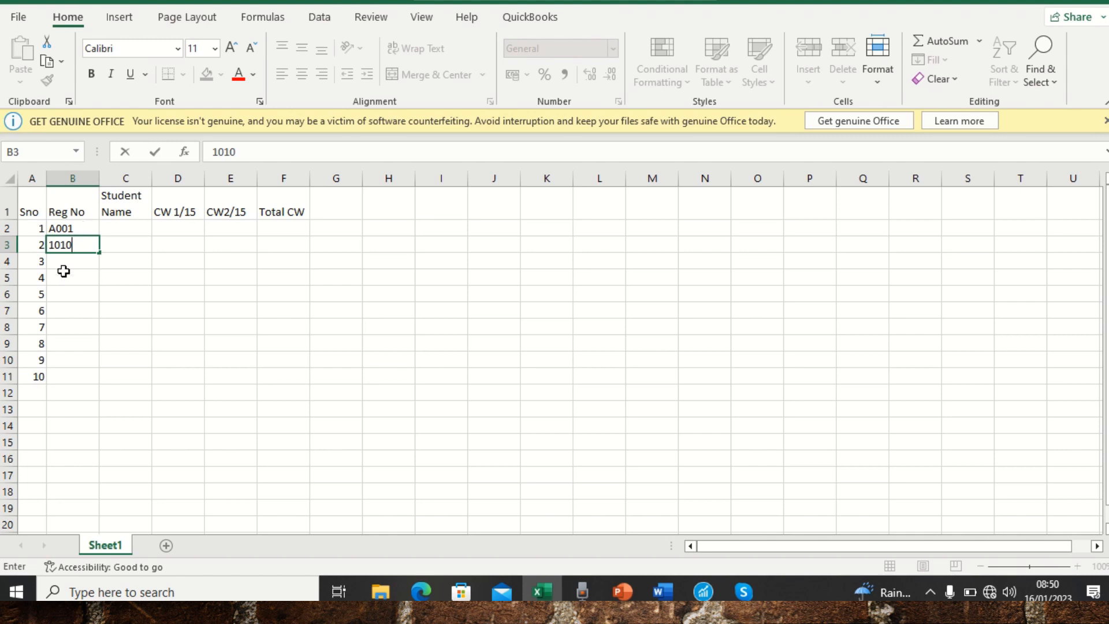
left_click_drag(61, 260, 63, 244)
left_click(64, 244)
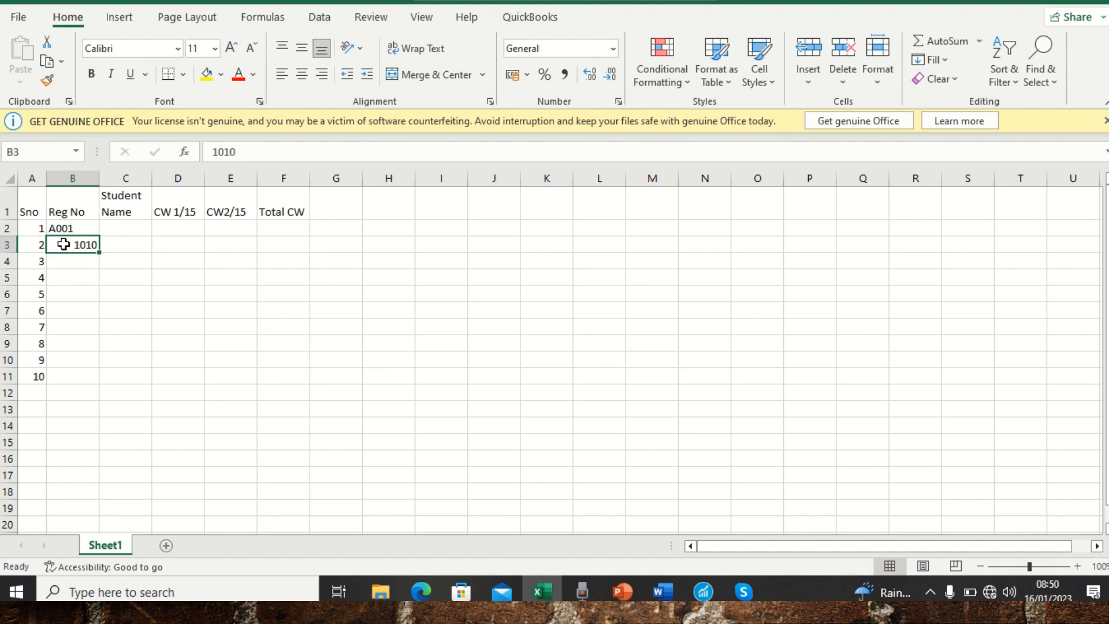
type("A")
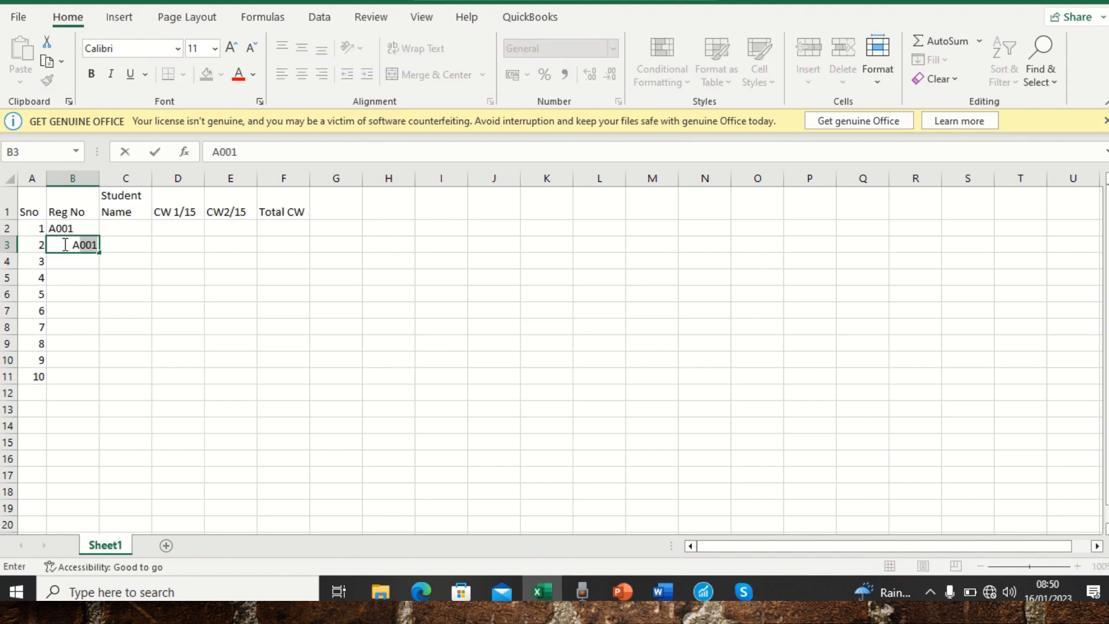
type("010")
Enter the registration numbers A002 in cell B4 and A004 in cell B5
left_click(64, 260)
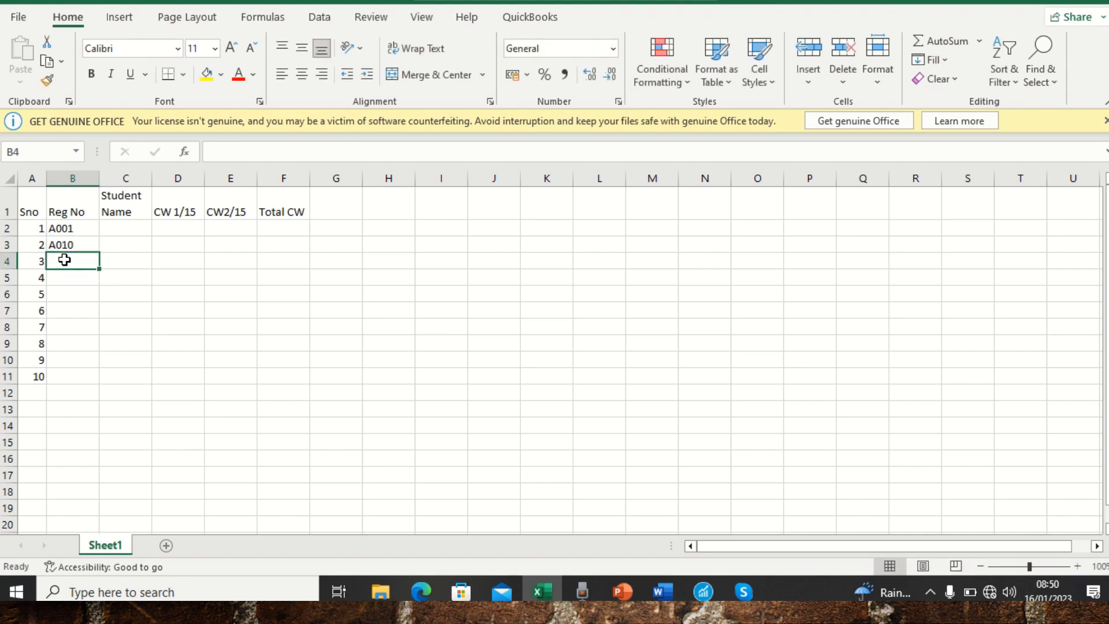
type("A0")
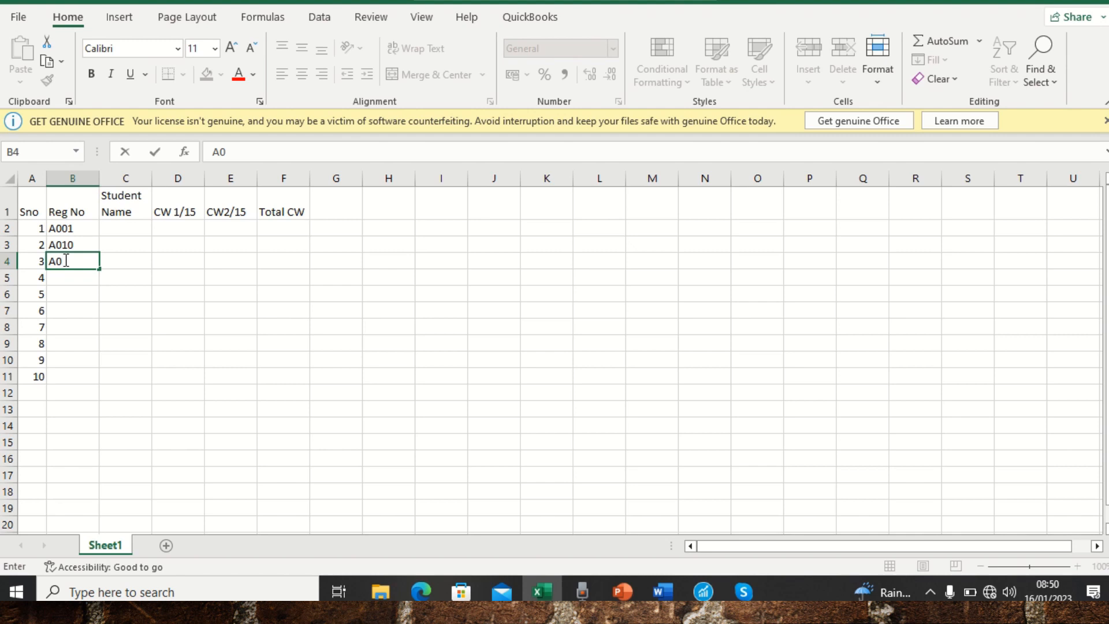
type("01")
type("2")
key("Return")
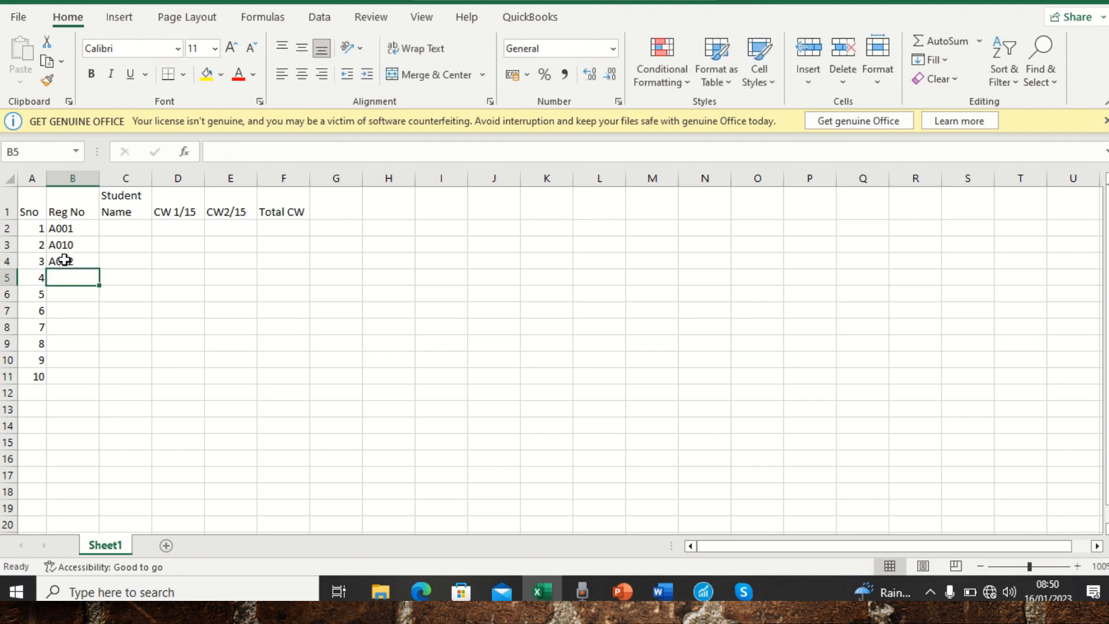
type("A")
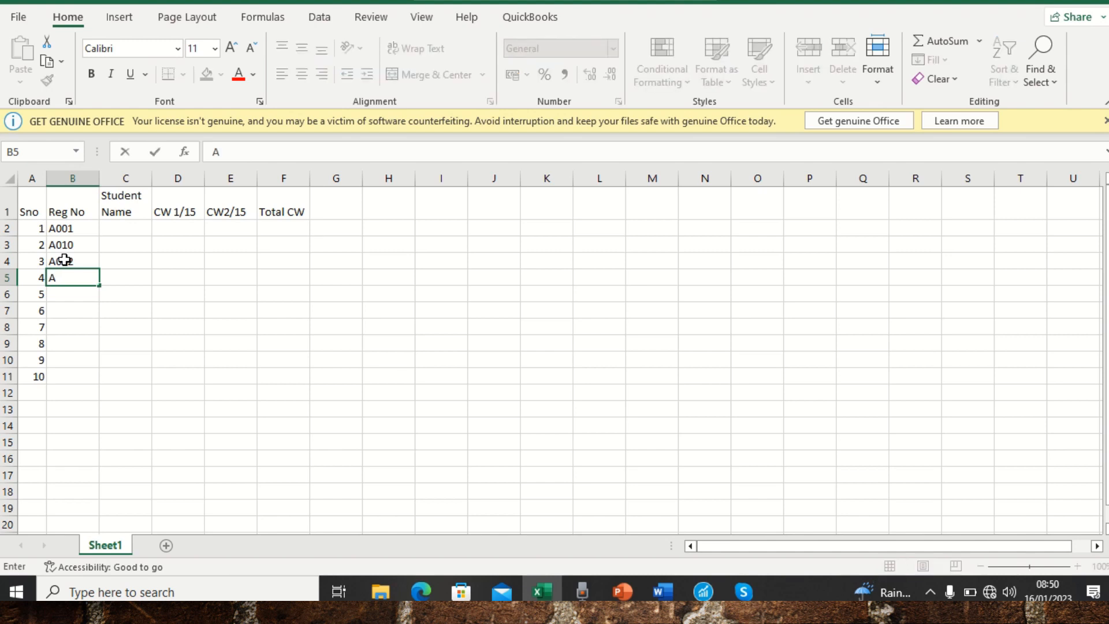
type("004")
key("Return")
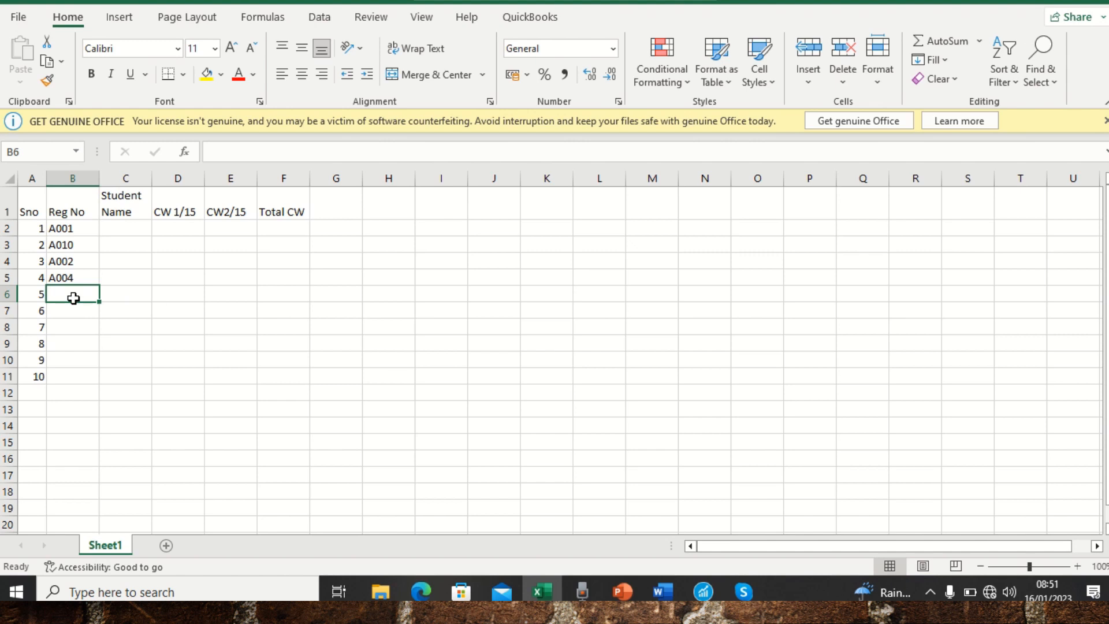
Enter the registration numbers A006, A005 and A007 in cells B6, B7 and B8
type("A006")
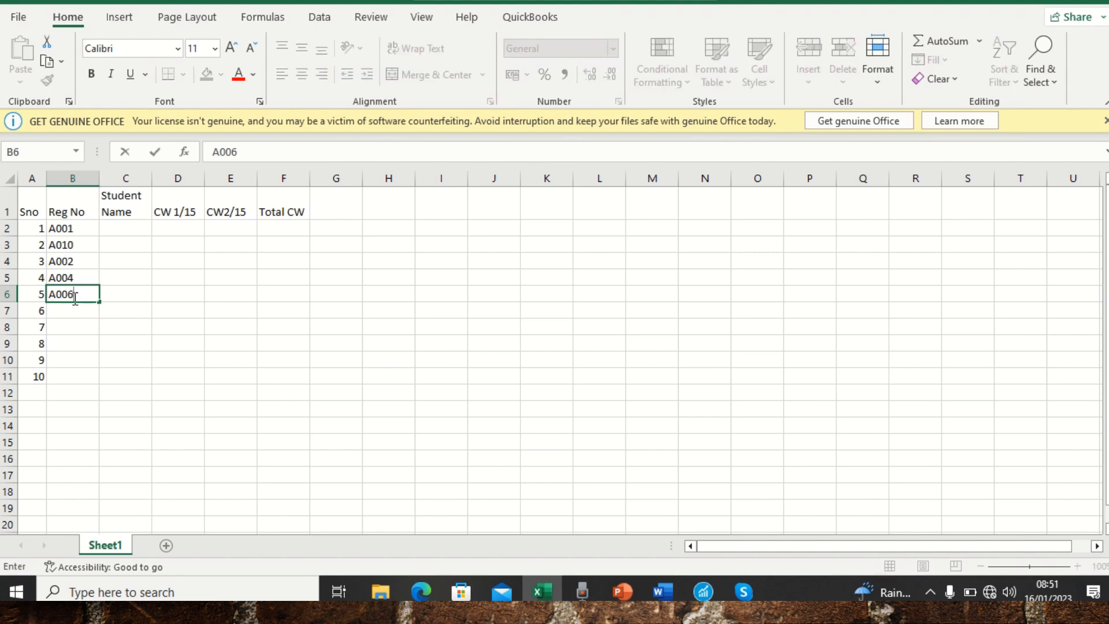
key("Return")
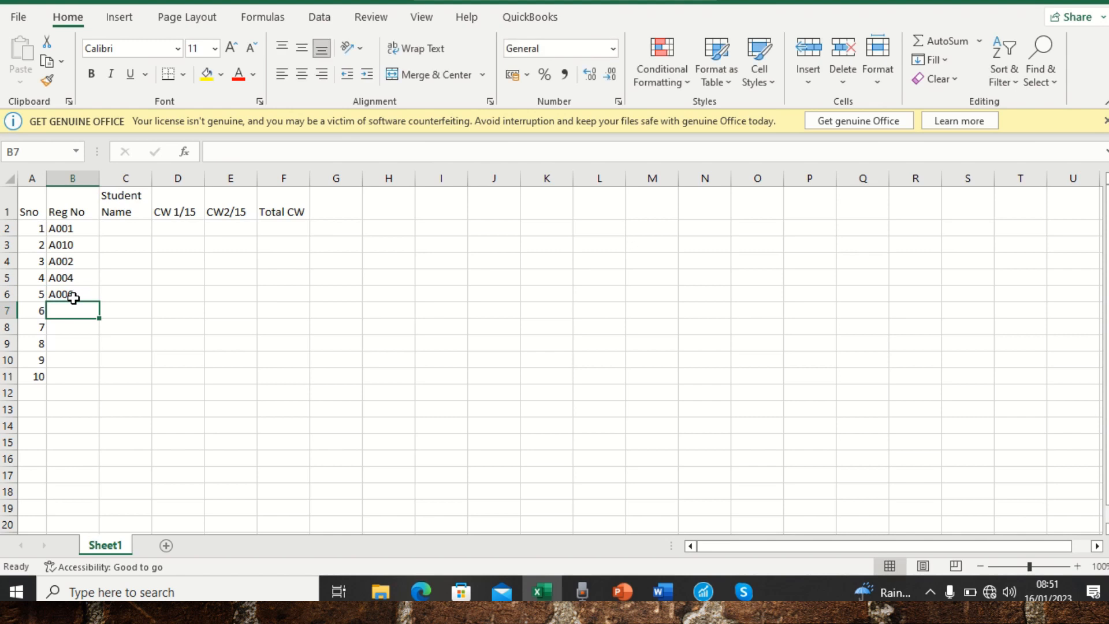
type("A005")
key("Return")
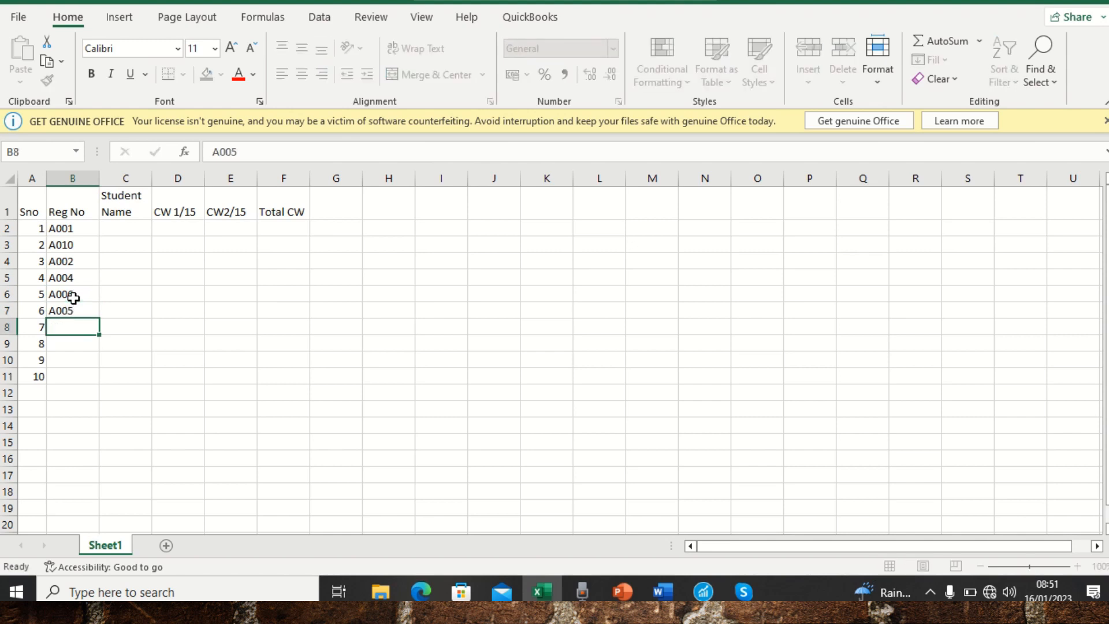
type("0")
key("BackSpace")
type("A007")
key("Return")
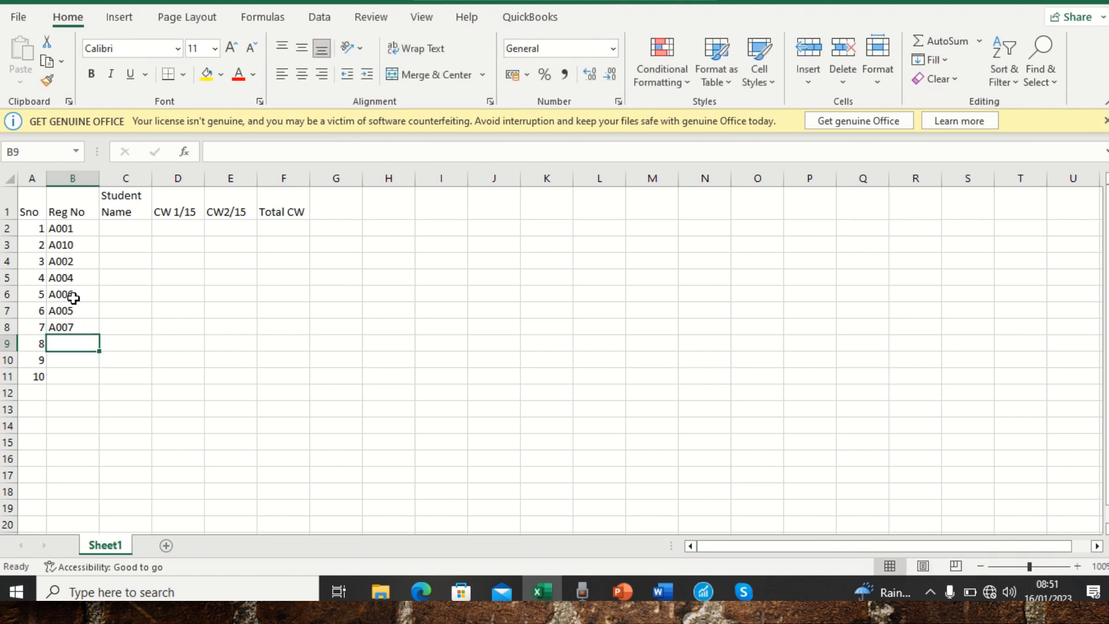
Enter the registration numbers A009, A008 and A003 in cells B9, B10 and B11
type("A0")
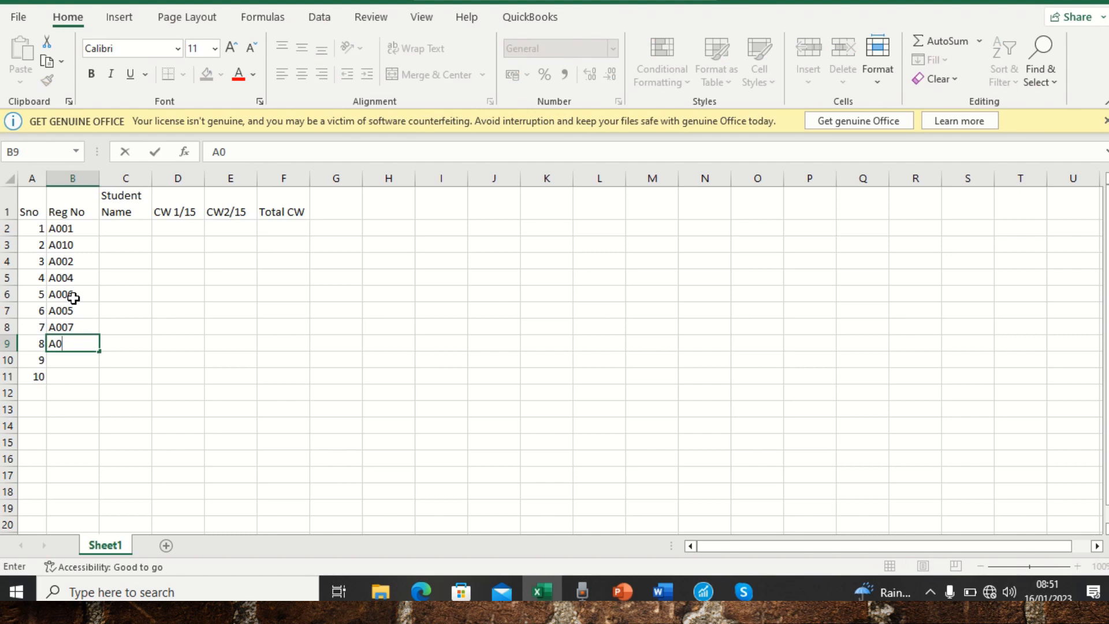
type("09")
key("Return")
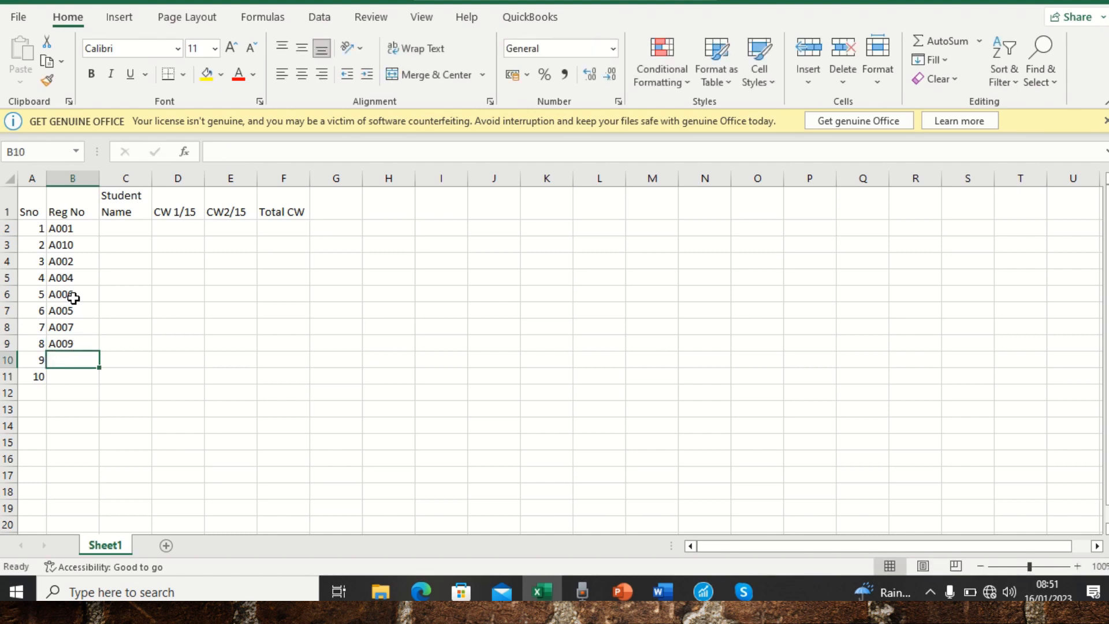
type("A0")
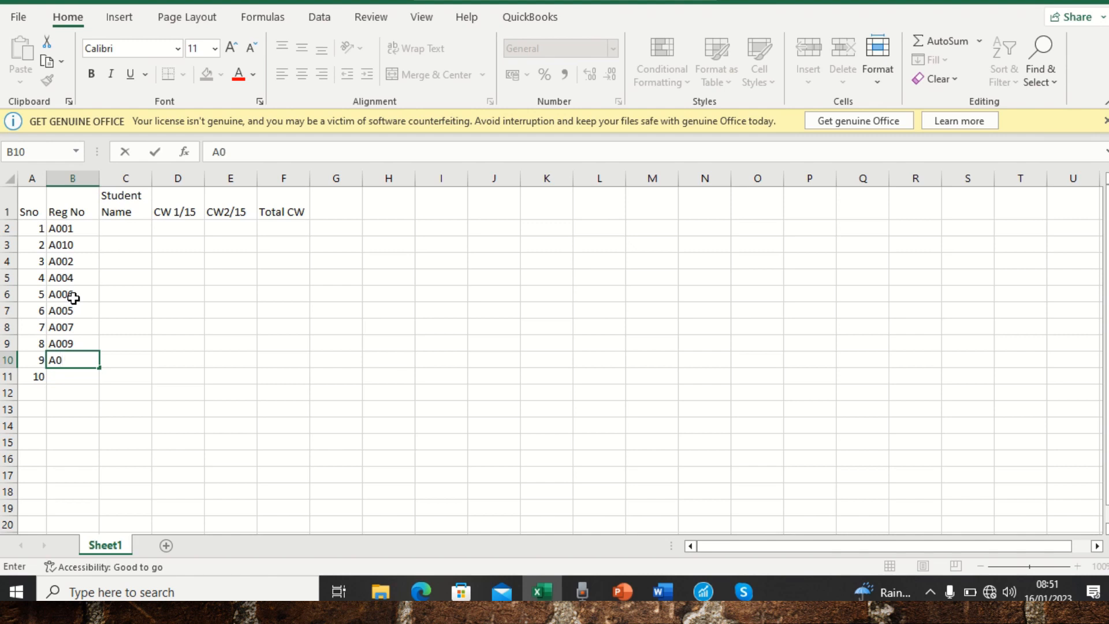
type("08")
left_click(68, 374)
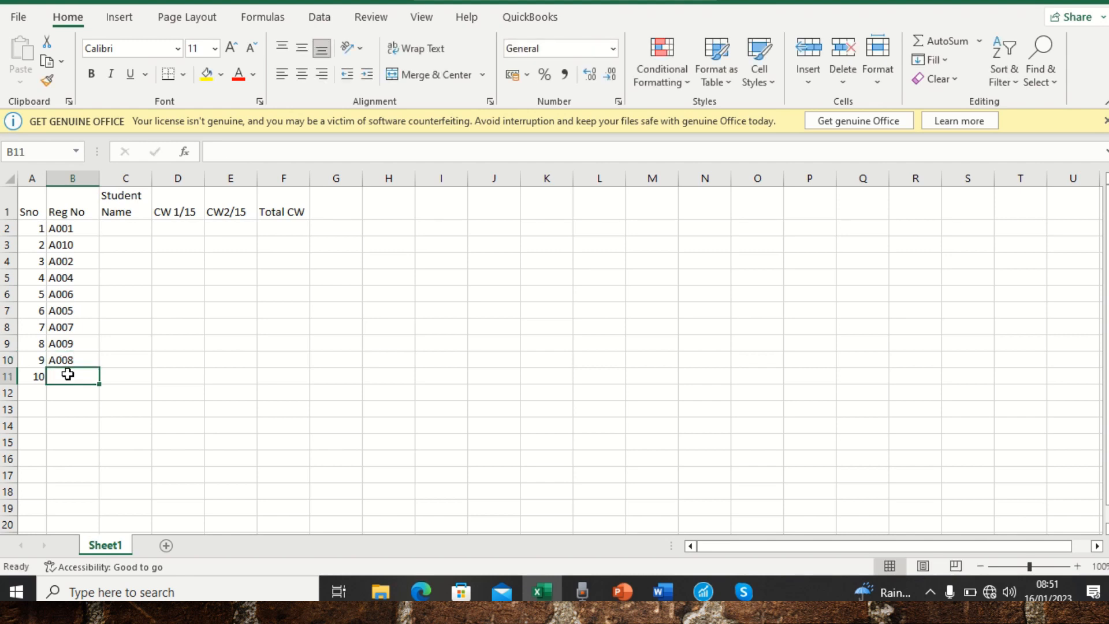
type("A")
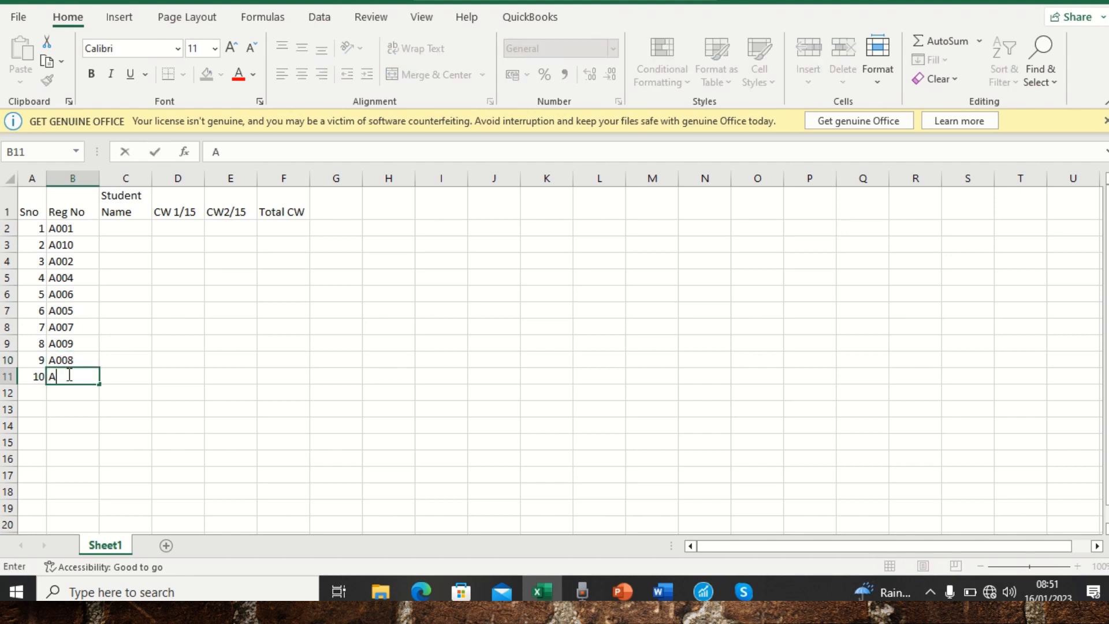
type("003")
Enter the first four students' first names in the Student Name column, cells C2 to C5
left_click(118, 243)
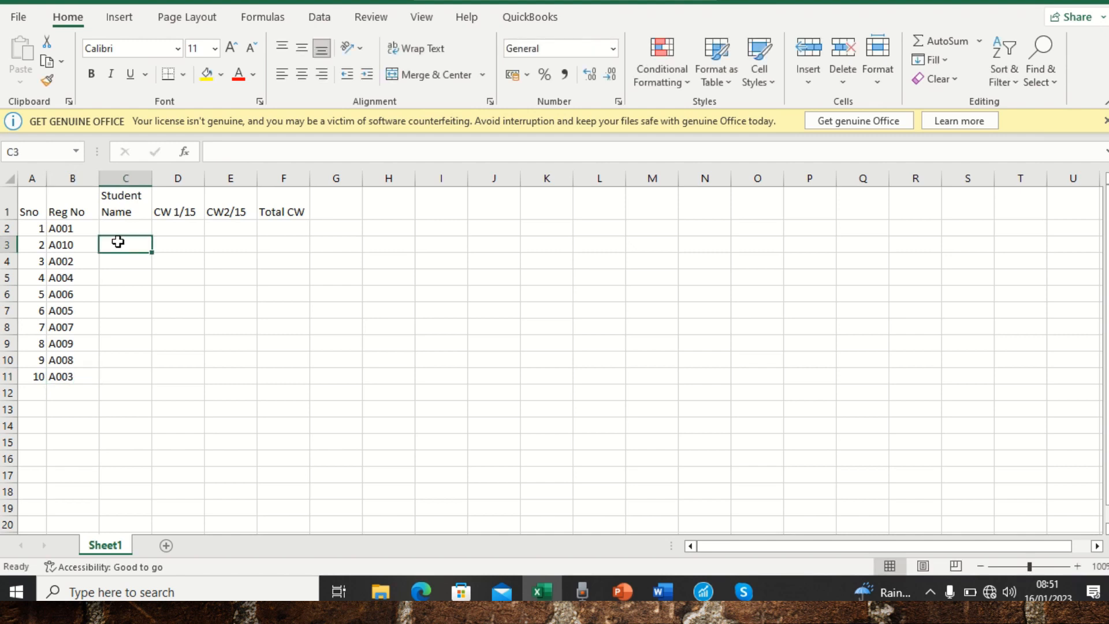
left_click(123, 225)
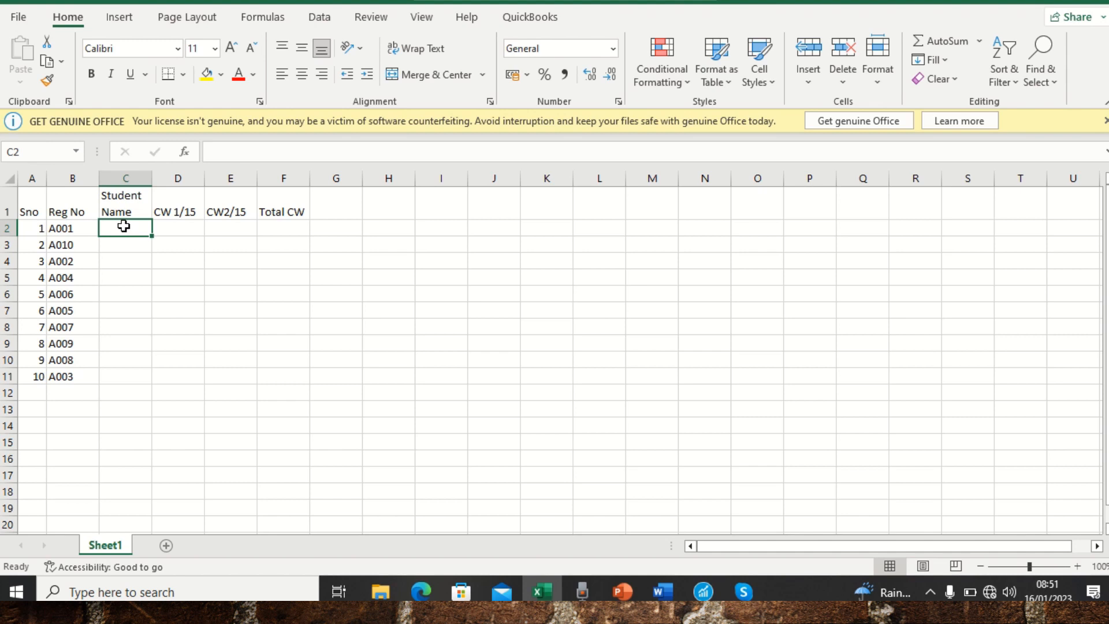
type("Er")
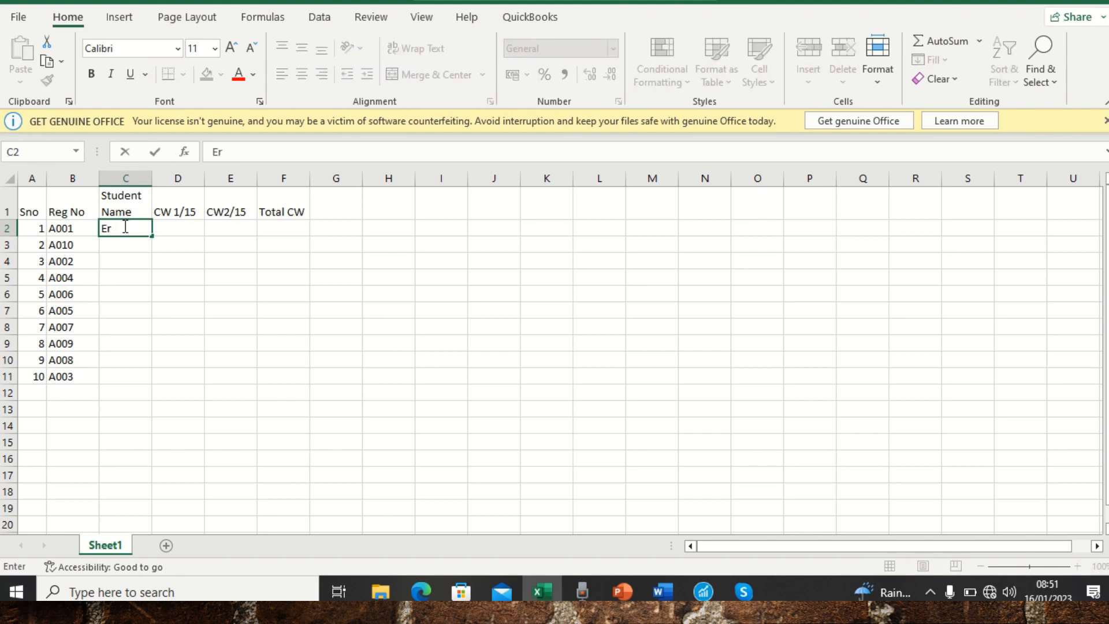
type("ic")
key("Return")
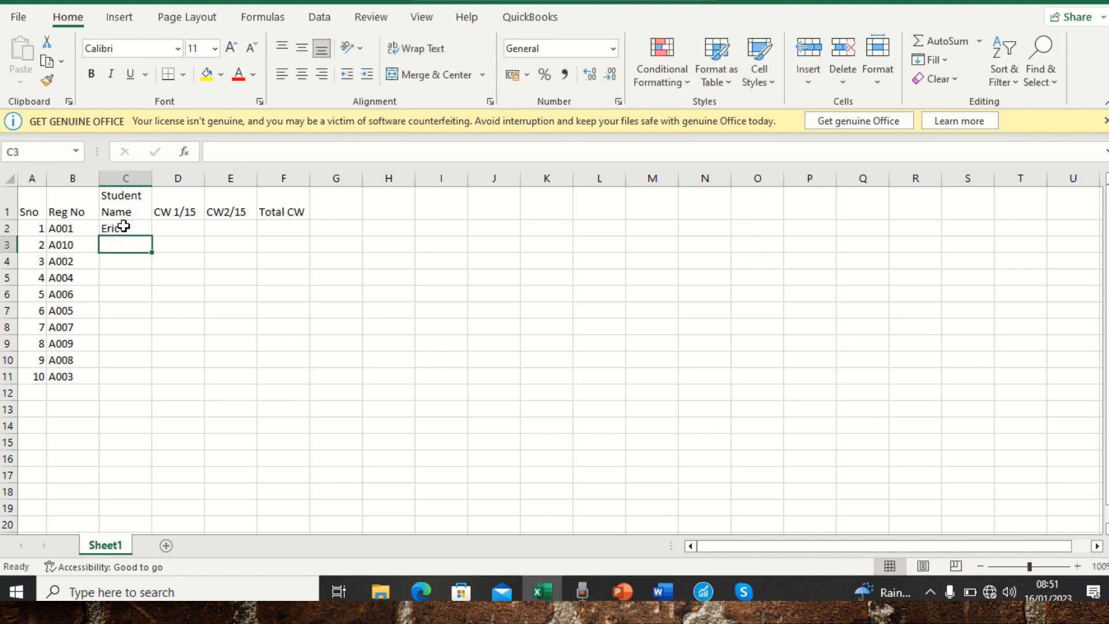
type("Anna")
key("Return")
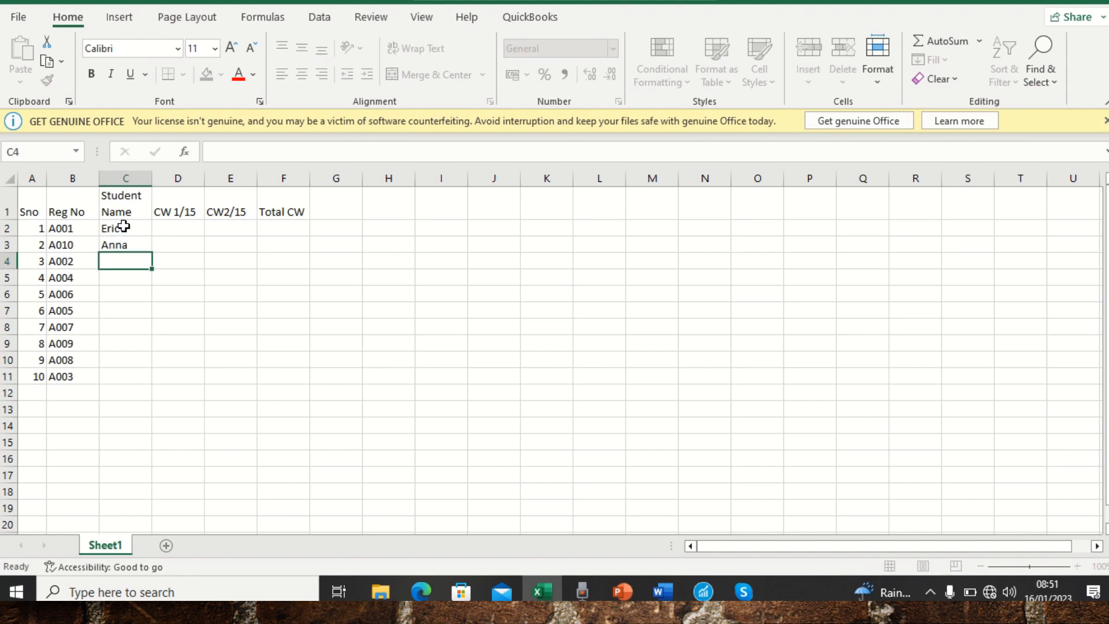
type("Jane")
key("Return")
type("James")
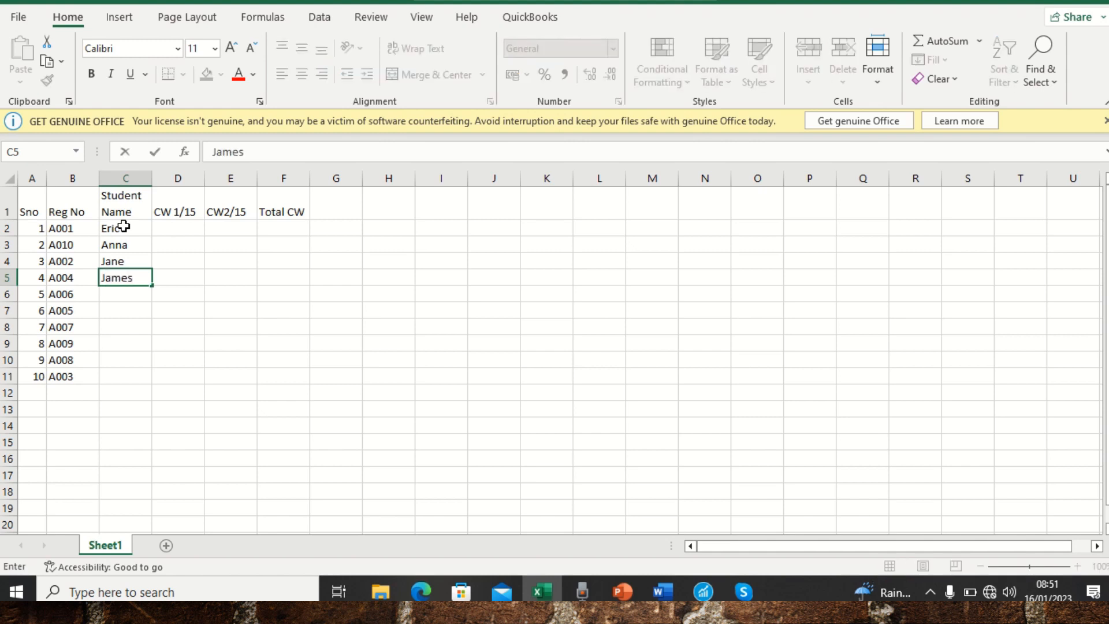
key("Return")
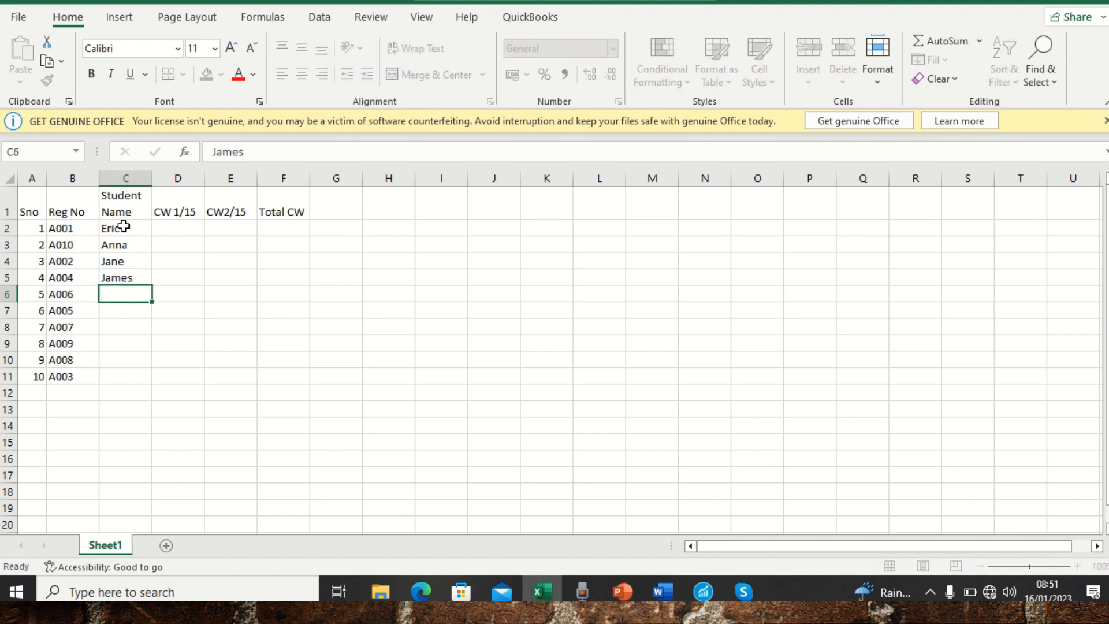
Enter the names of the fifth, sixth and seventh students in cells C6 to C8
type("Jessica")
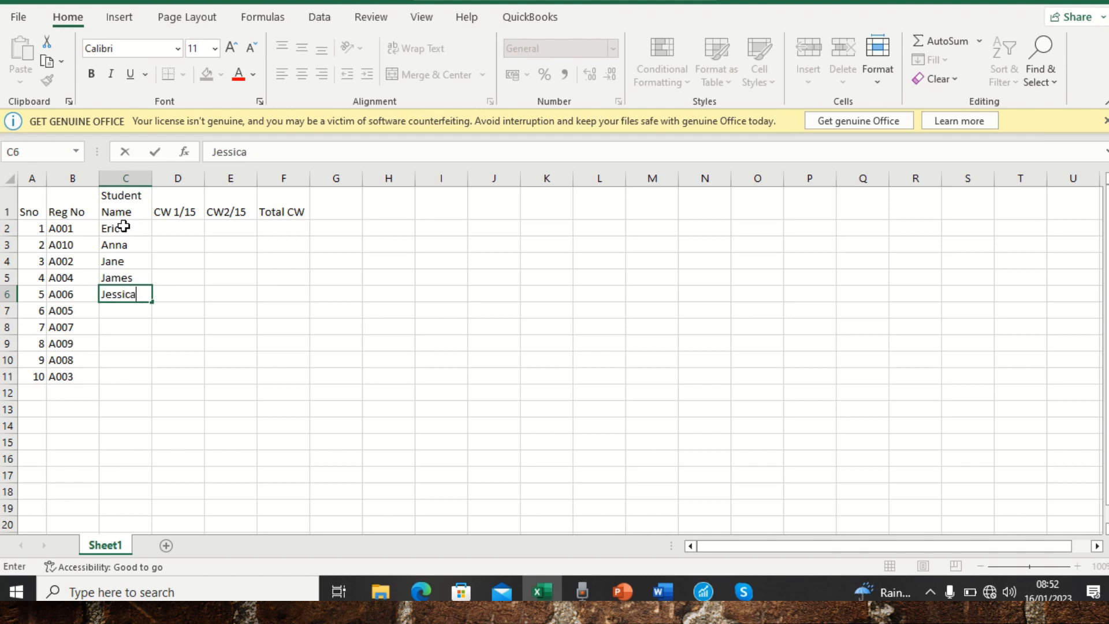
key("Return")
type("Lydia")
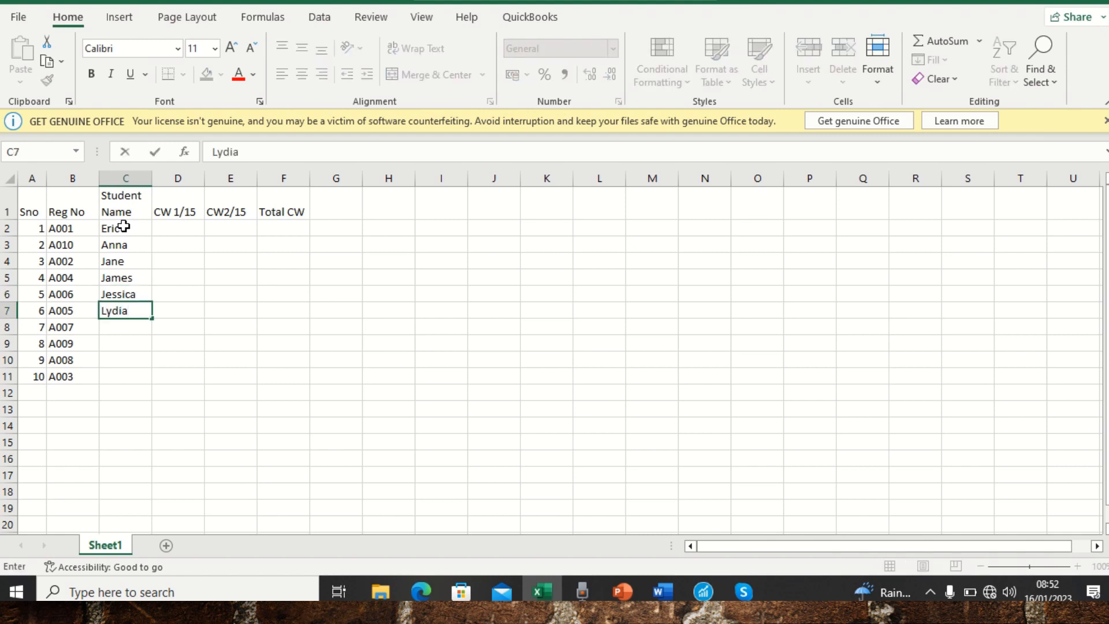
key("Return")
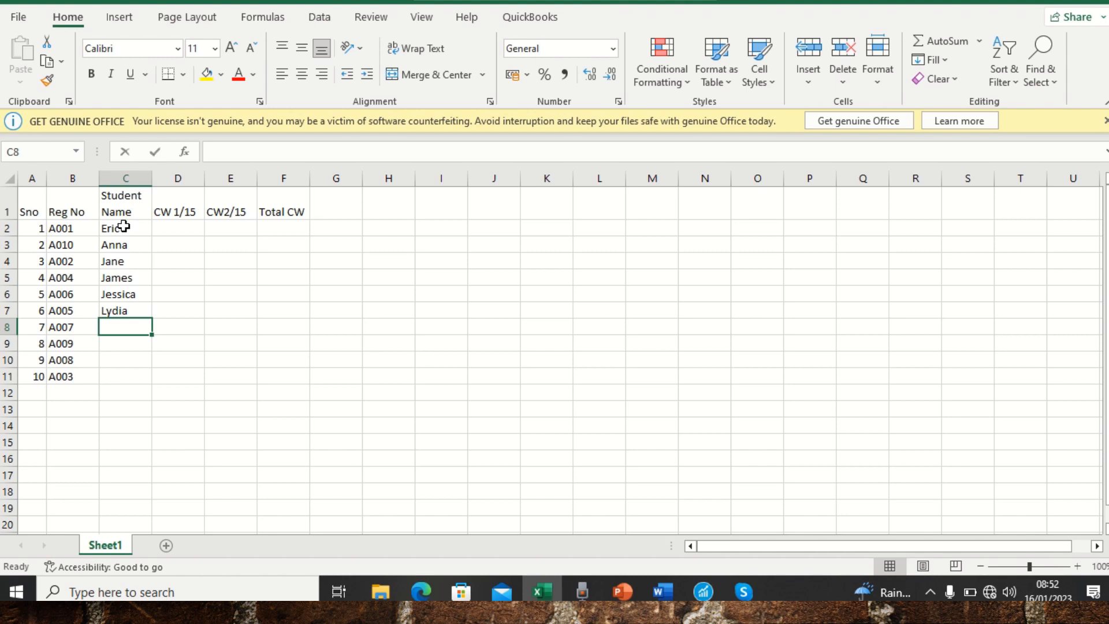
type("Pele")
key("Return")
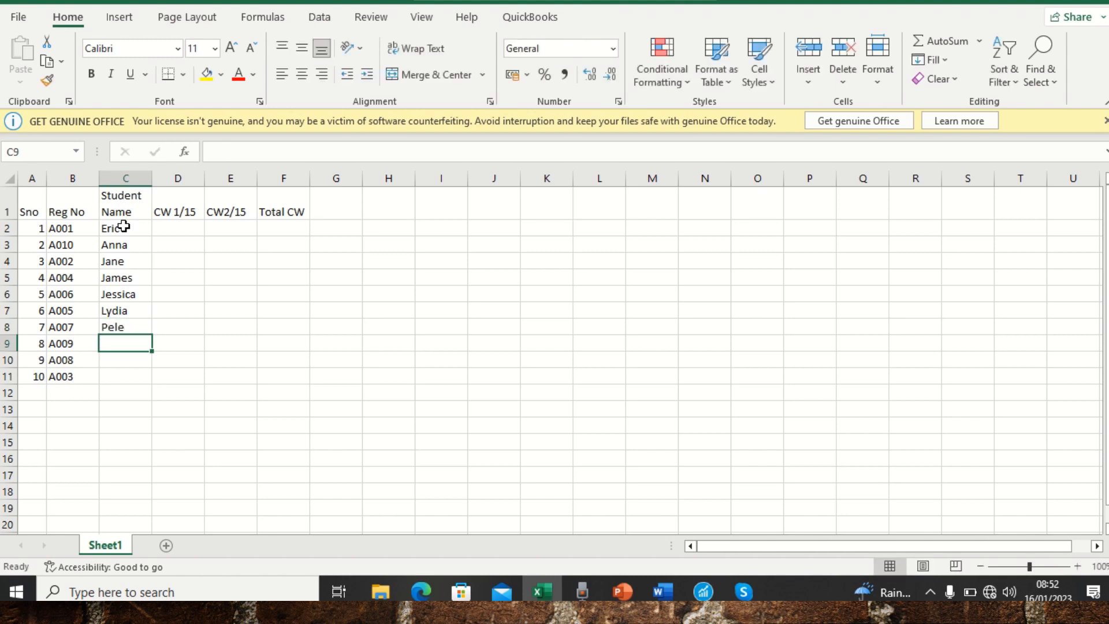
Enter the names of the last three students in cells C9 to C11
type("Messi")
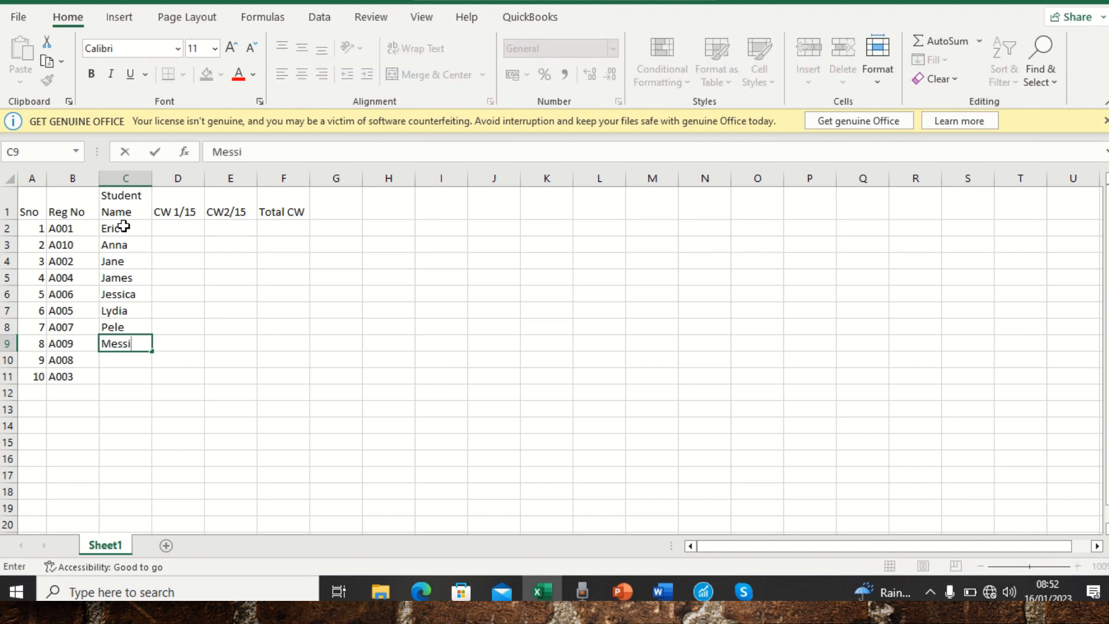
key("Return")
type("Rom")
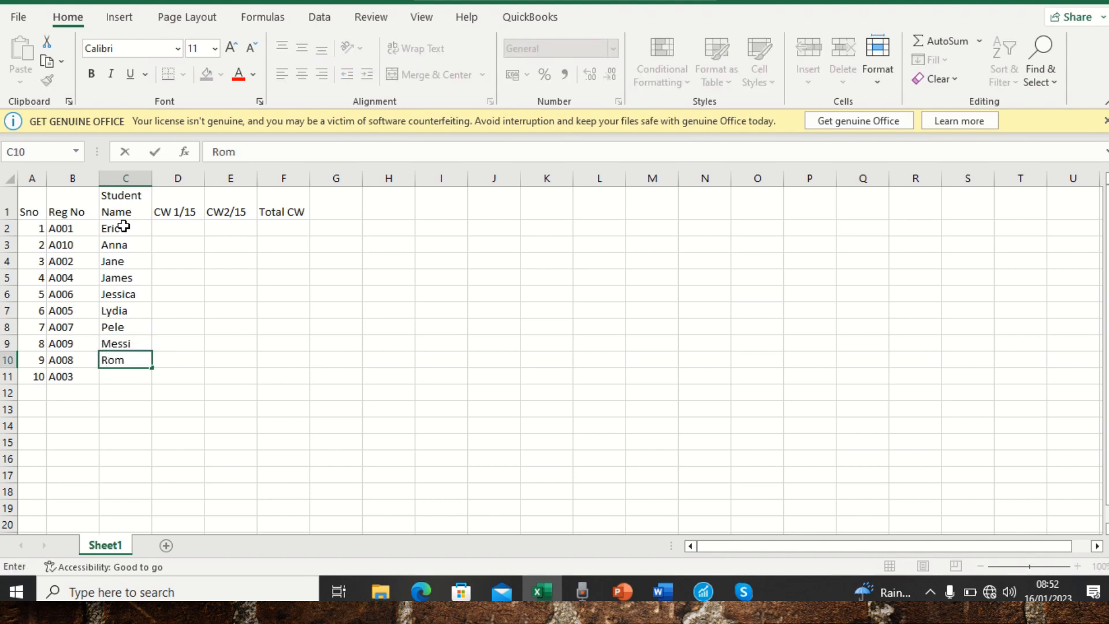
key("BackSpace")
type("nald")
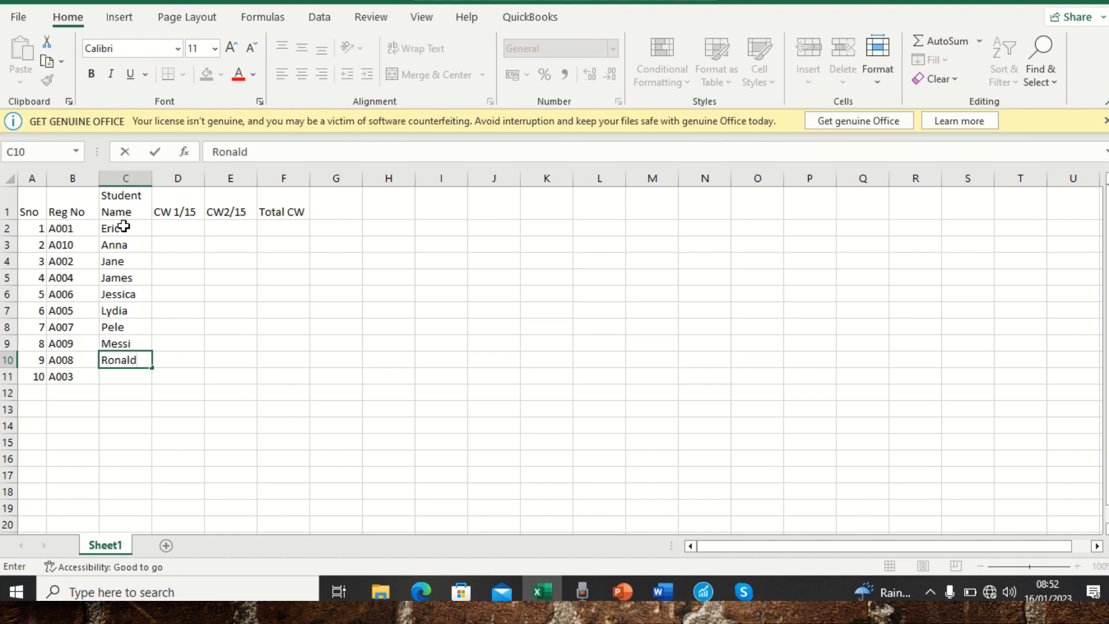
key("Return")
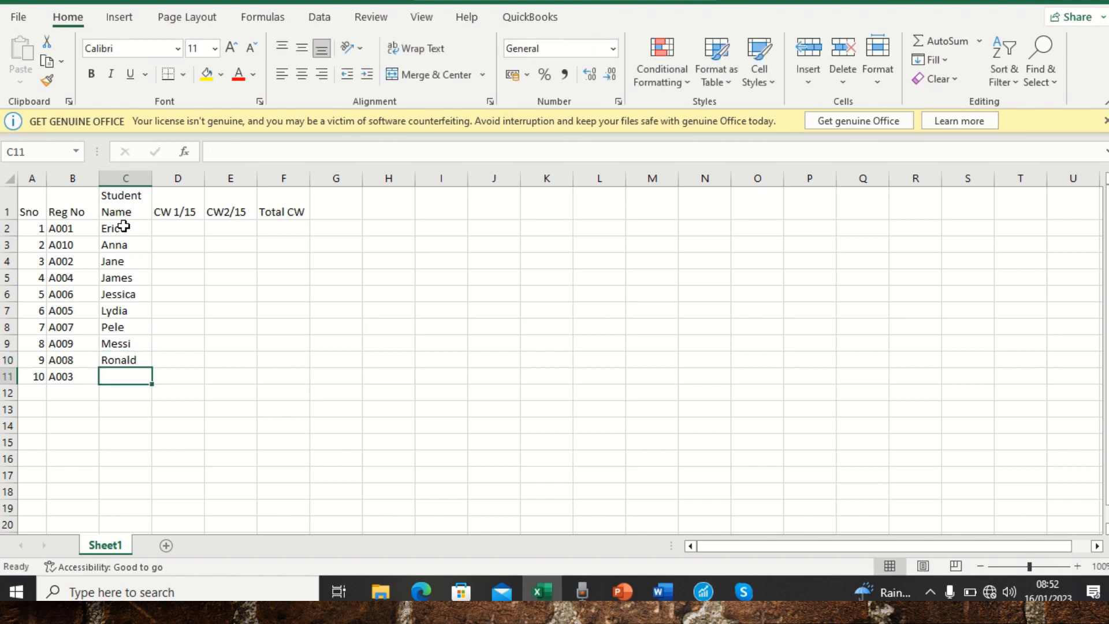
type("Anna")
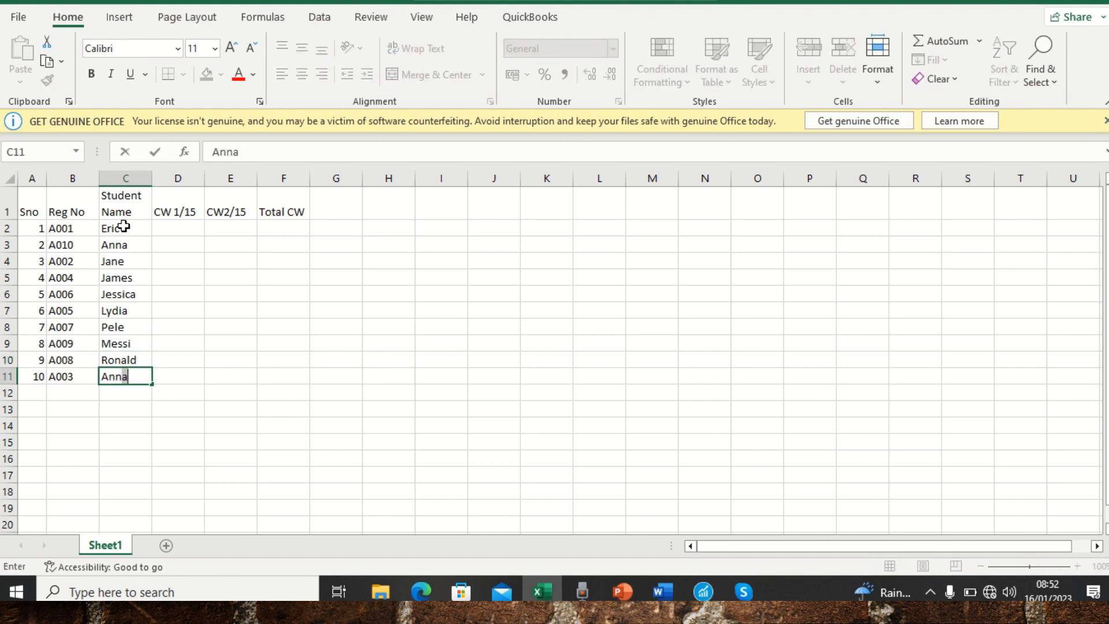
Enter the CW 1/15 marks 11, 14, 15 and 10 in cells D2 to D5
left_click(183, 230)
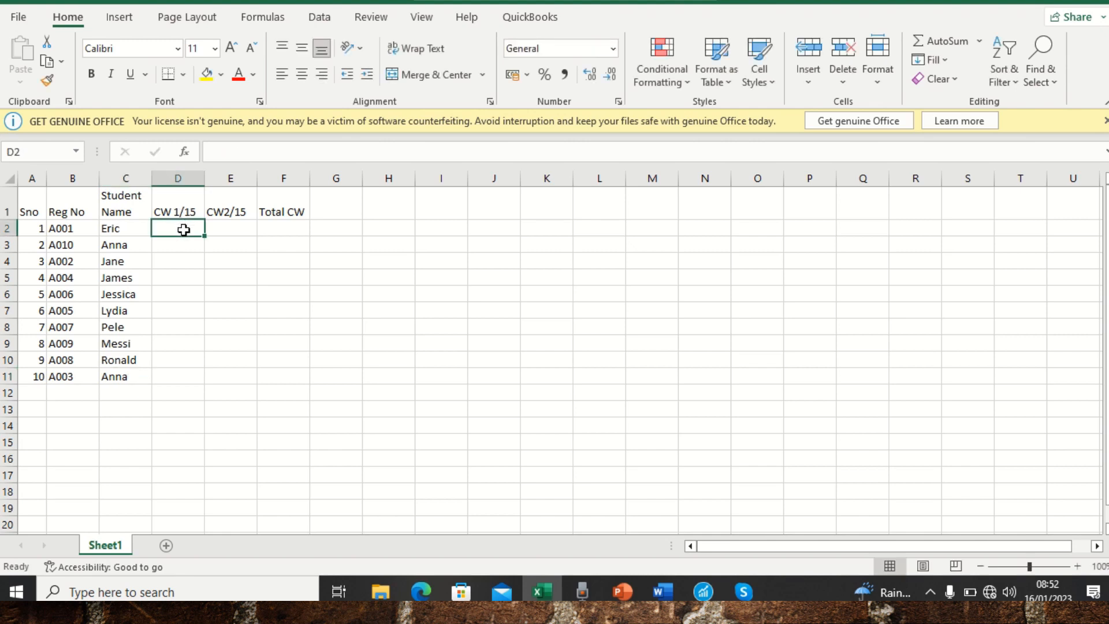
type("11")
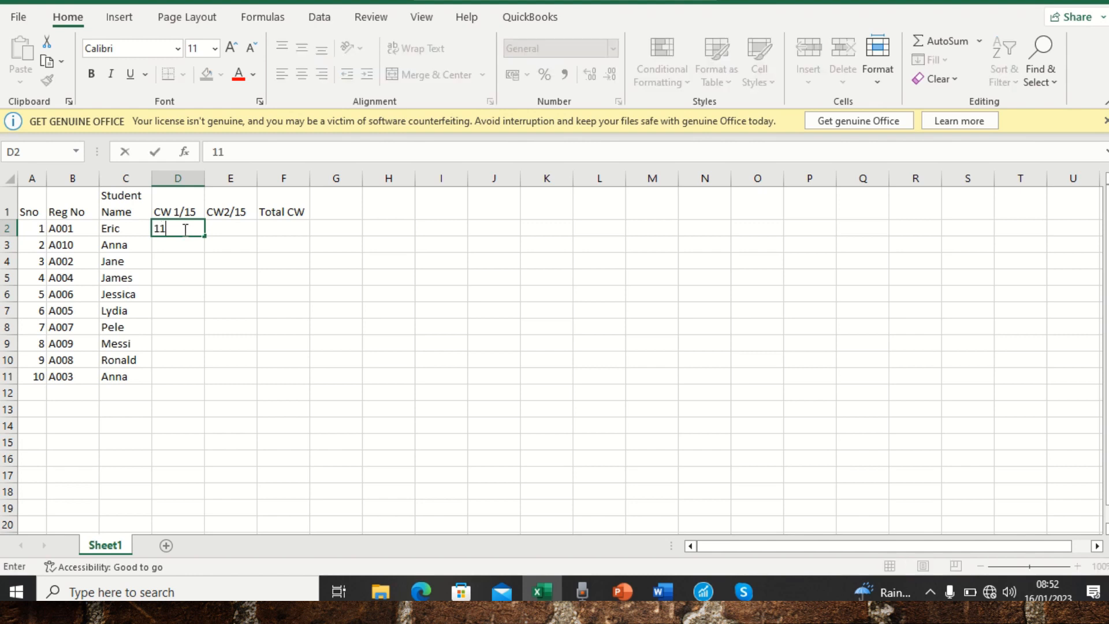
key("Return")
type("14")
key("Return")
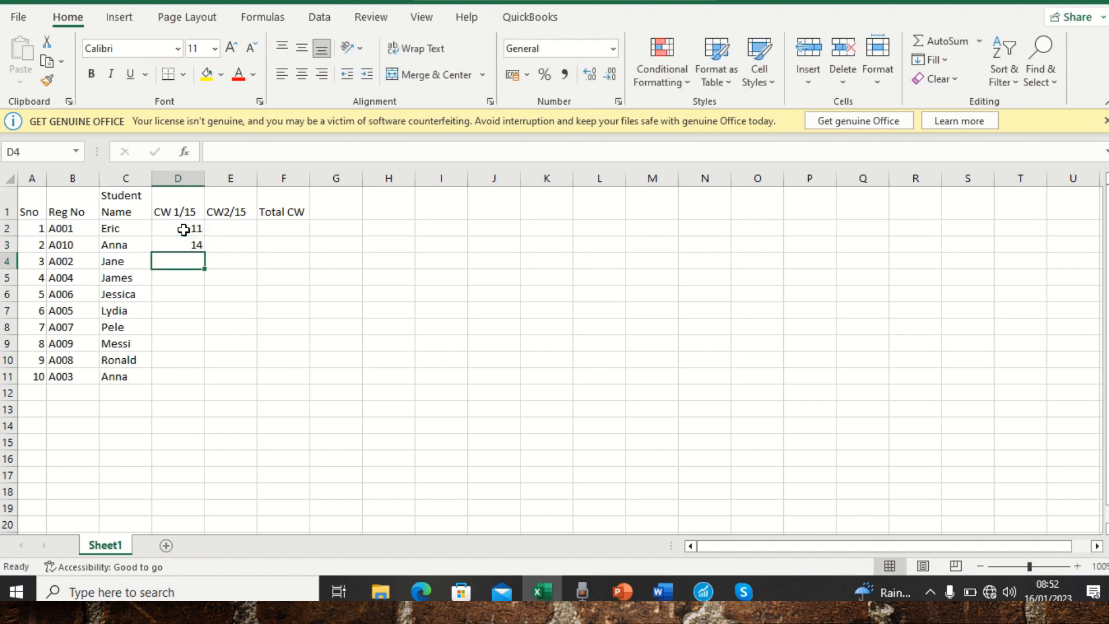
type("15")
key("Return")
type("10")
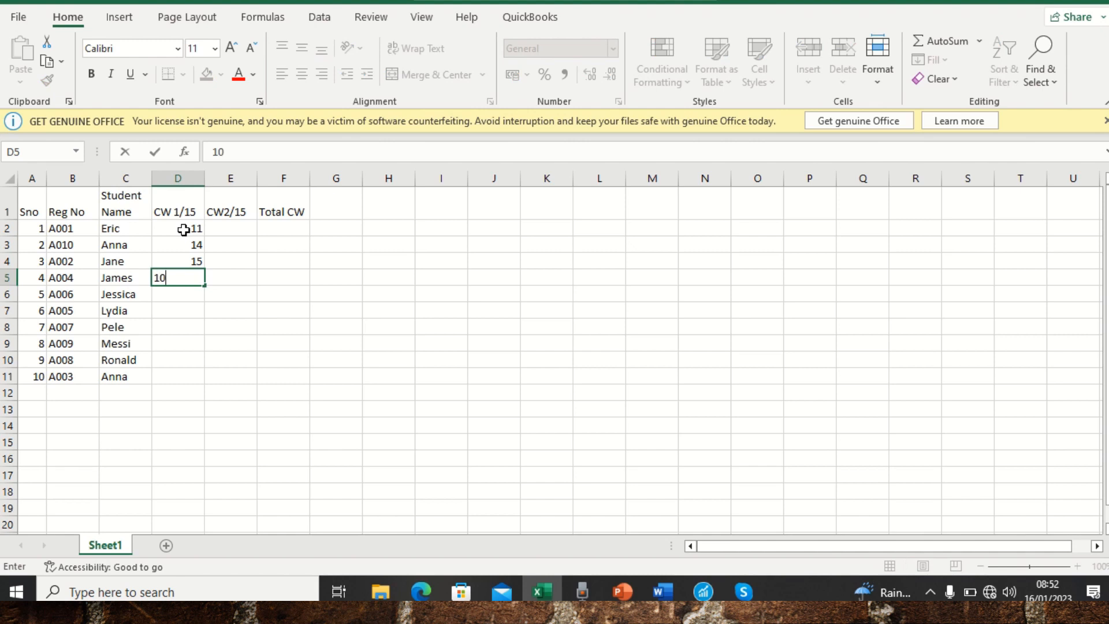
key("Return")
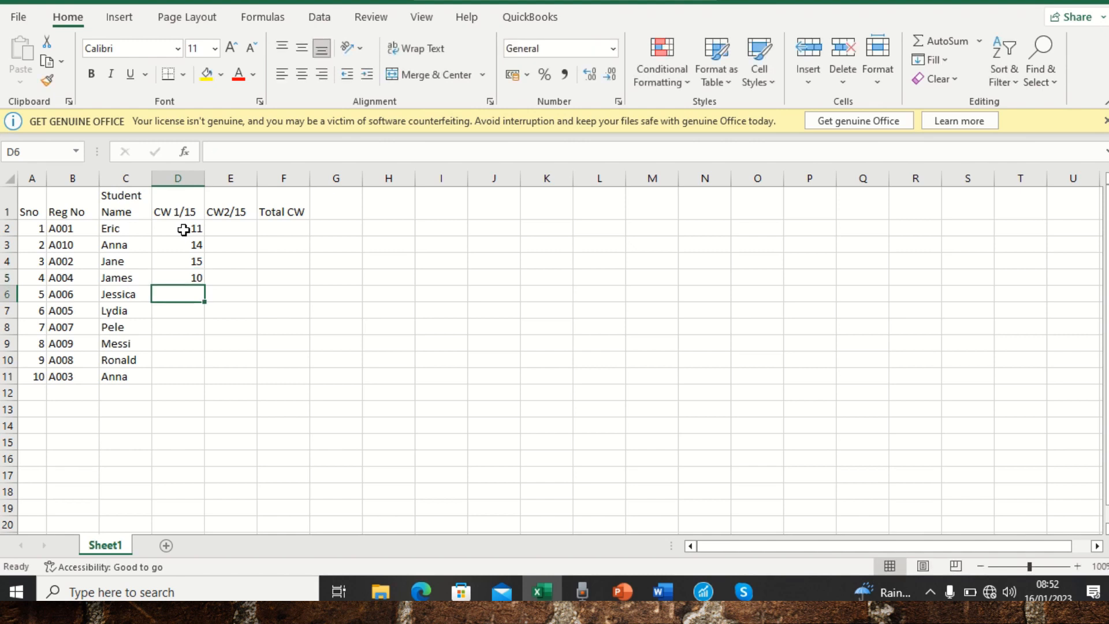
Enter the CW 1/15 marks 07, 14 and 14 in cells D6, D7 and D8
type("07")
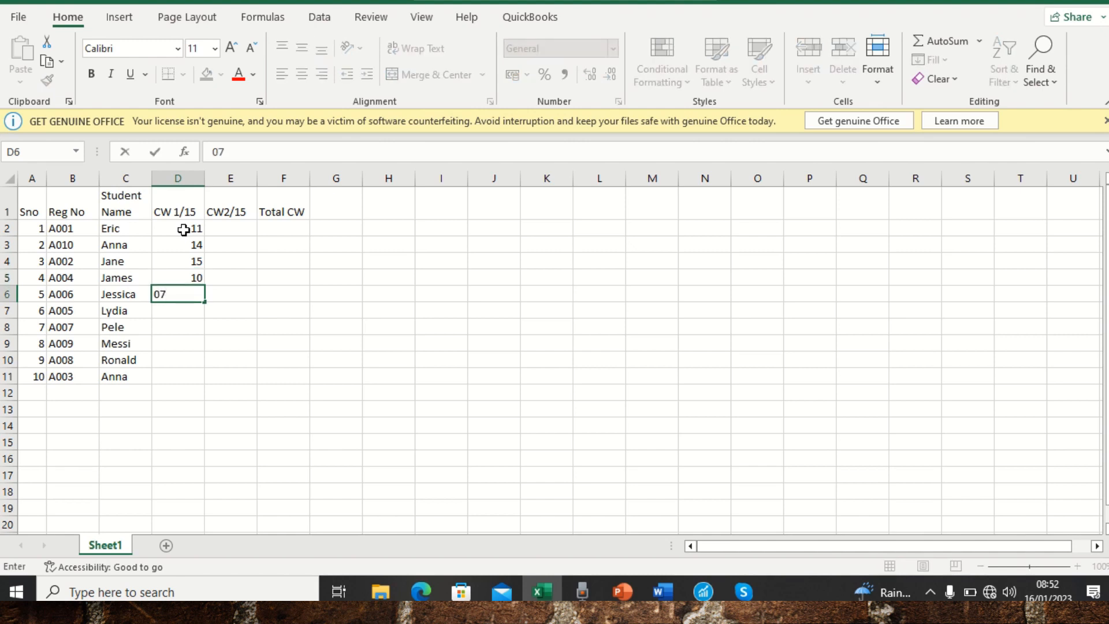
key("Return")
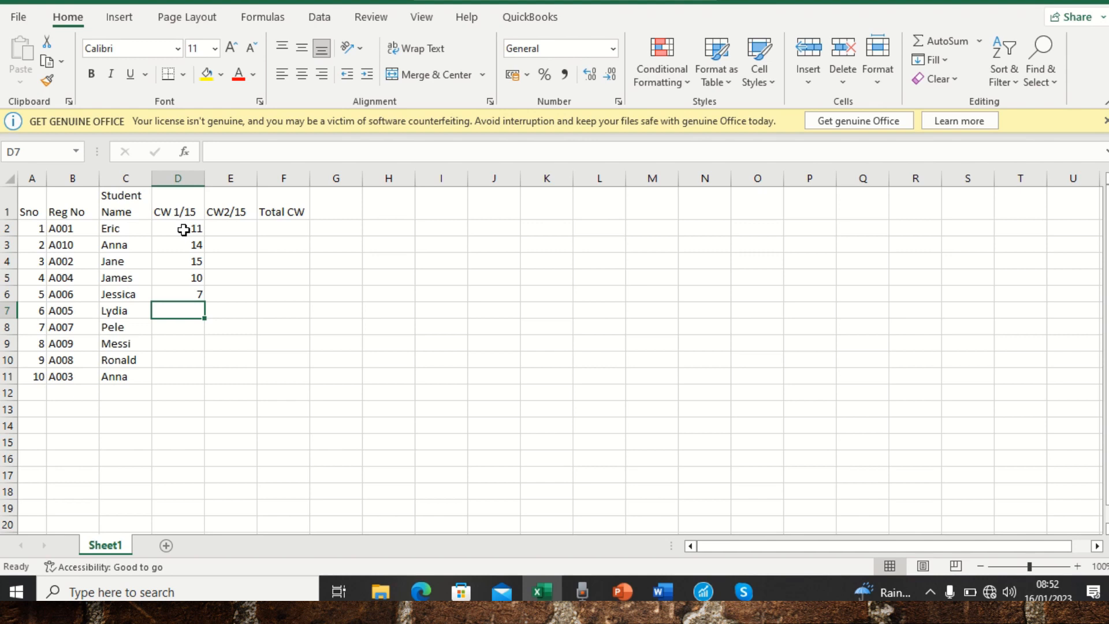
type("14")
key("Return")
type("1")
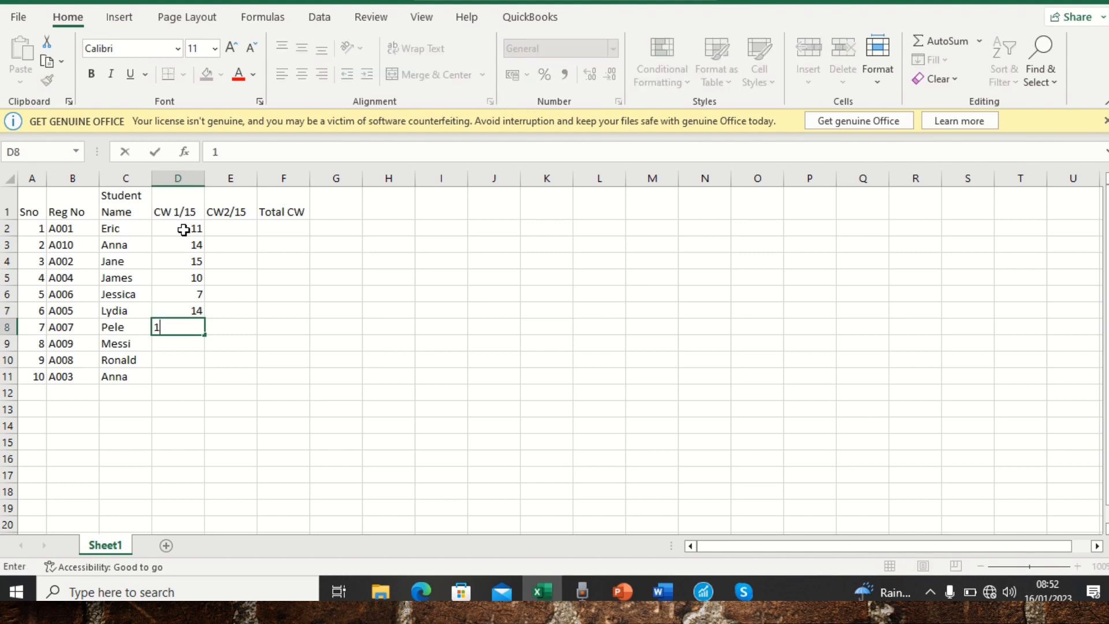
type("4")
key("Return")
Enter the CW 1/15 marks 13, 11 and 12 in cells D9, D10 and D11
type("13")
key("Return")
type("11")
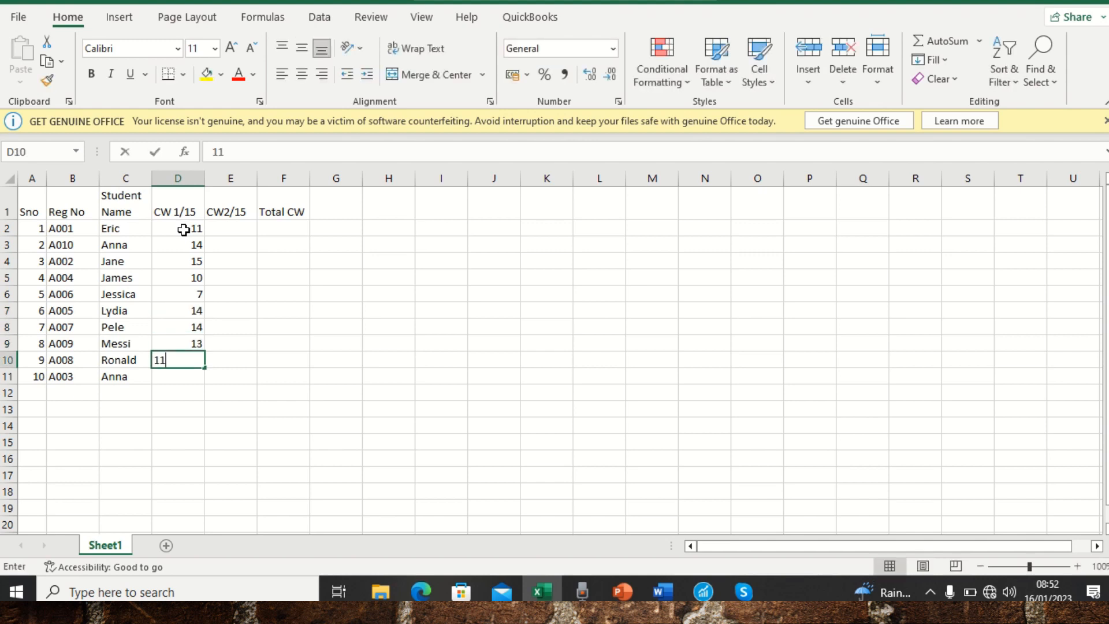
key("Return")
type("12")
key("Return")
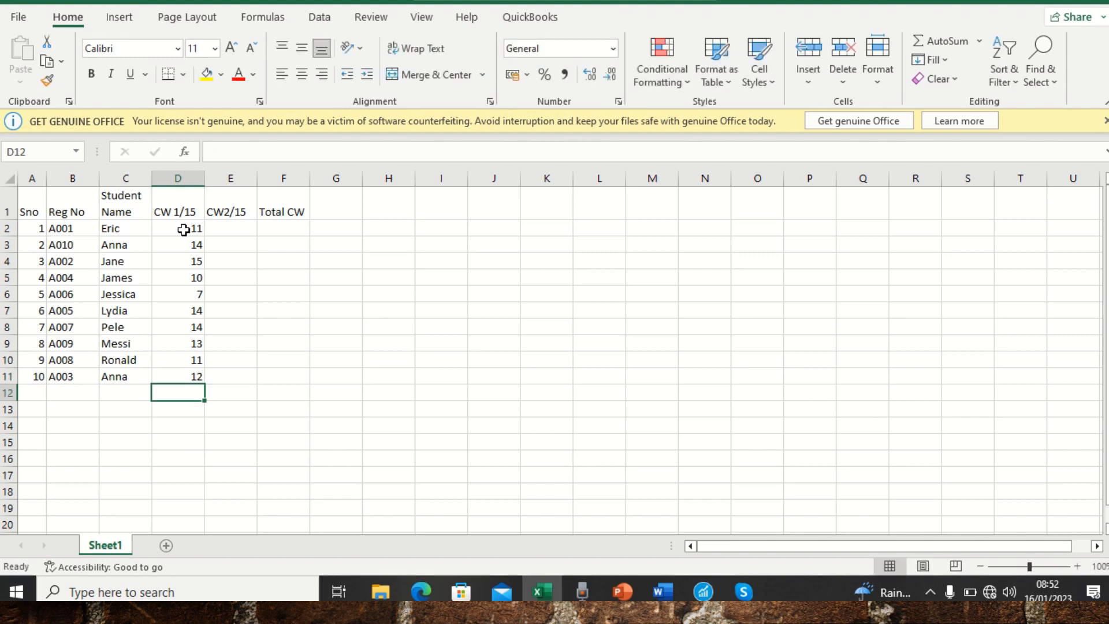
Enter the CW2/15 marks 10, 11 and 12 in cells E2, E3 and E4
key("Right")
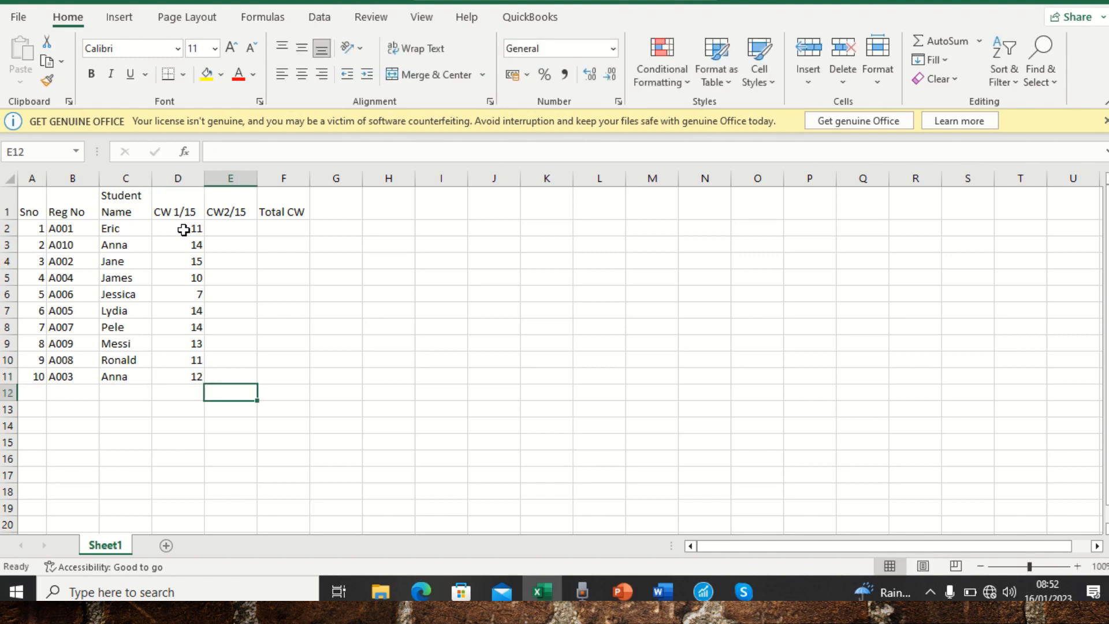
key("Up")
key("Up")
key("Up")
key("Up")
key("Up")
key("Up")
key("Up")
key("Up")
key("Up")
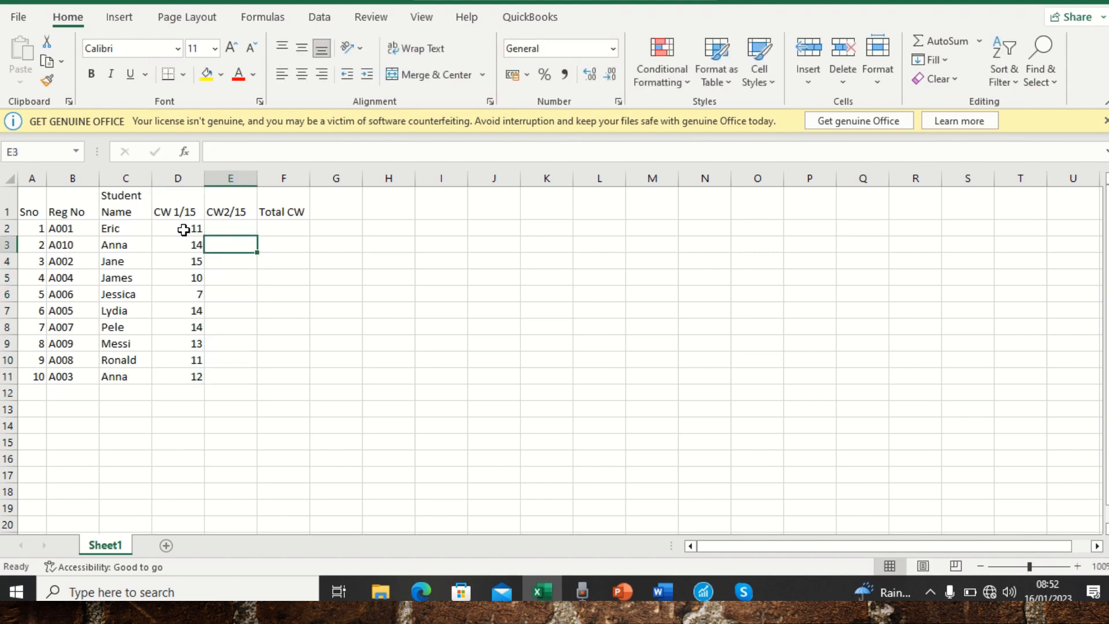
key("Up")
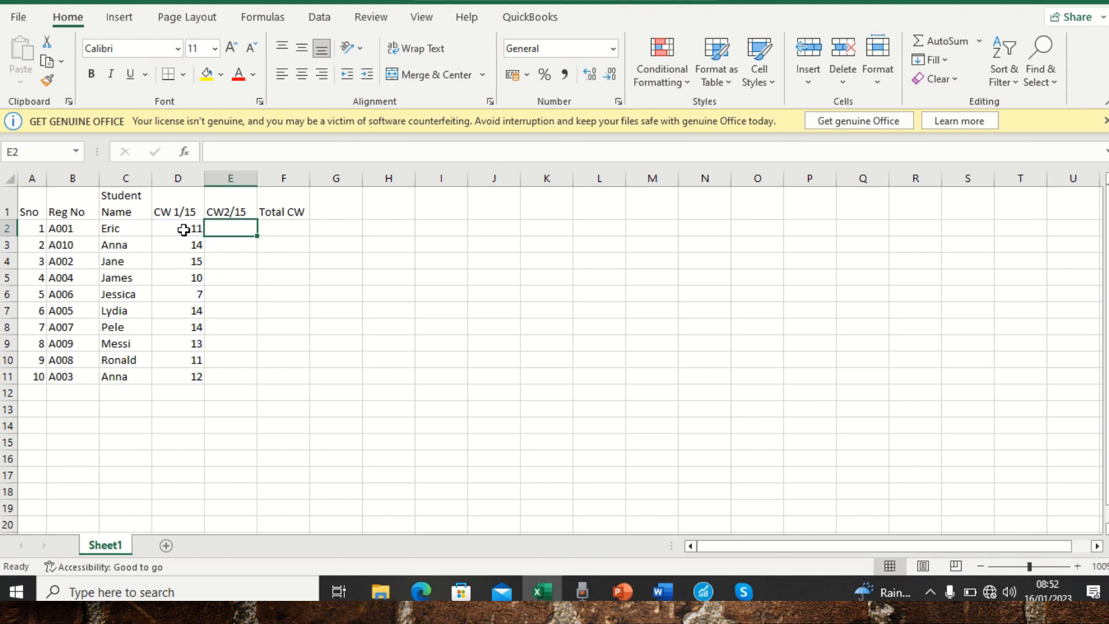
type("10")
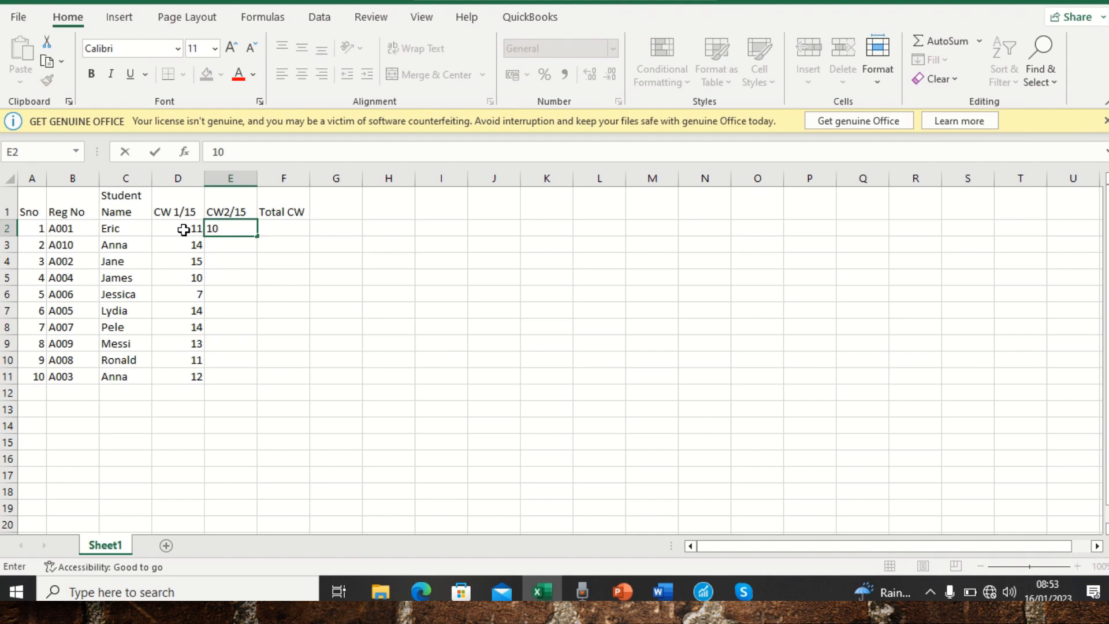
key("Return")
type("11")
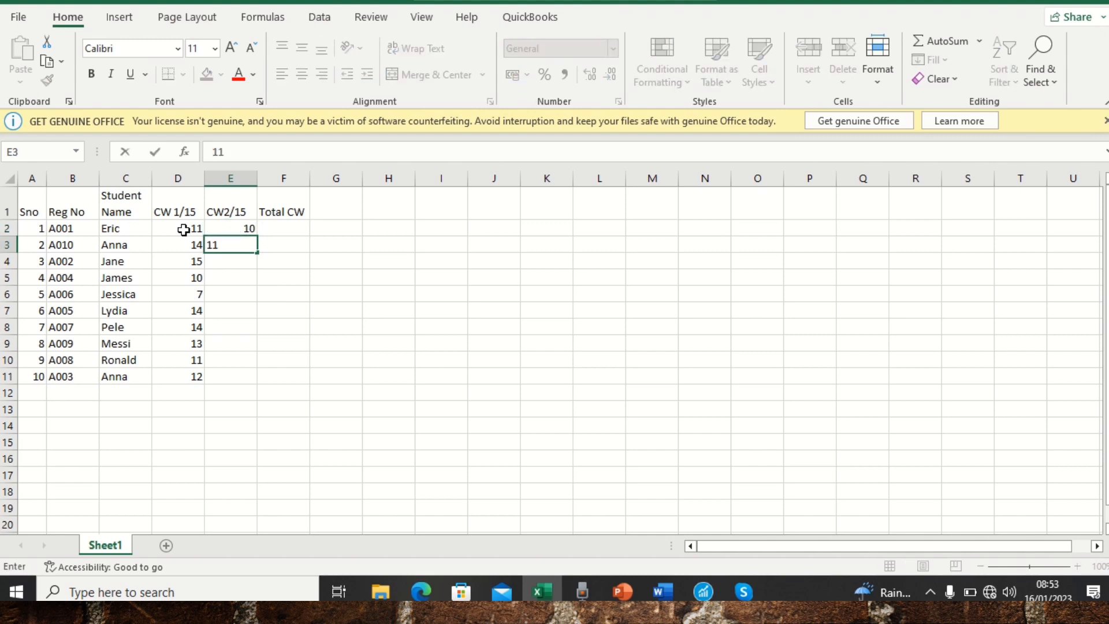
key("Return")
type("12")
key("Return")
Enter the CW2/15 marks 10, 10, 13 and 14 in cells E5 to E8
type("1")
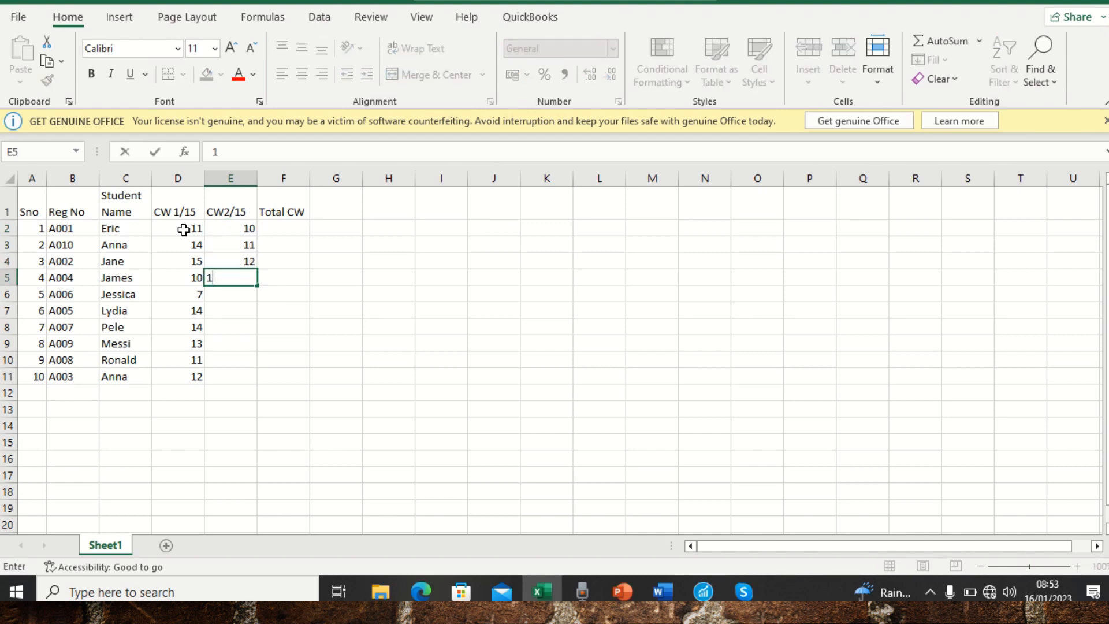
type("0")
key("Return")
type("10")
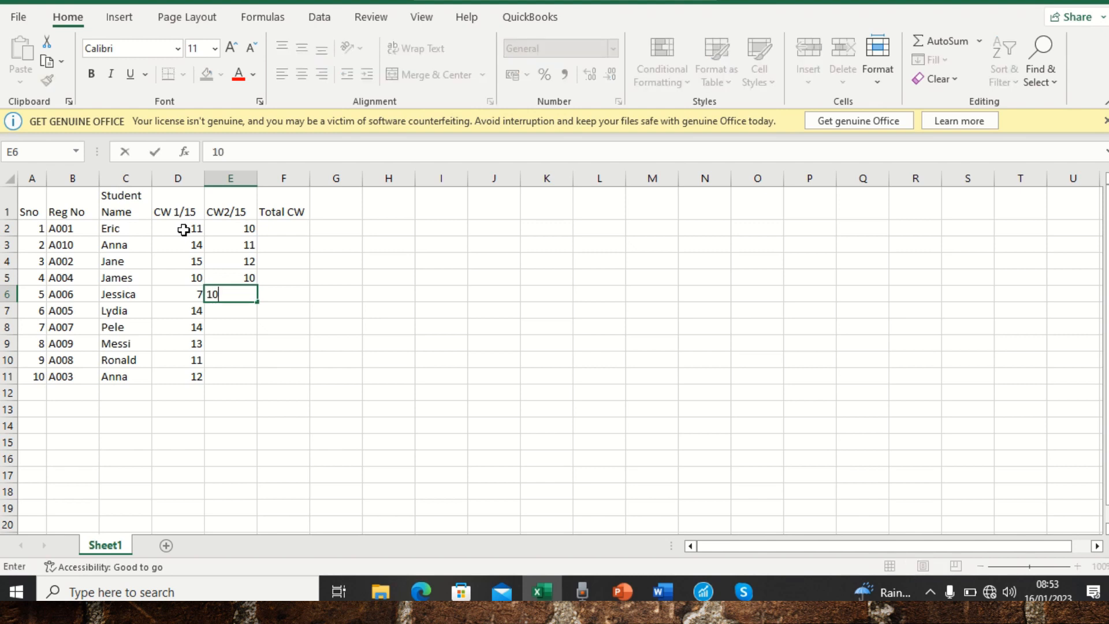
key("Return")
type("13")
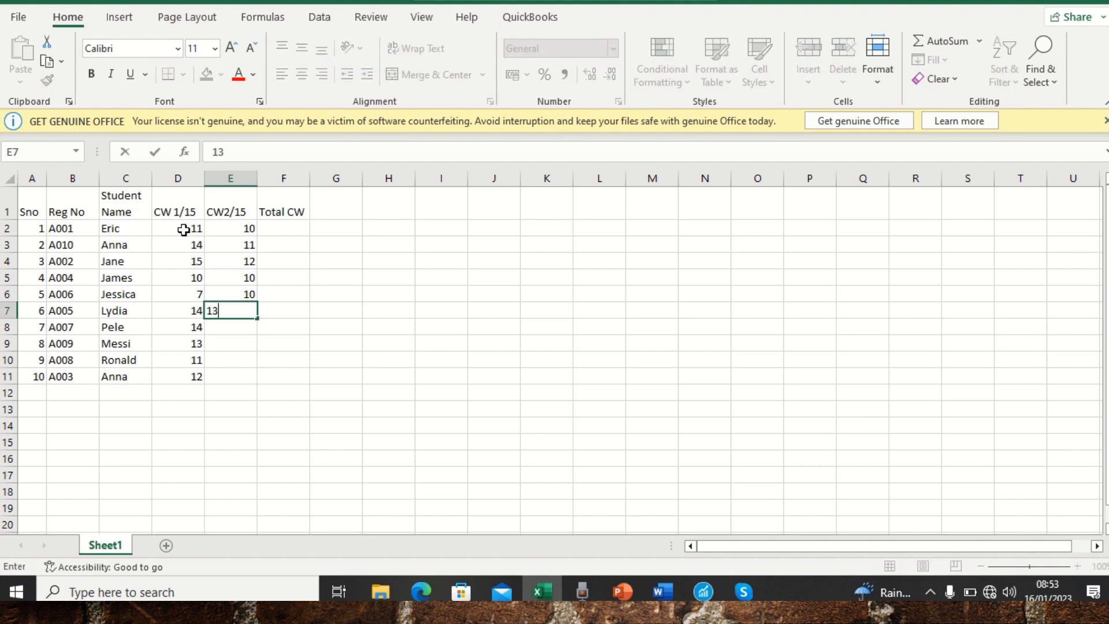
key("Return")
type("14")
key("Return")
Enter the CW2/15 marks 14, 15 and 11 in cells E9, E10 and E11
type("1")
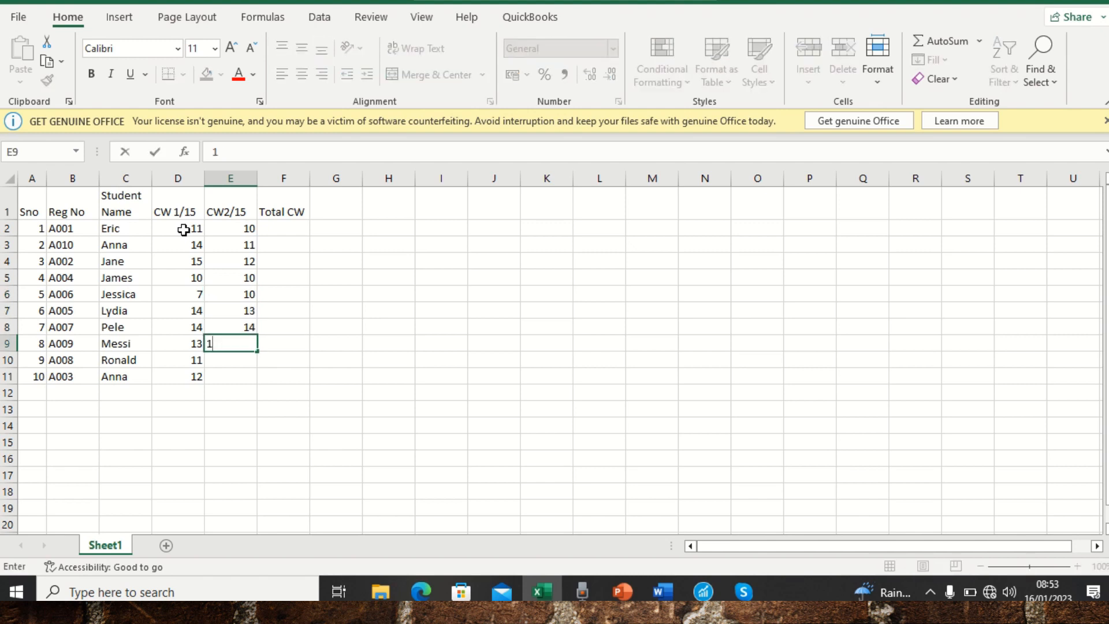
type("4")
key("BackSpace")
type("4")
key("Return")
type("15")
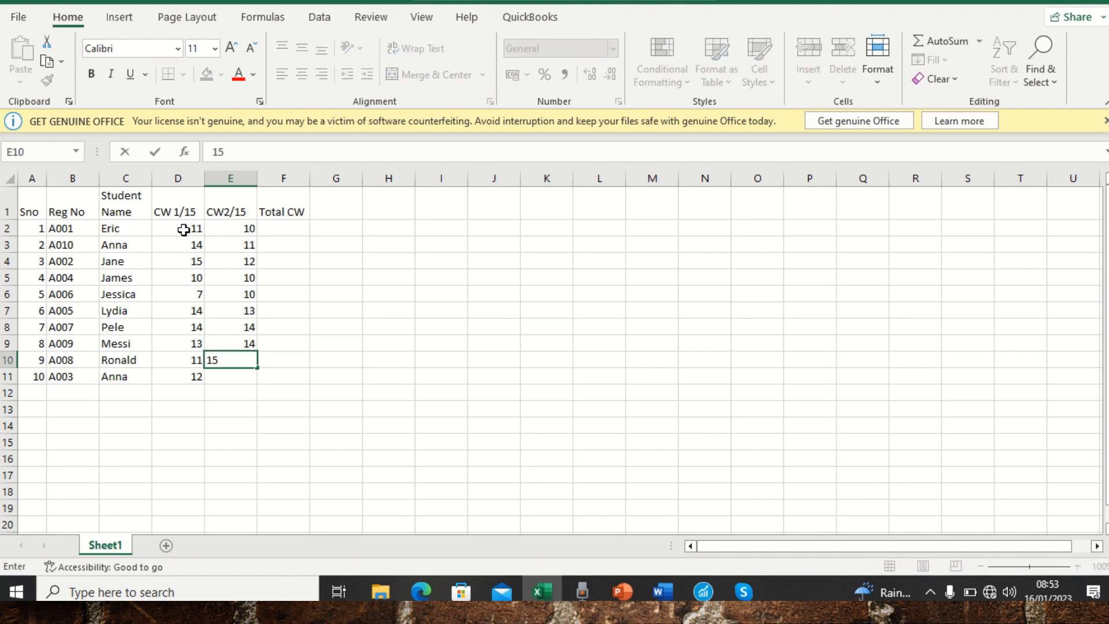
key("Return")
type("11")
key("Return")
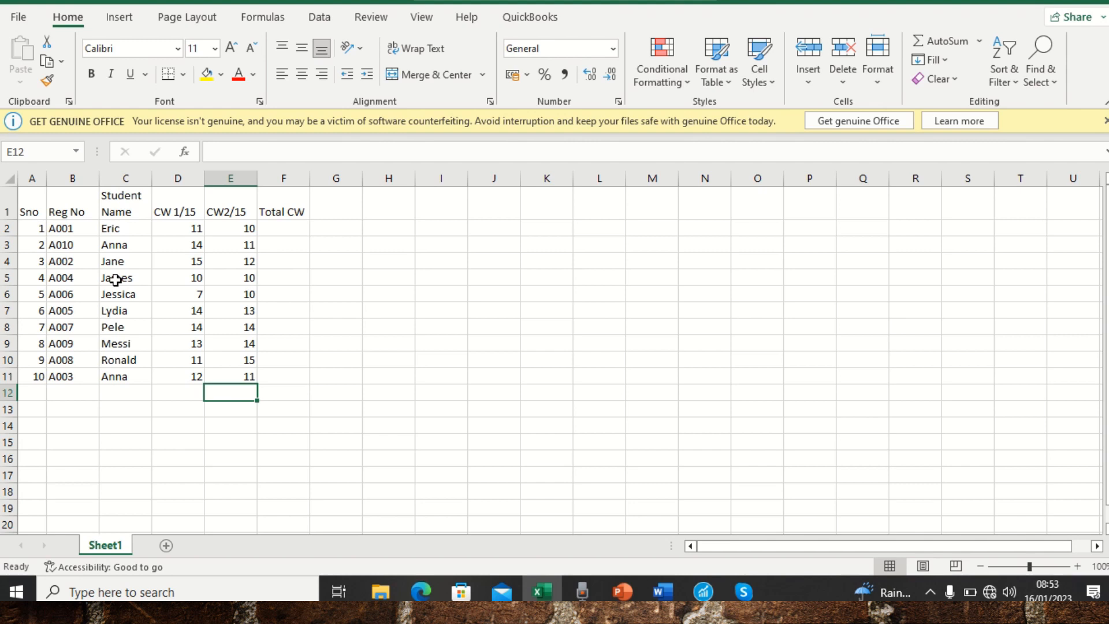
Calculate the first student's Total CW in cell F2 with the formula =D2+E2
left_click(295, 227)
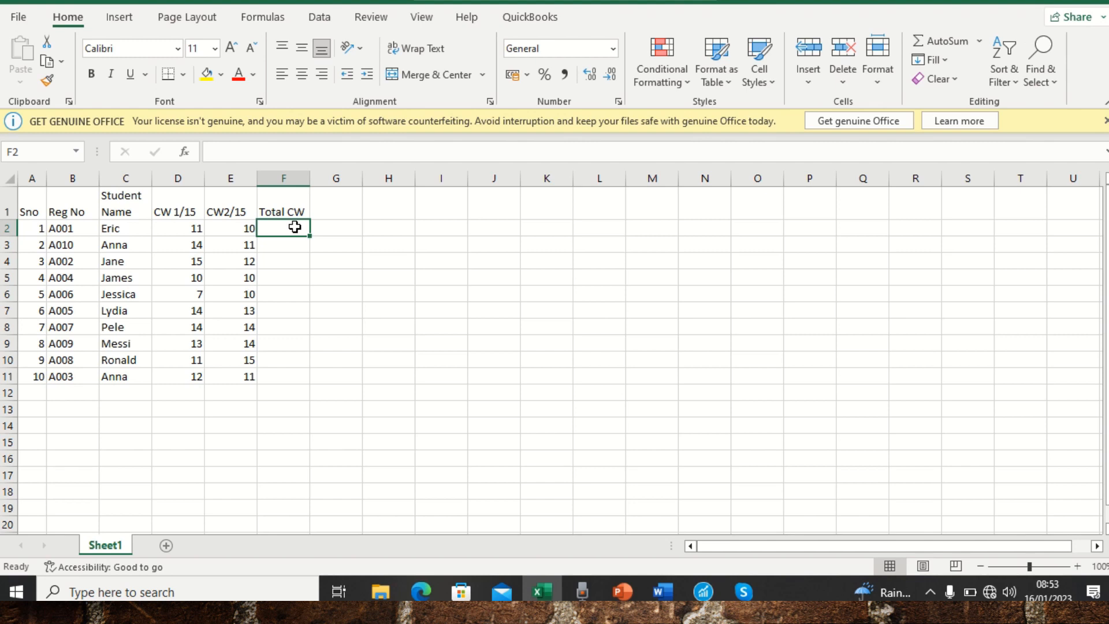
type("=")
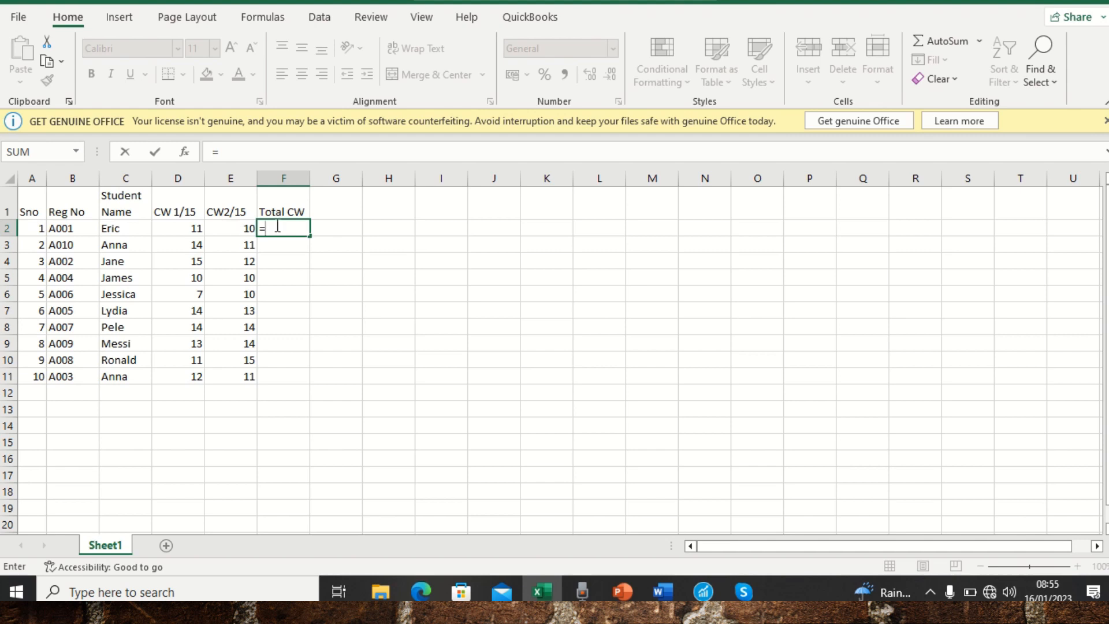
left_click(182, 229)
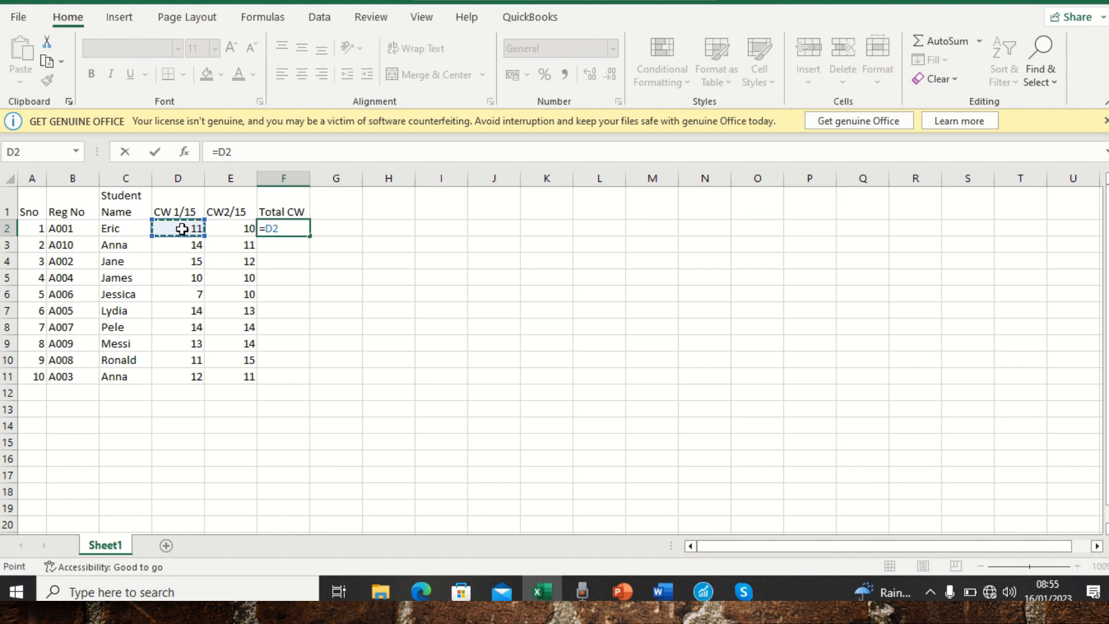
type("=")
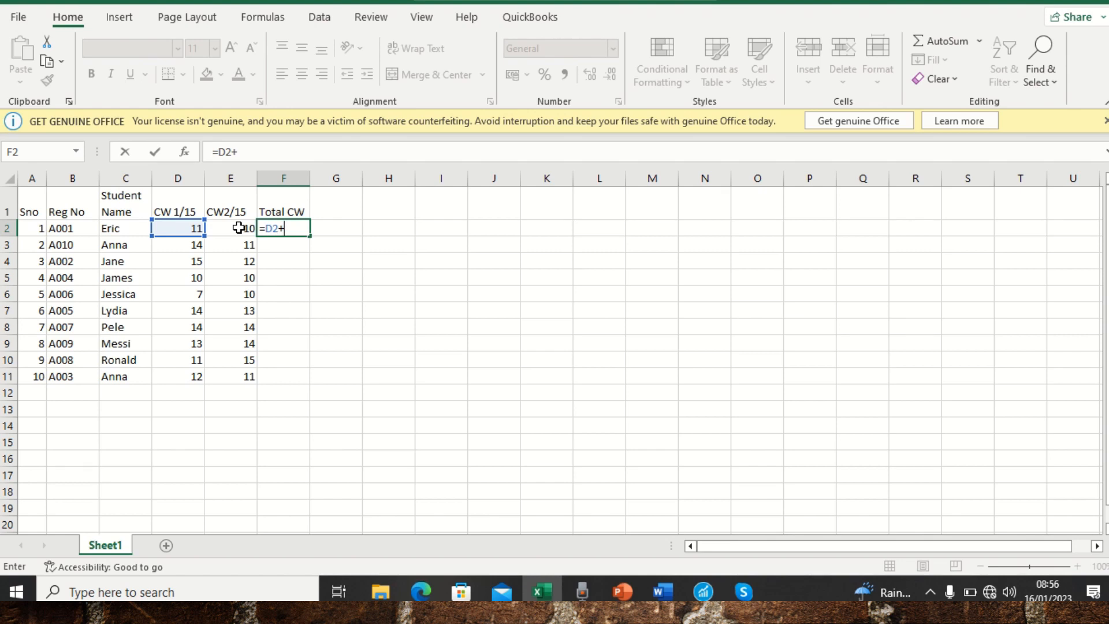
left_click(239, 229)
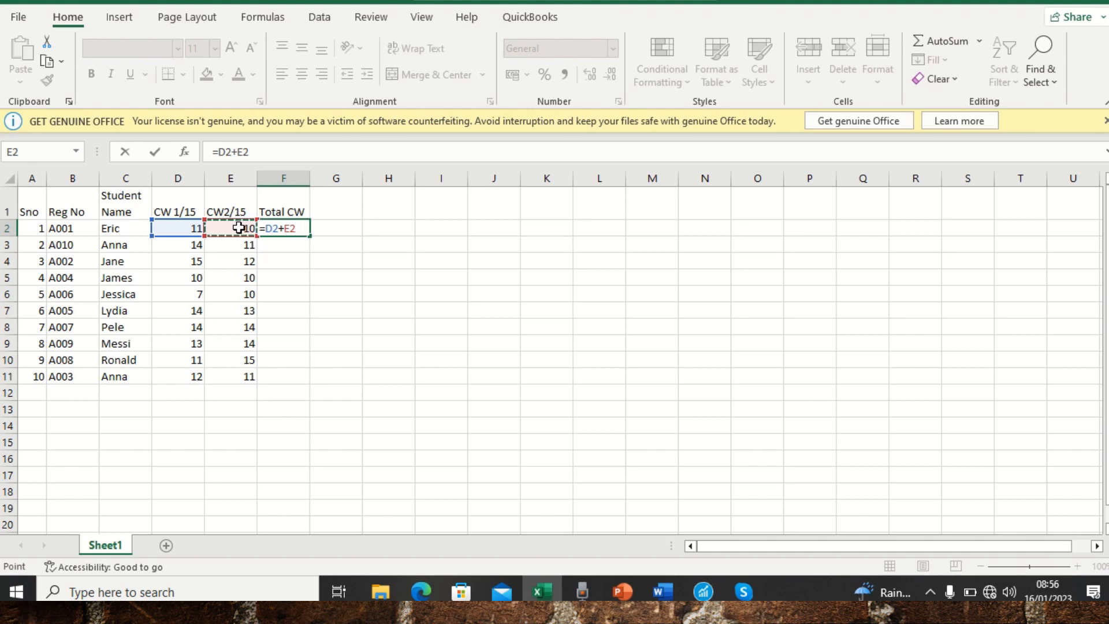
left_click(290, 153)
key("Return")
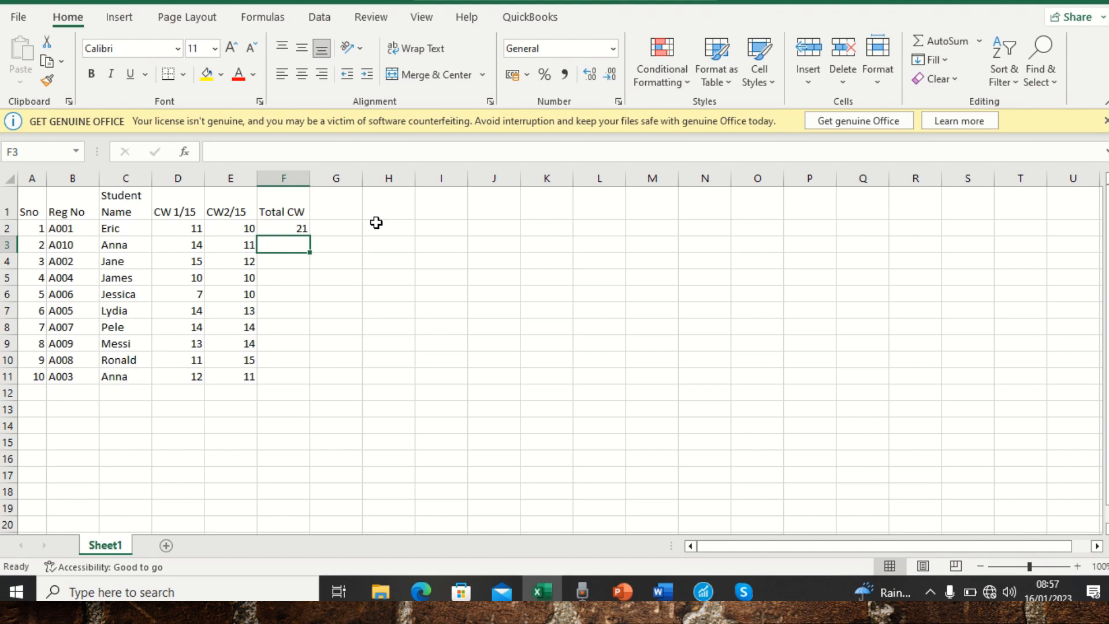
Fill the Total CW formula from F2 down to F11 for the remaining students and reselect F2
left_click(293, 226)
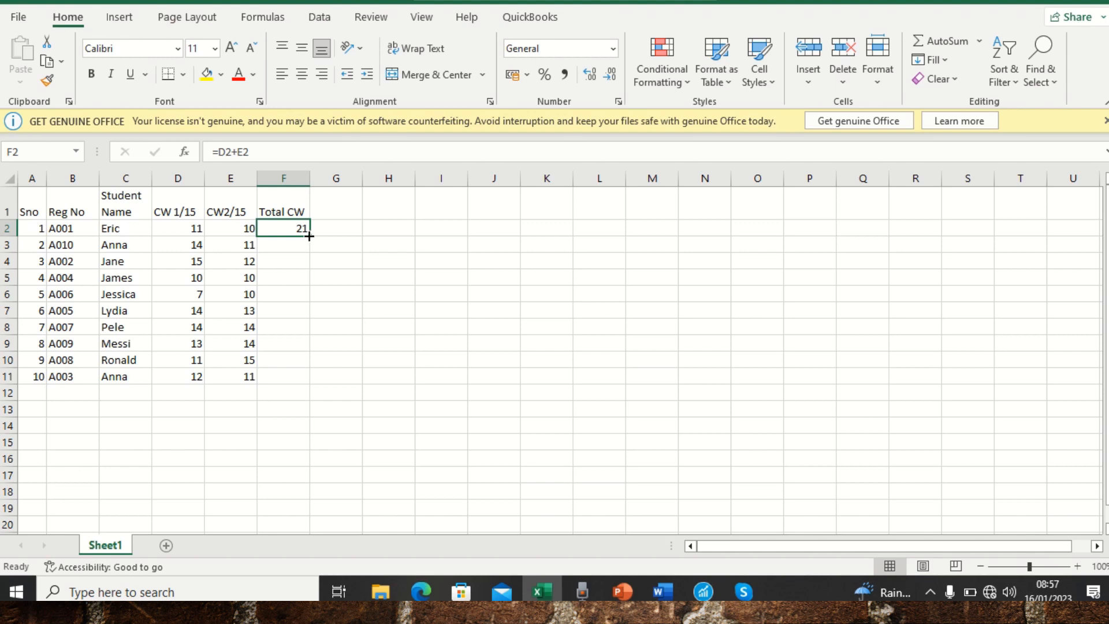
left_click_drag(309, 236, 298, 379)
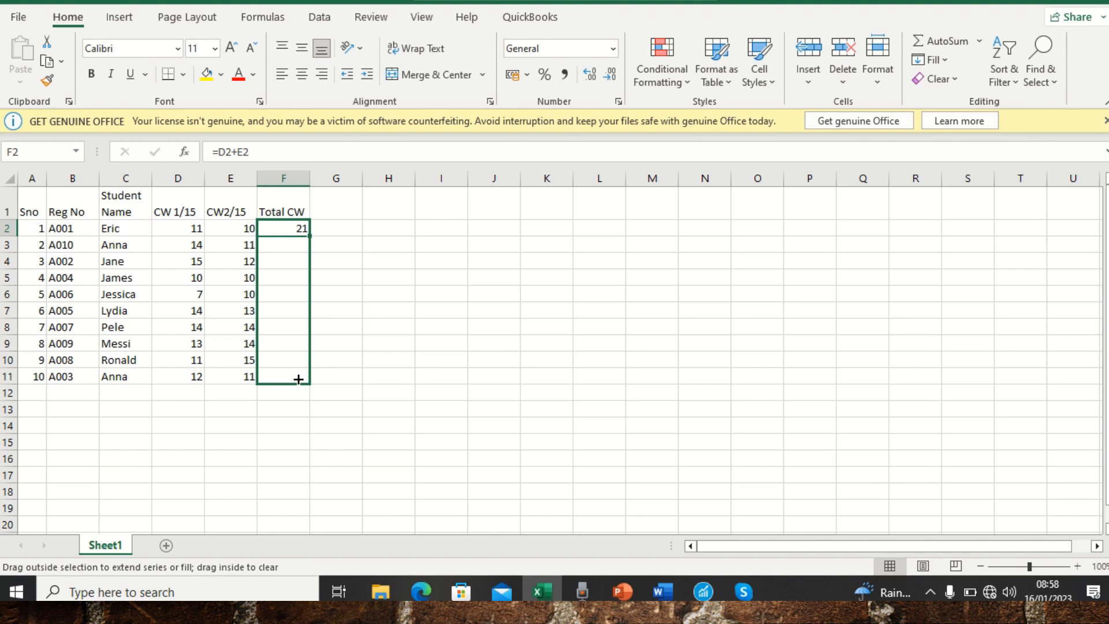
left_click_drag(298, 379, 298, 379)
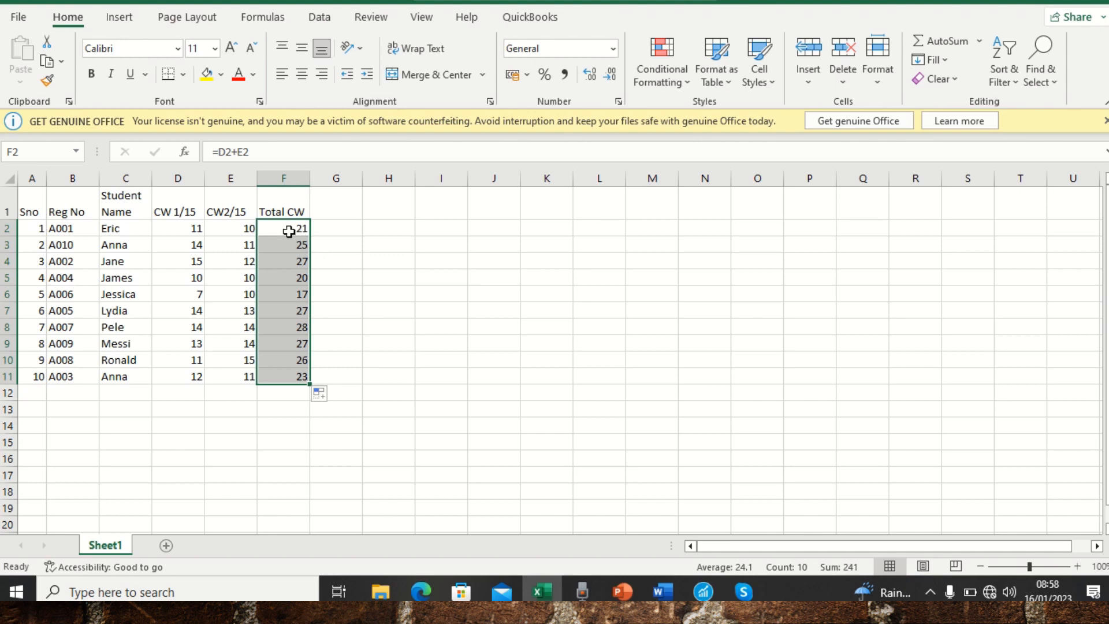
left_click(317, 230)
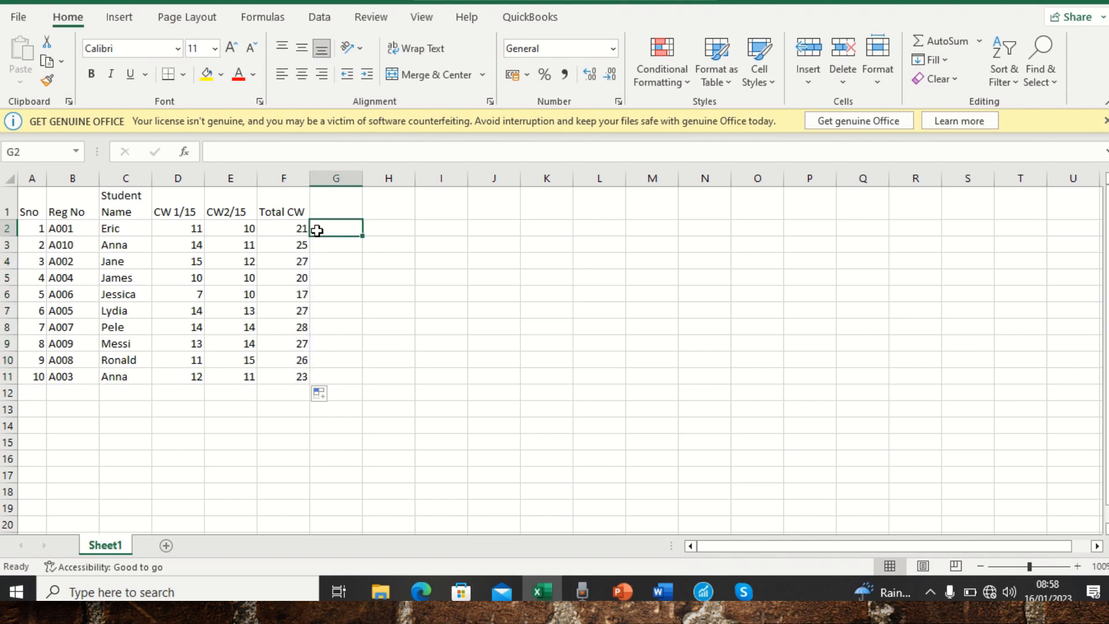
left_click(281, 232)
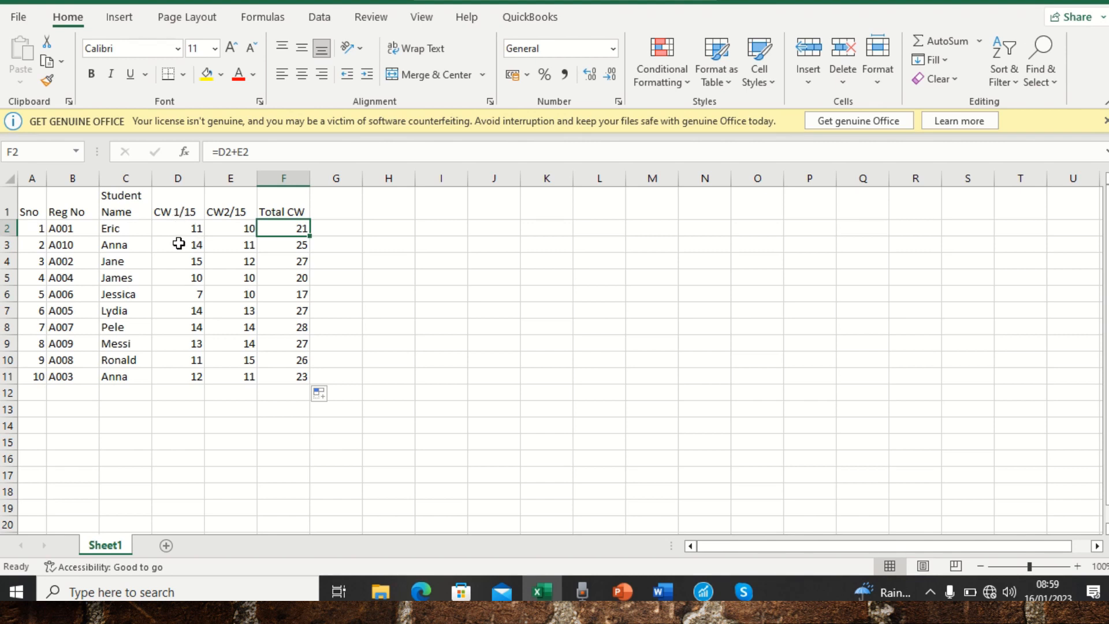
Label the row below the last student by entering Total in cell C12
left_click(183, 394)
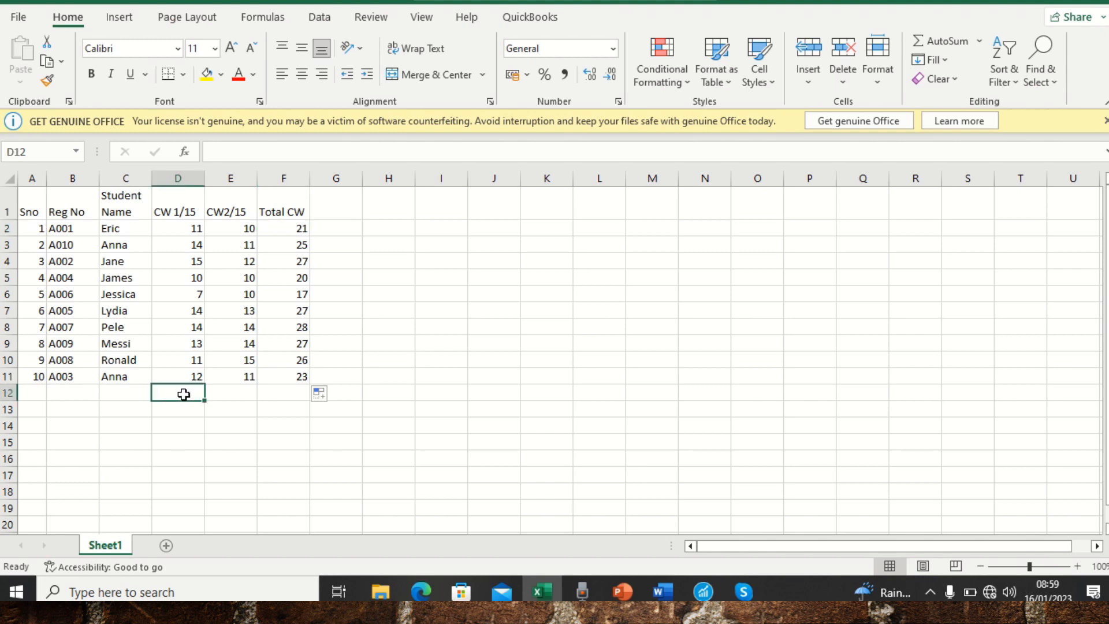
left_click(121, 396)
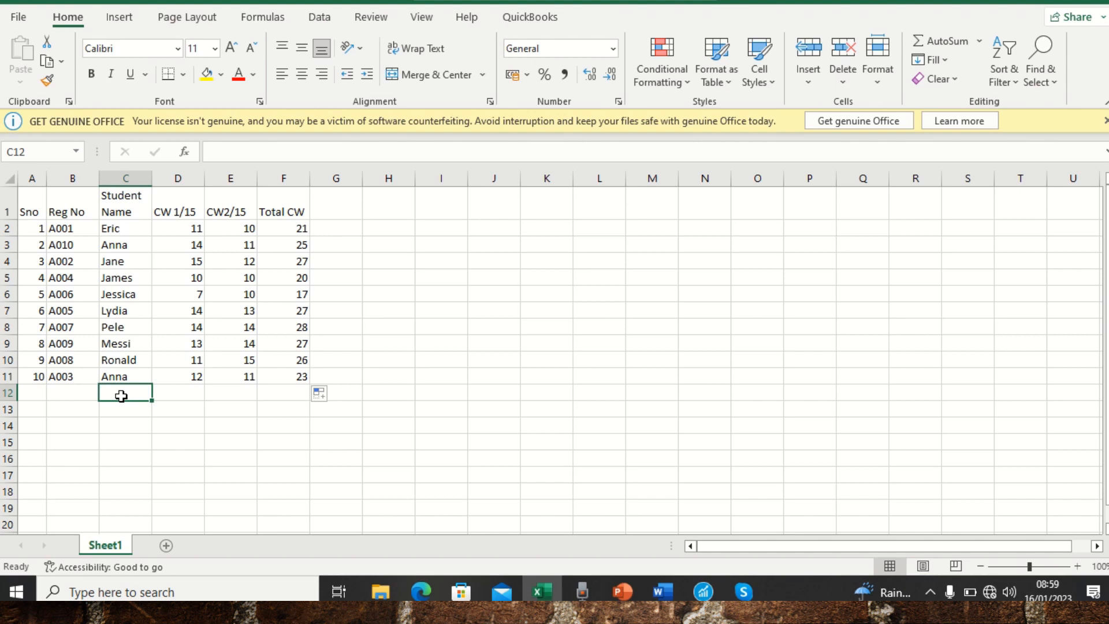
type("Tot")
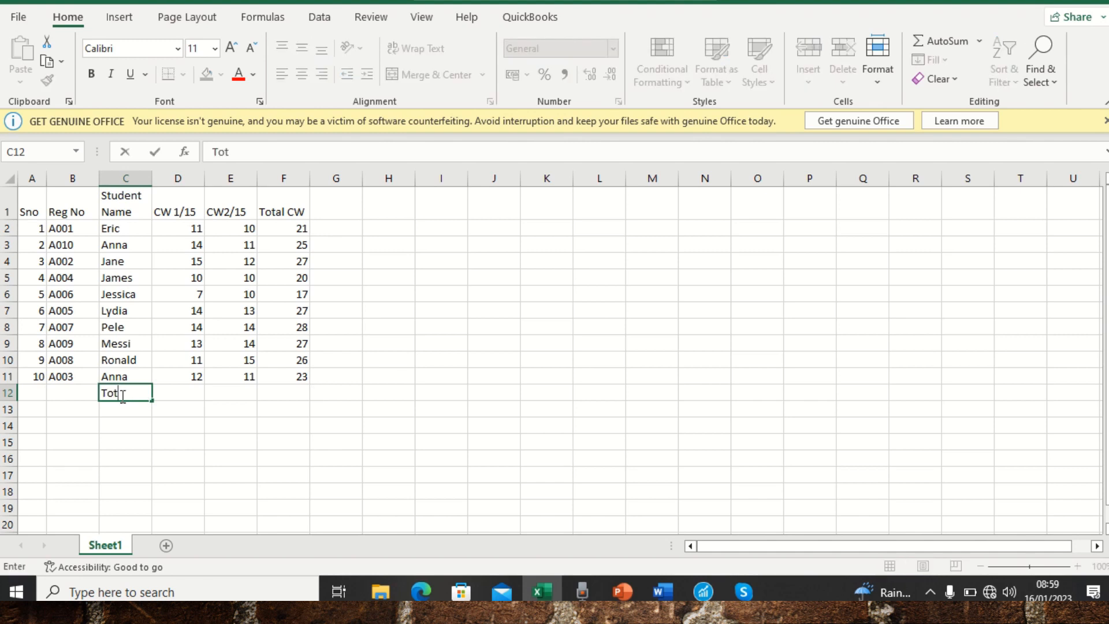
type("al")
Sum the CW 1/15 marks in cell D12 with the formula =SUM(D2:D11) and reselect the cell
left_click(179, 395)
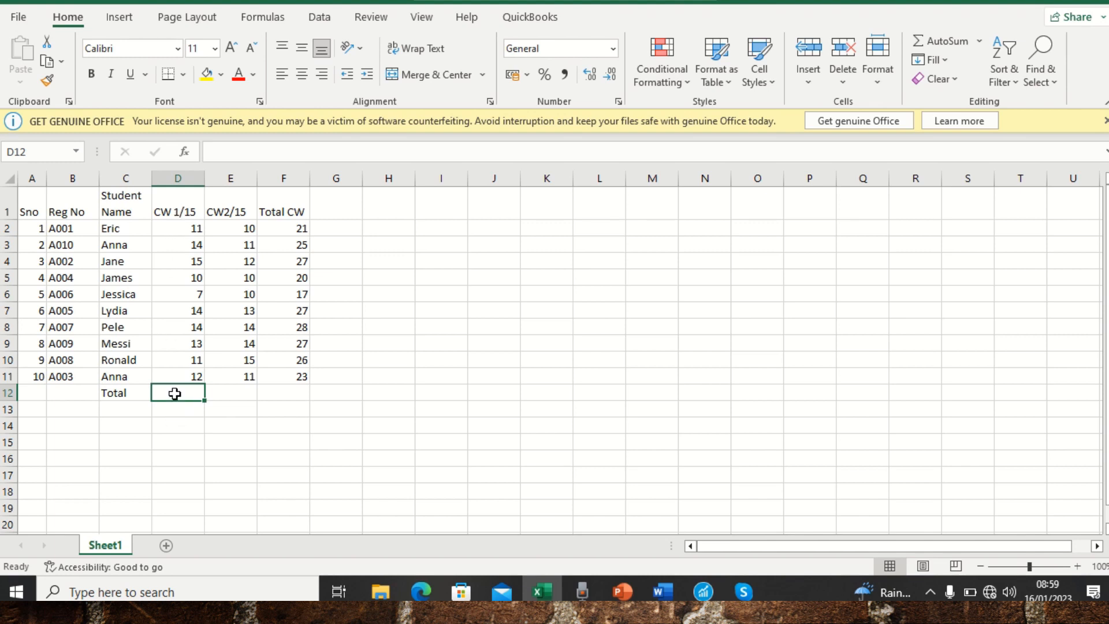
type("=")
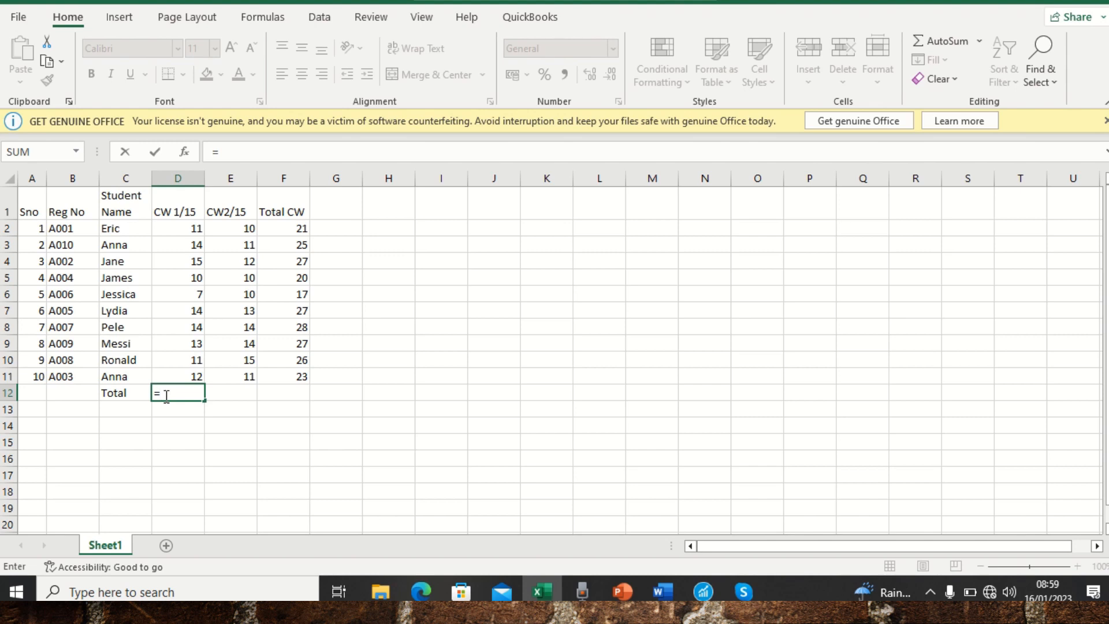
type("su")
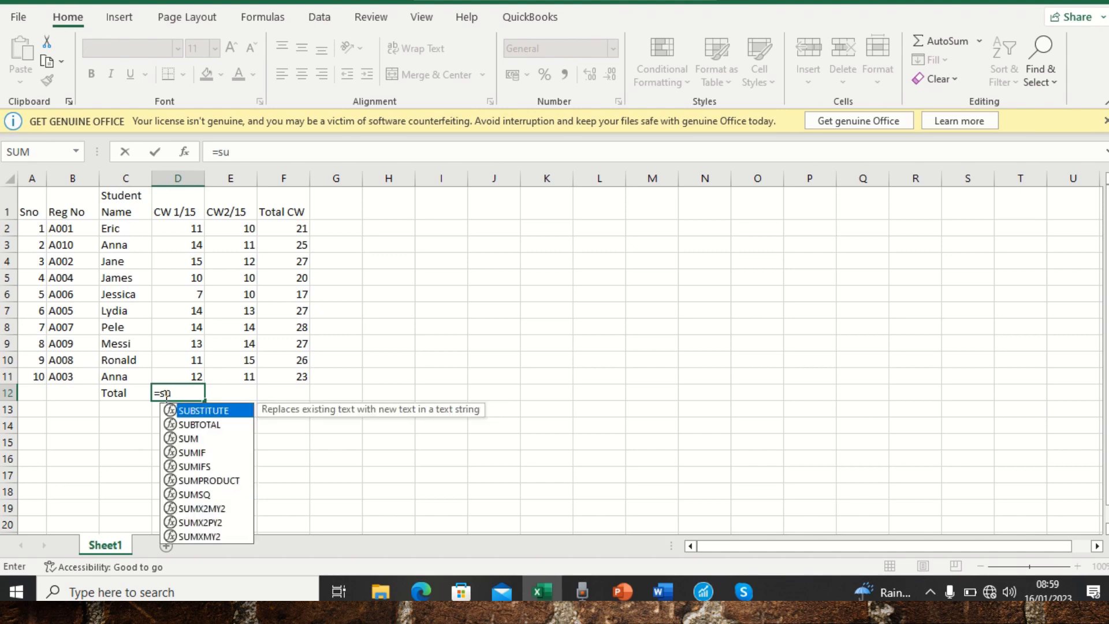
type("m")
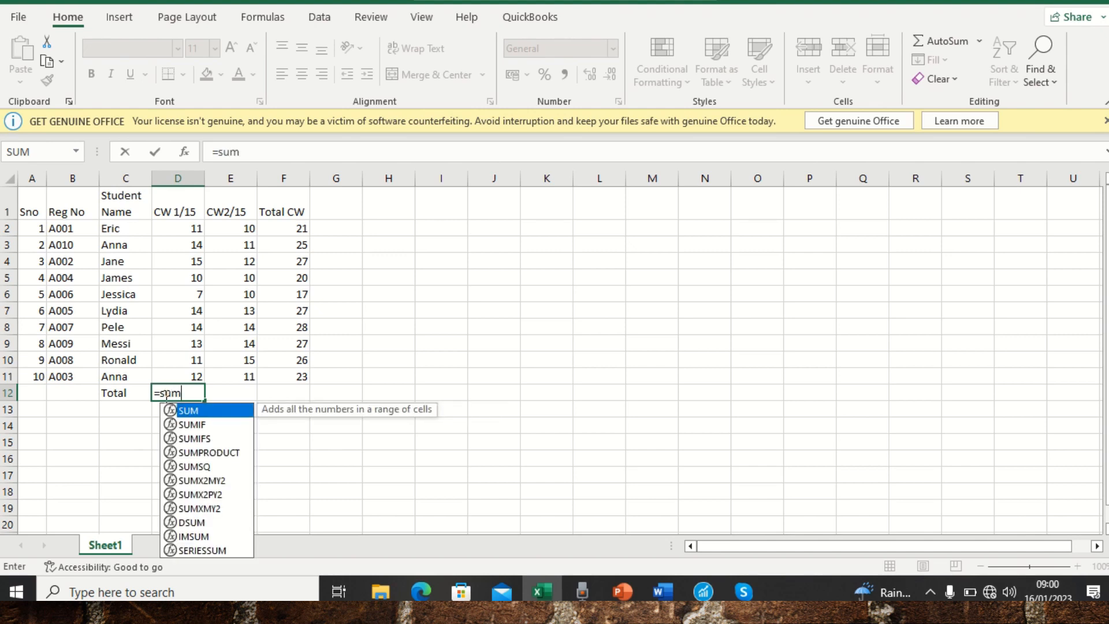
double_click(200, 413)
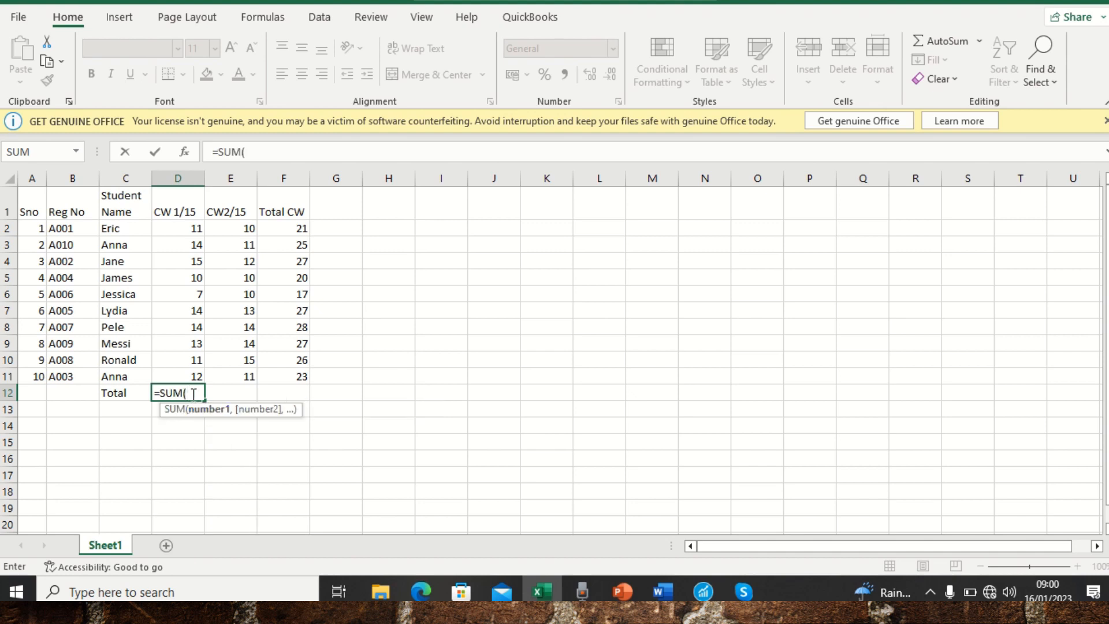
left_click(181, 227)
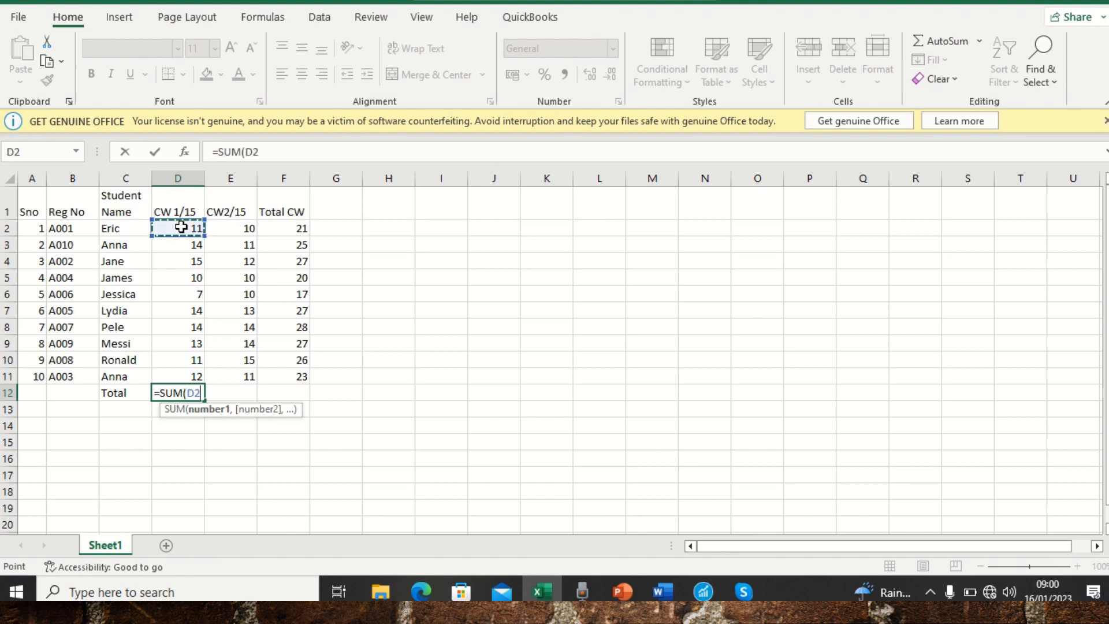
left_click_drag(181, 227, 187, 374)
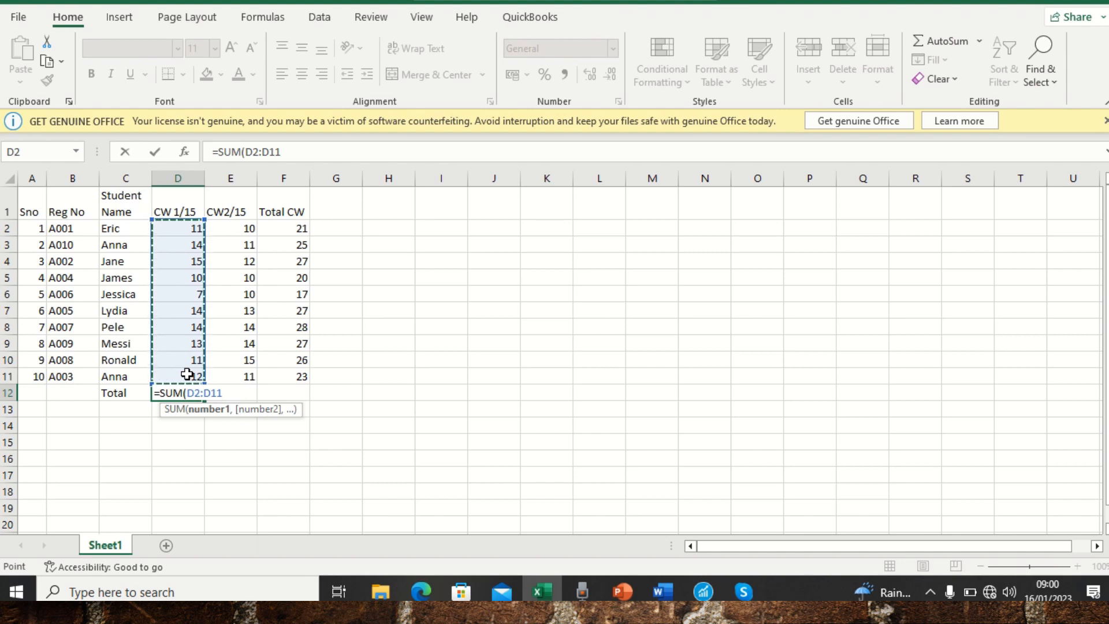
type(")")
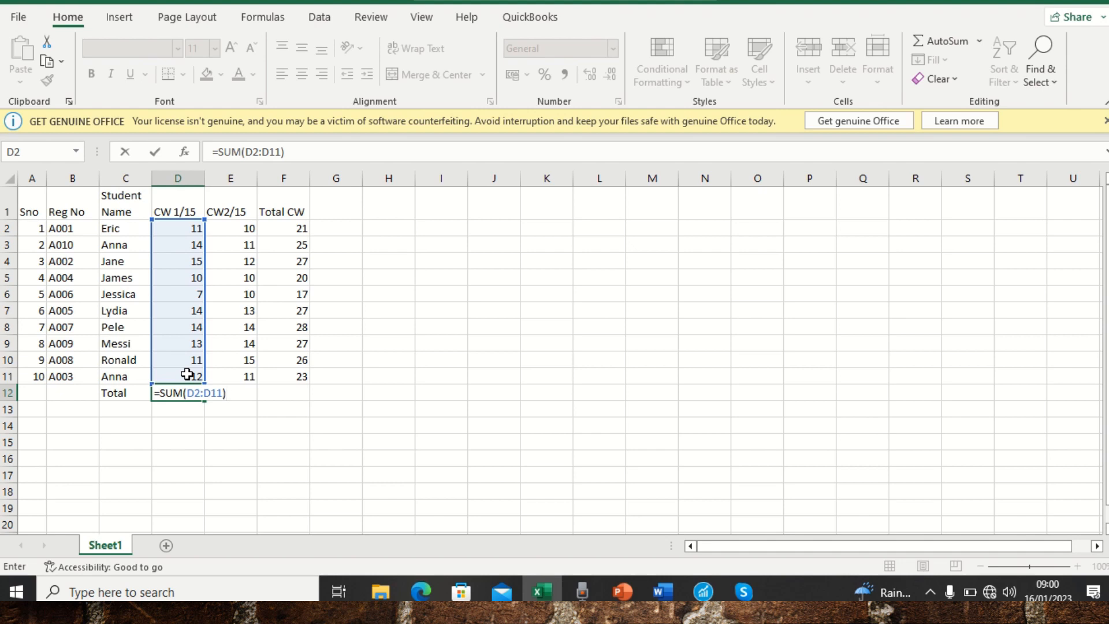
key("Return")
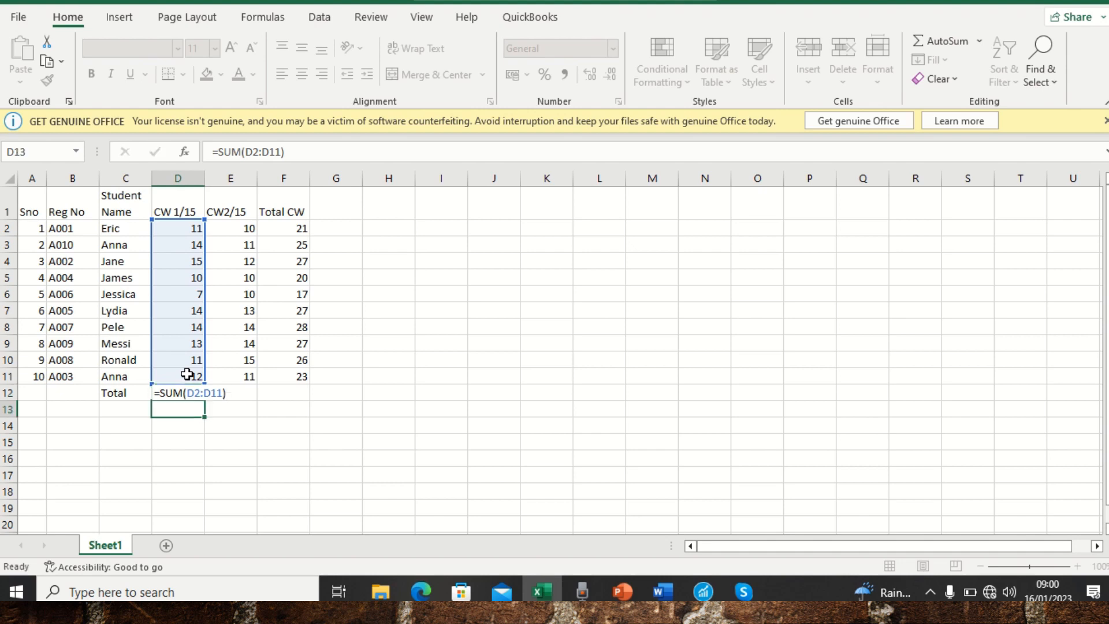
left_click(183, 392)
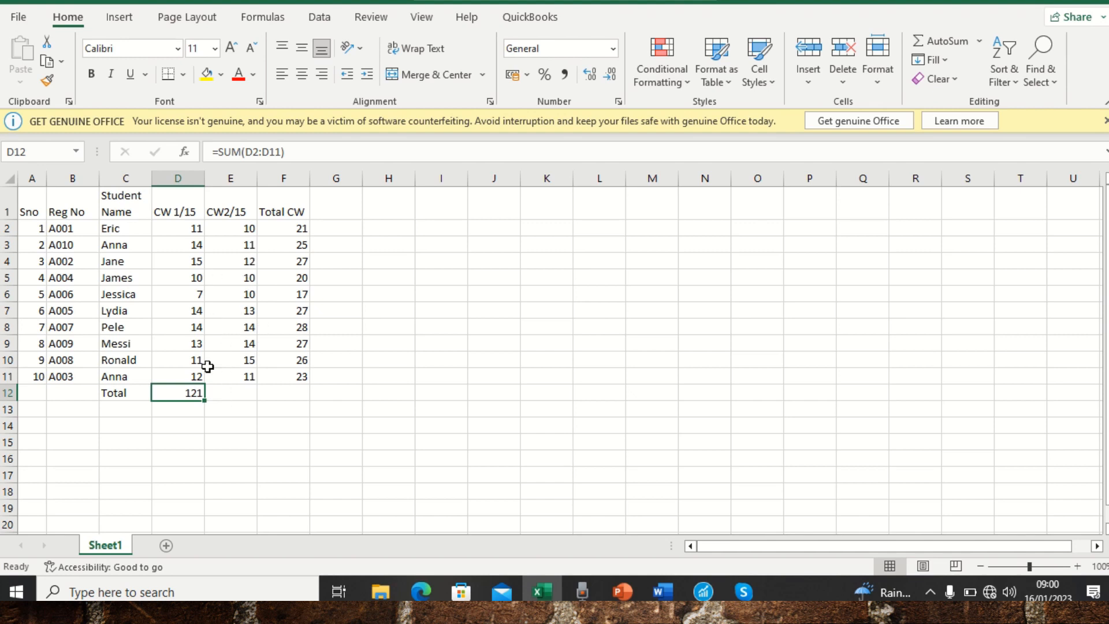
Fill the Total formula from D12 across to F12 for the CW2/15 and Total CW columns
left_click(186, 406)
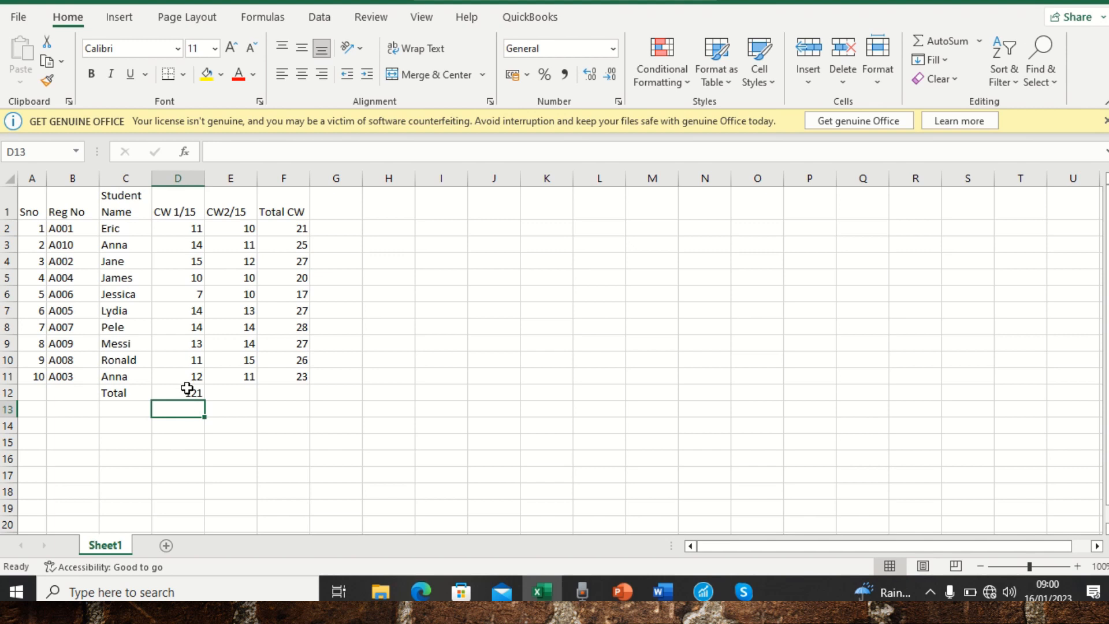
left_click(185, 392)
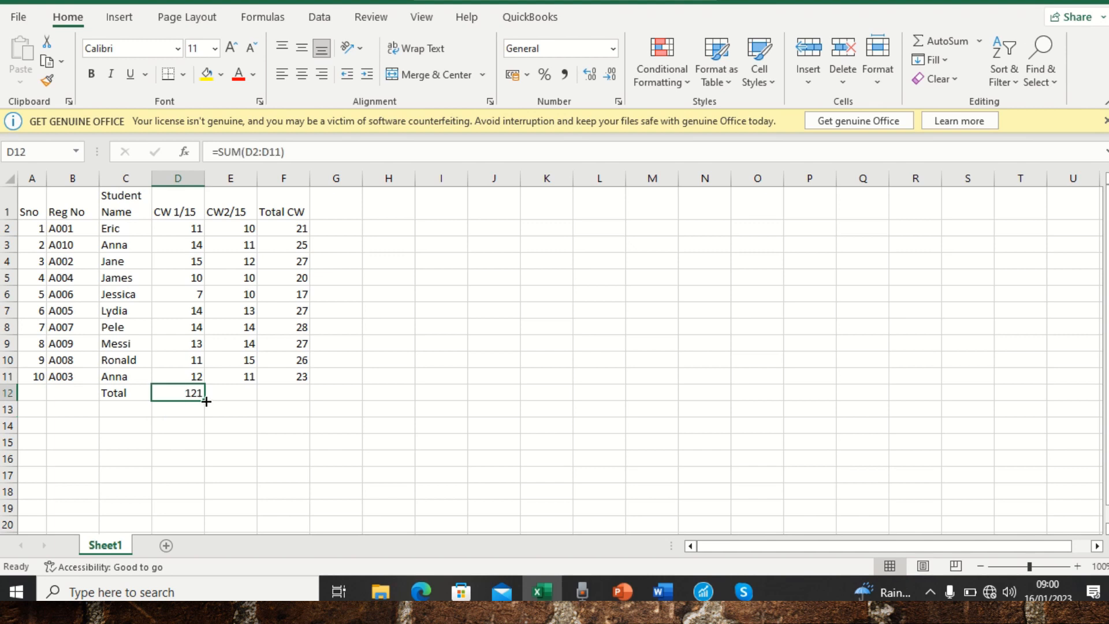
left_click_drag(206, 400, 304, 389)
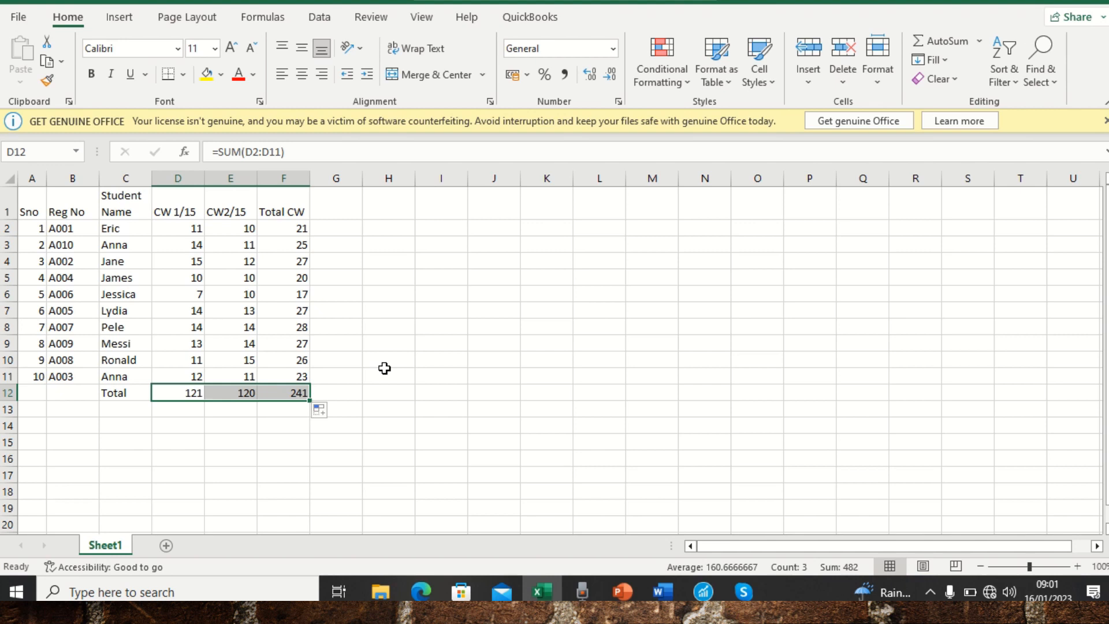
Label the row below Total by entering Average in cell C13
left_click(170, 414)
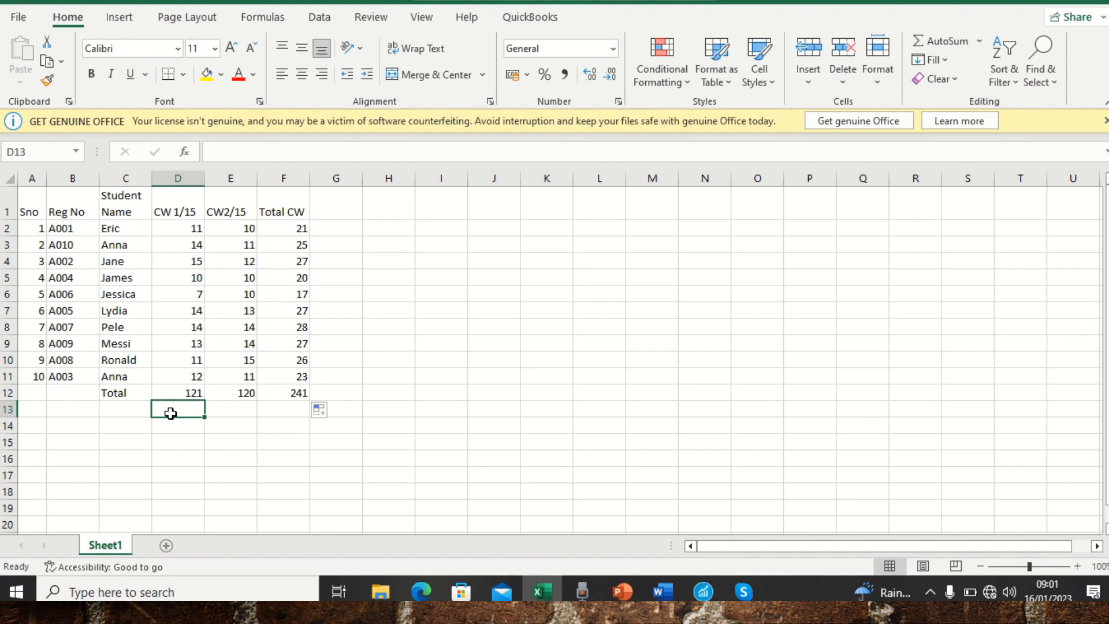
left_click(123, 410)
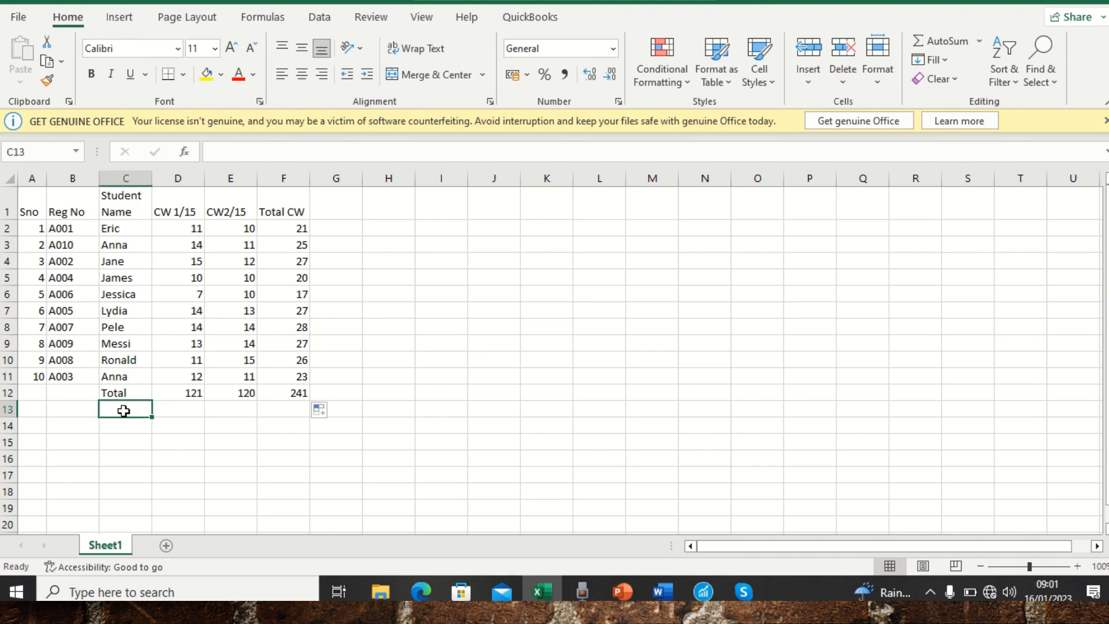
type("Average")
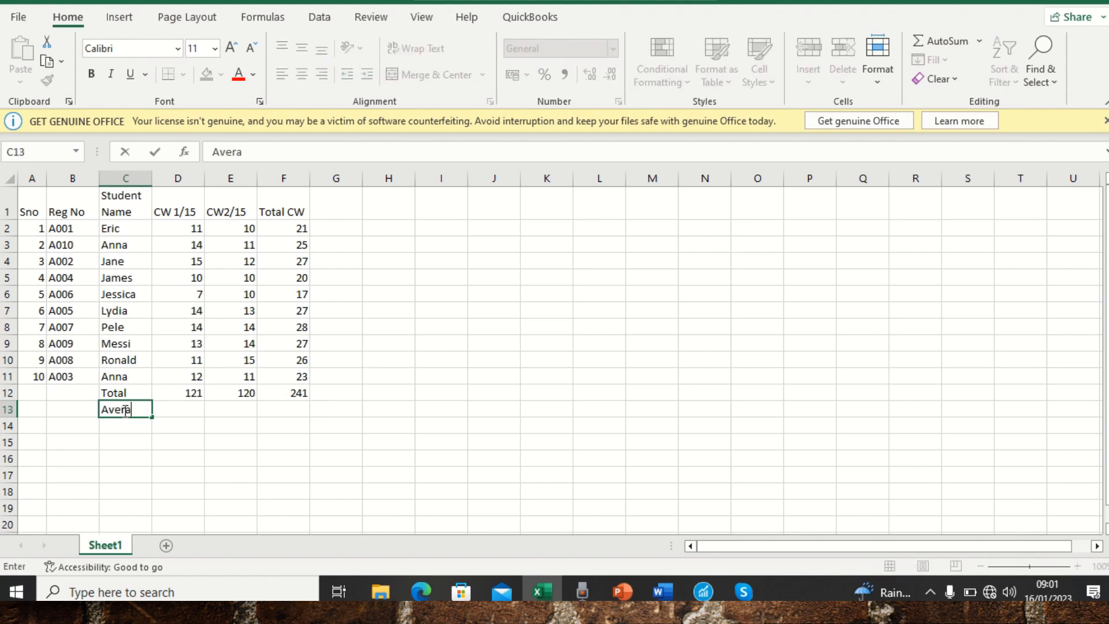
Calculate the average of the CW 1/15 marks in cell D13 with the formula =AVERAGE(D2:D11)
left_click(182, 409)
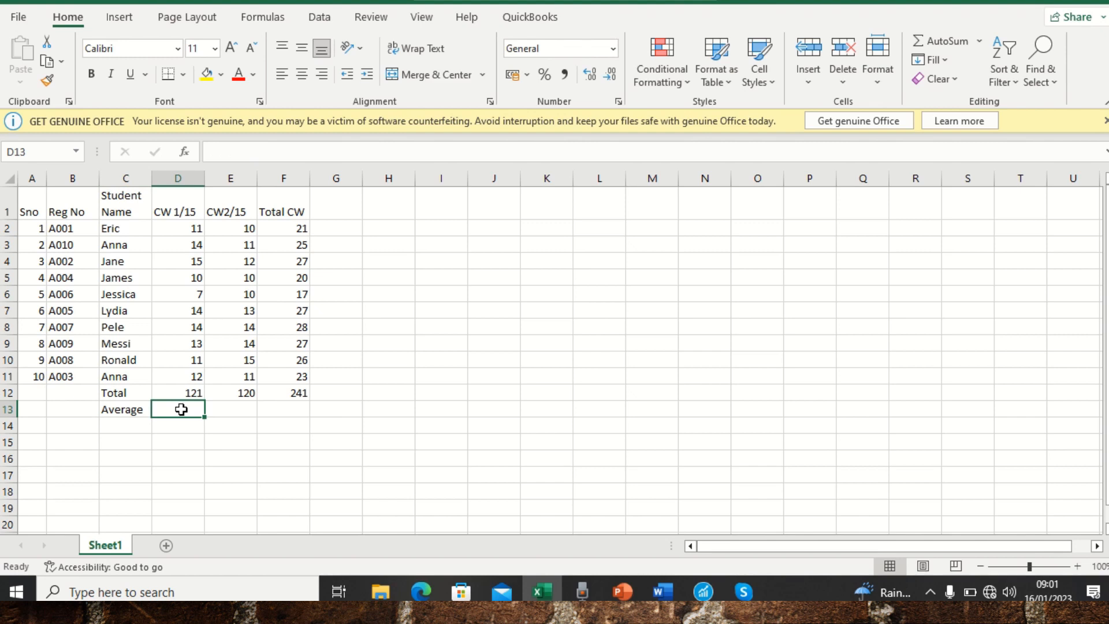
type("=")
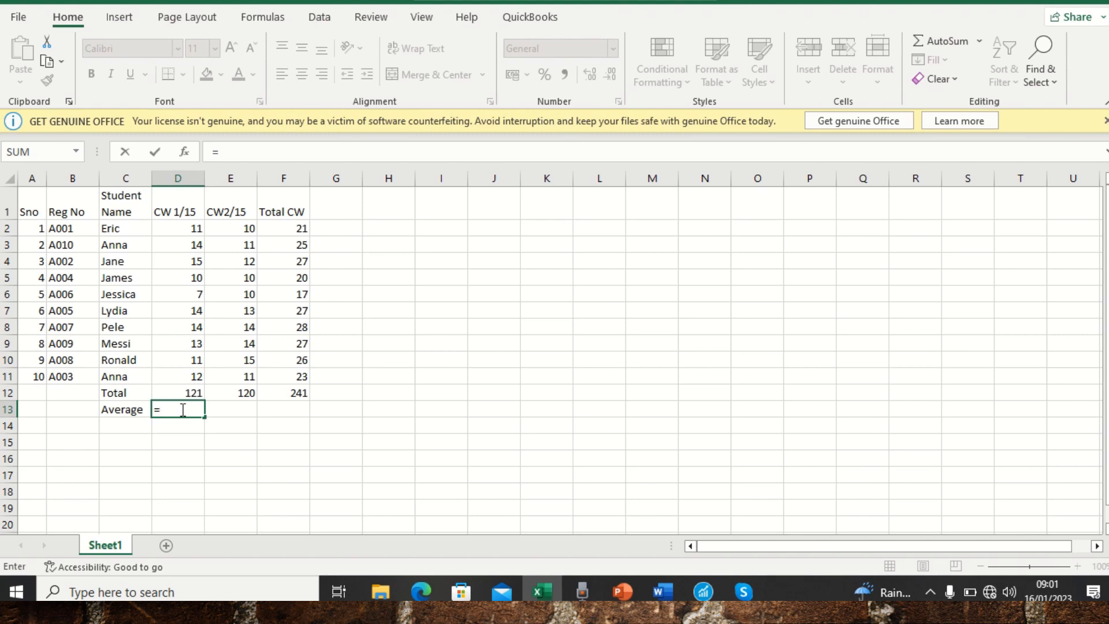
type("Ave")
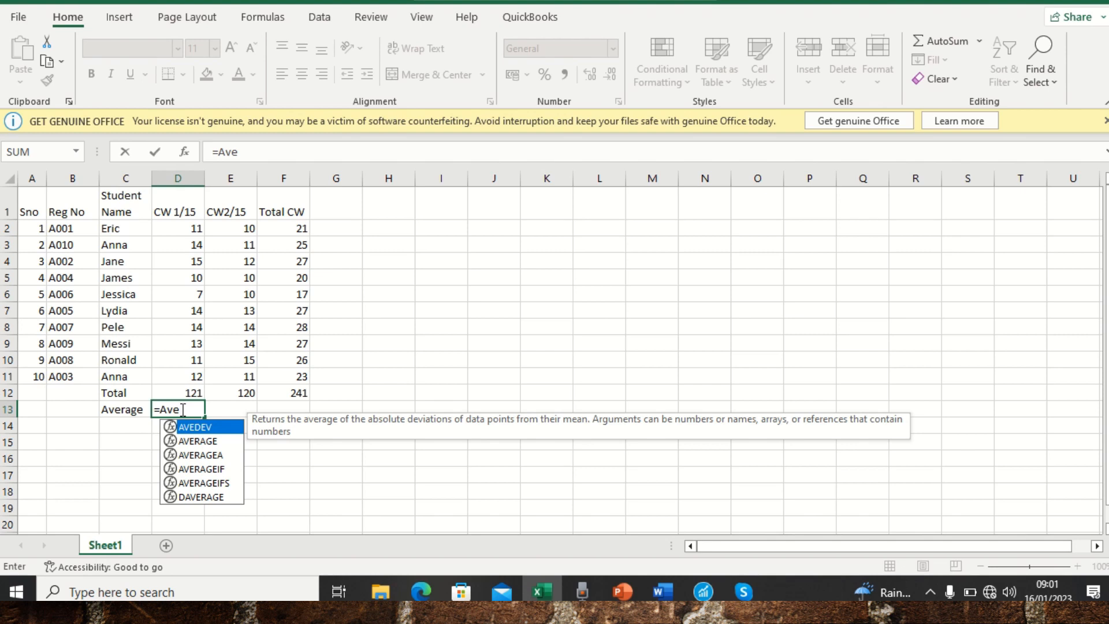
type("ra")
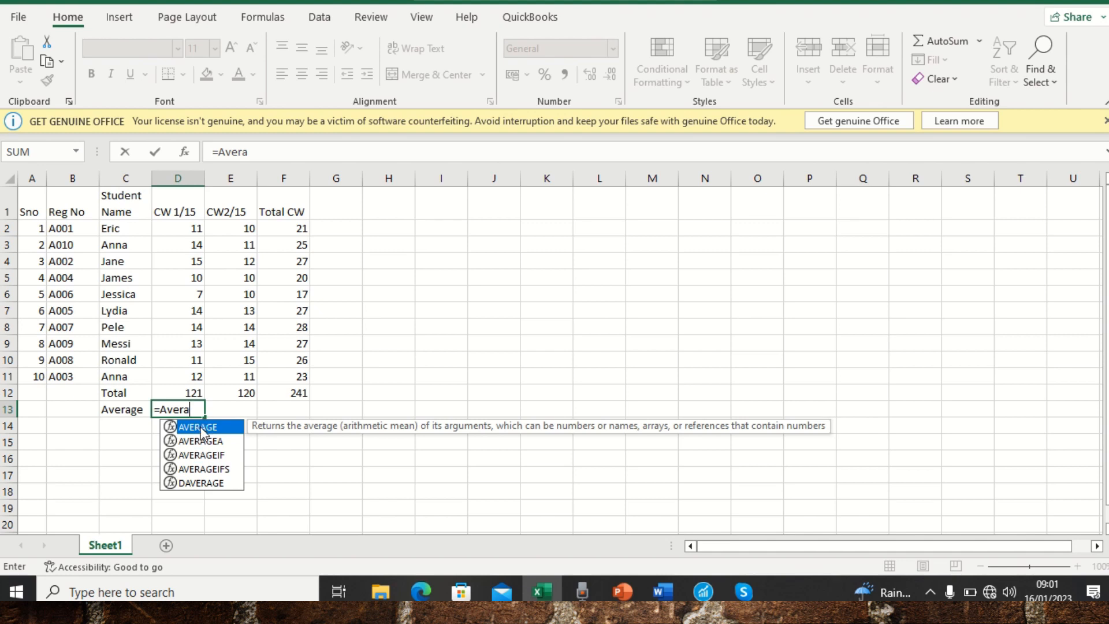
double_click(200, 428)
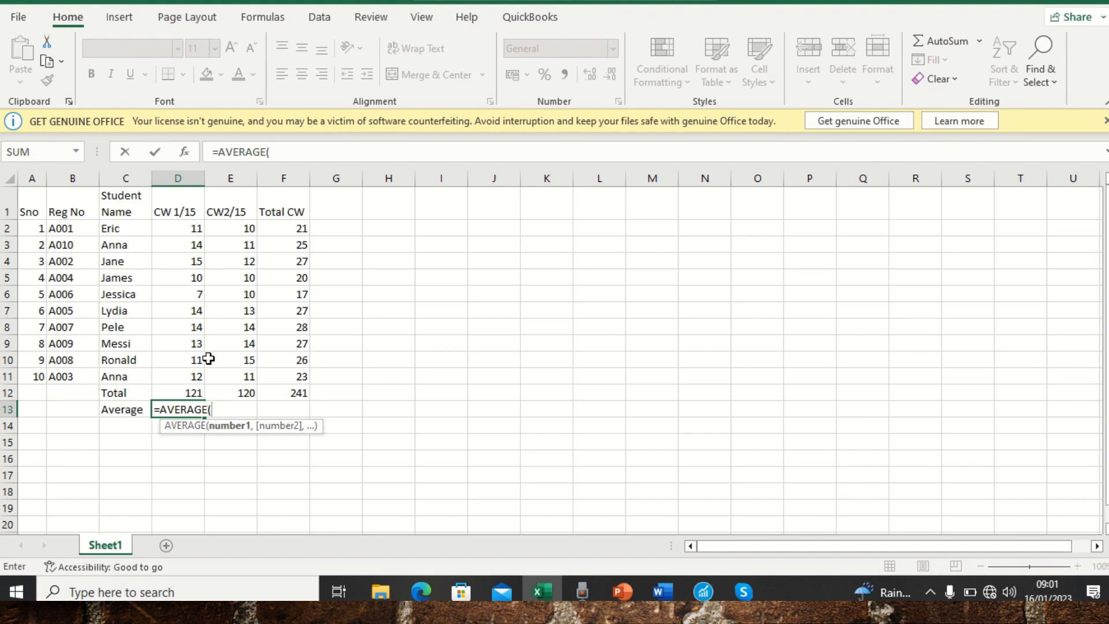
left_click(178, 231)
left_click_drag(178, 233, 180, 373)
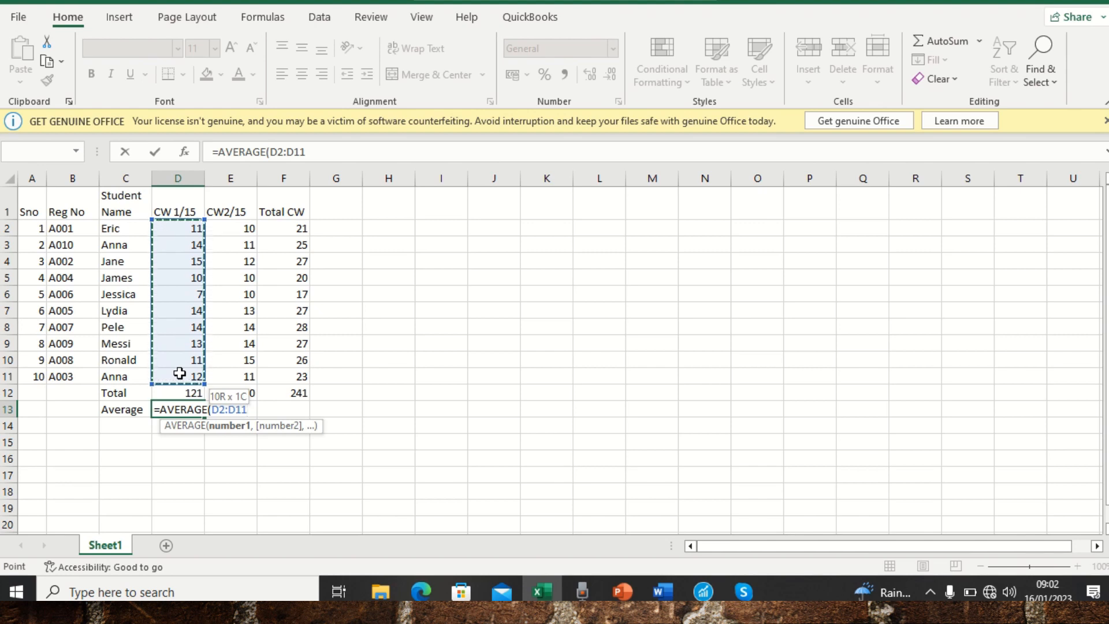
left_click_drag(179, 373, 180, 373)
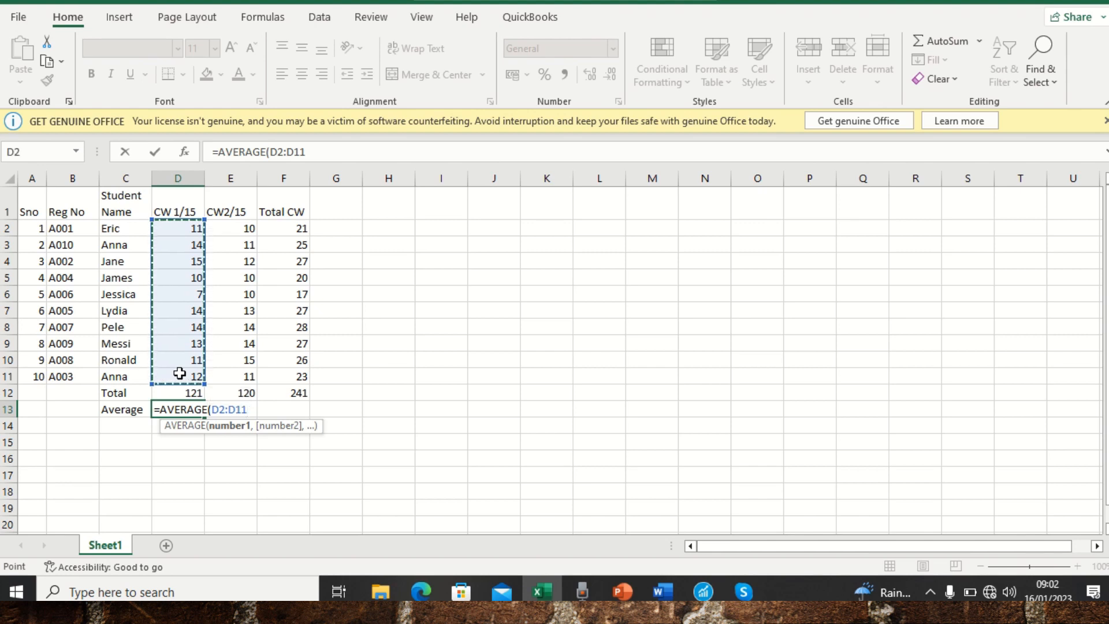
type(")")
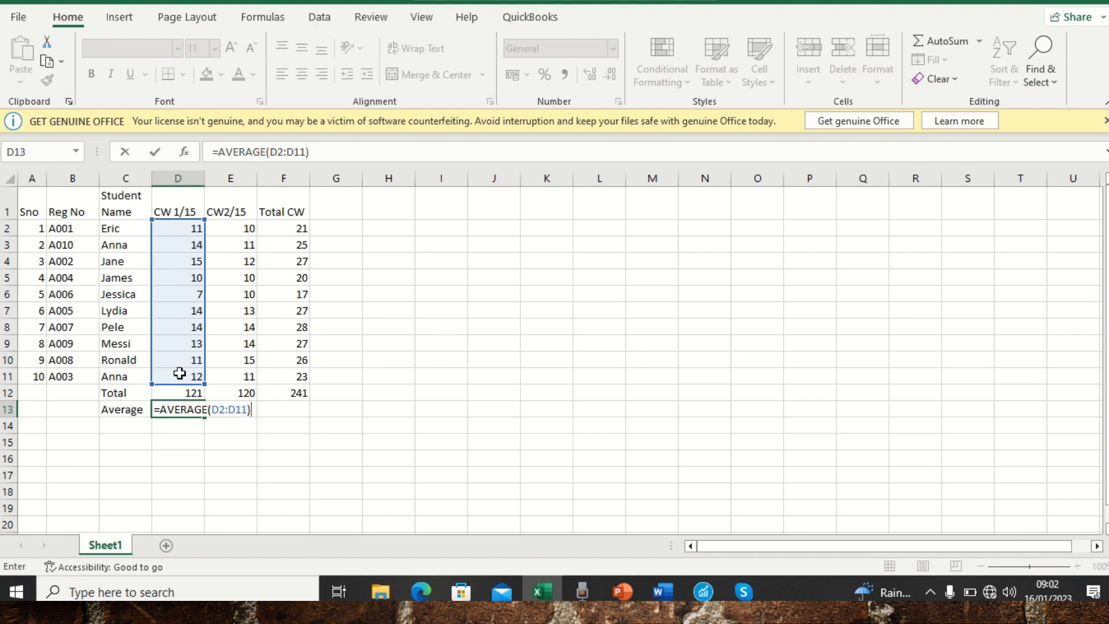
key("Return")
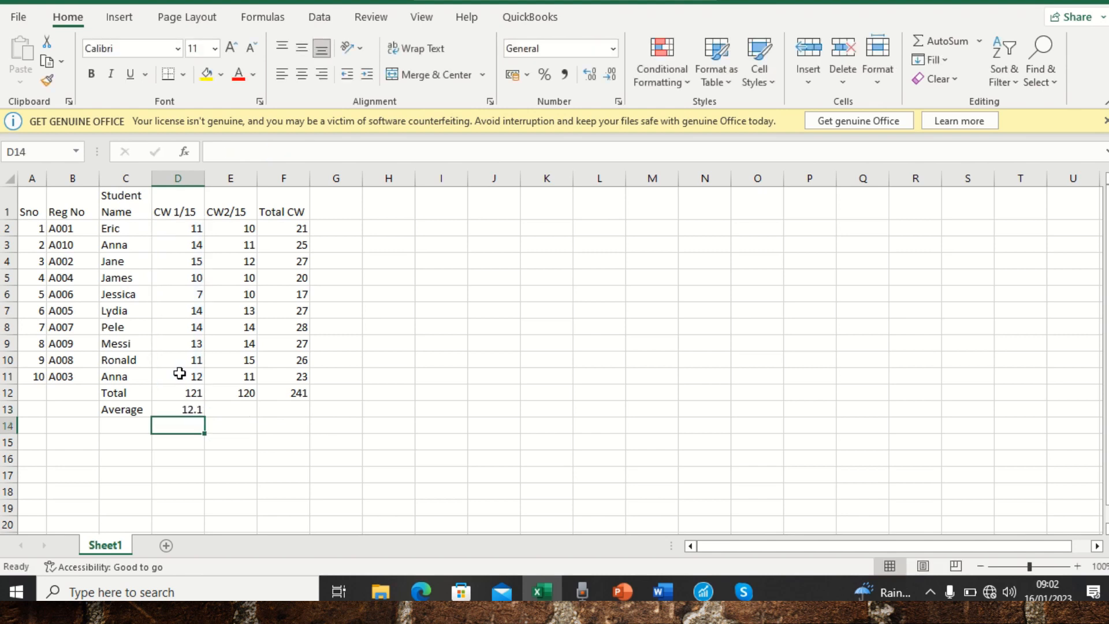
Fill the Average formula from D13 across to F13 and select F13 to check its formula
left_click(183, 408)
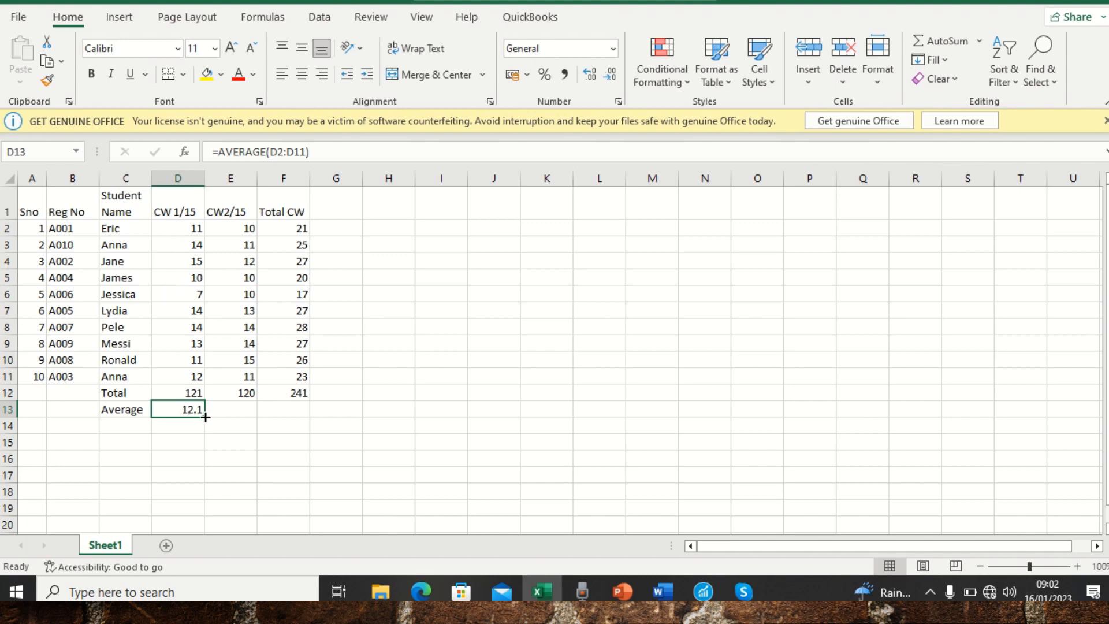
left_click_drag(205, 417, 307, 406)
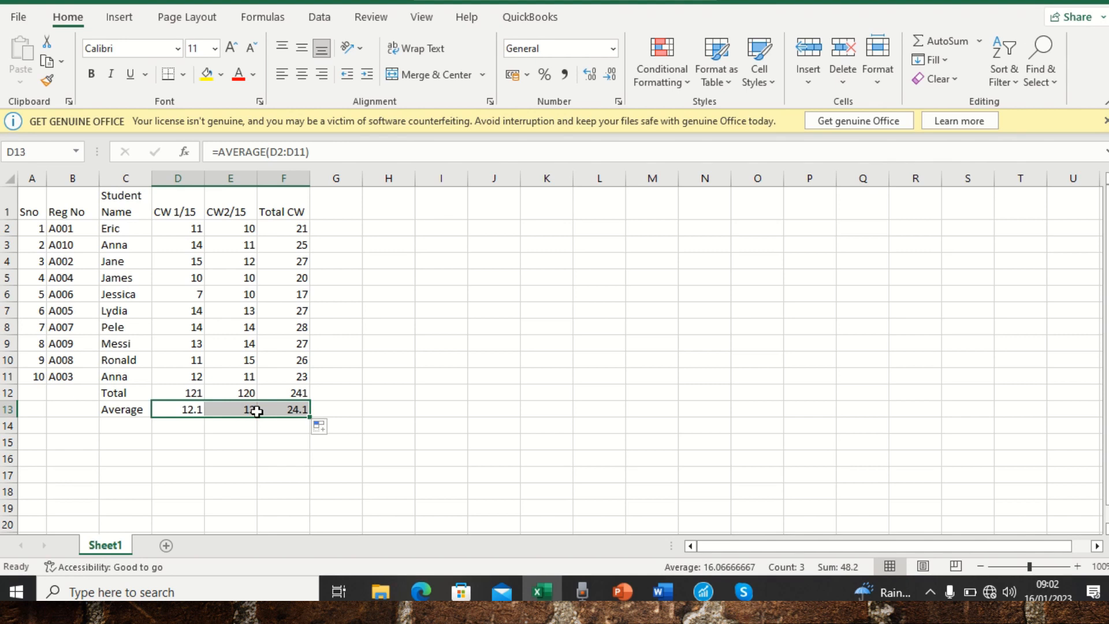
left_click(295, 411)
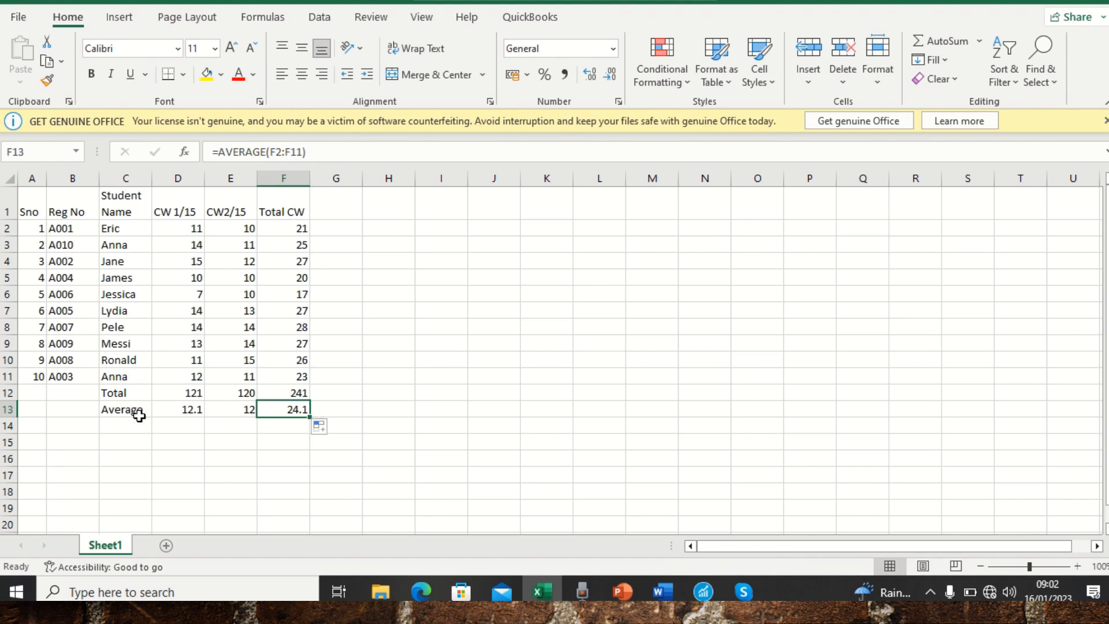
Label cell C14 as Min and find the lowest CW 1/15 mark in D14 with the formula =MIN(D2:D11)
left_click(115, 427)
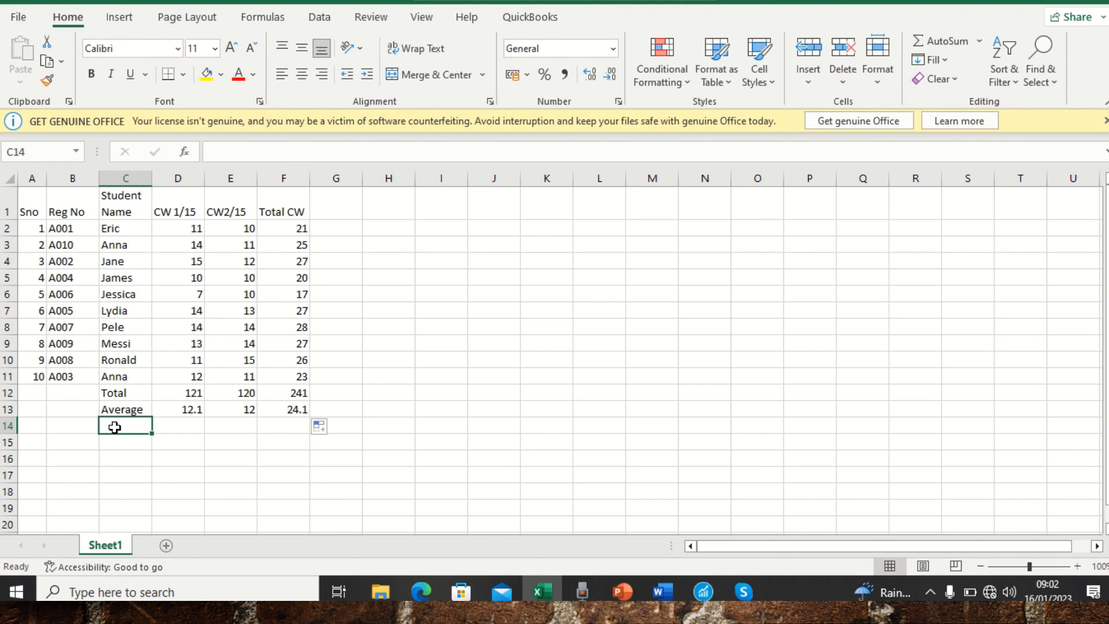
type("Min")
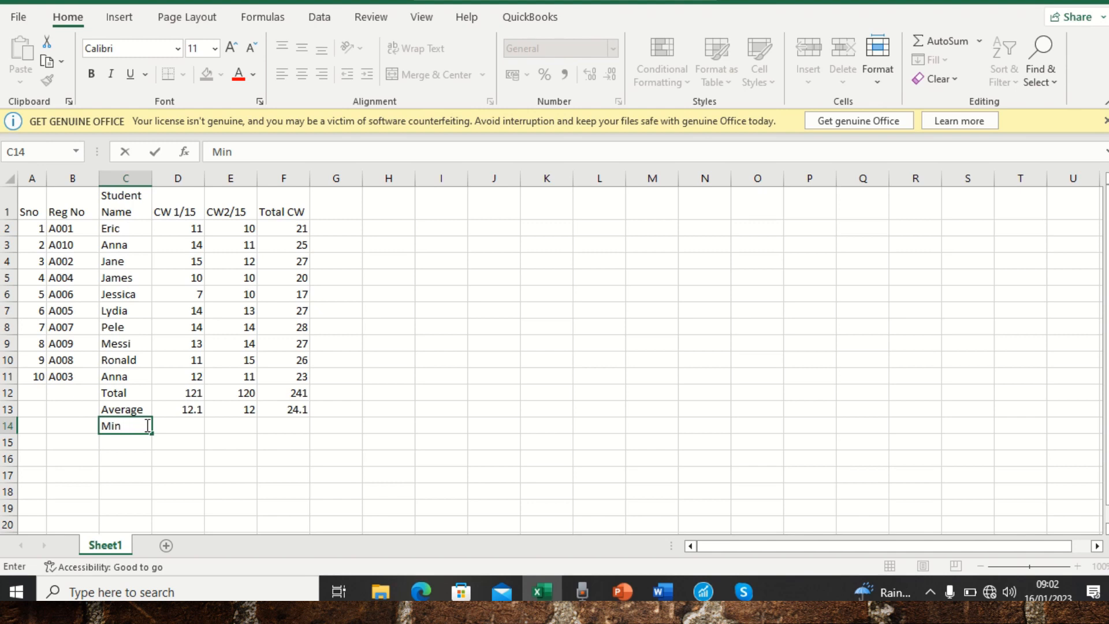
left_click(189, 424)
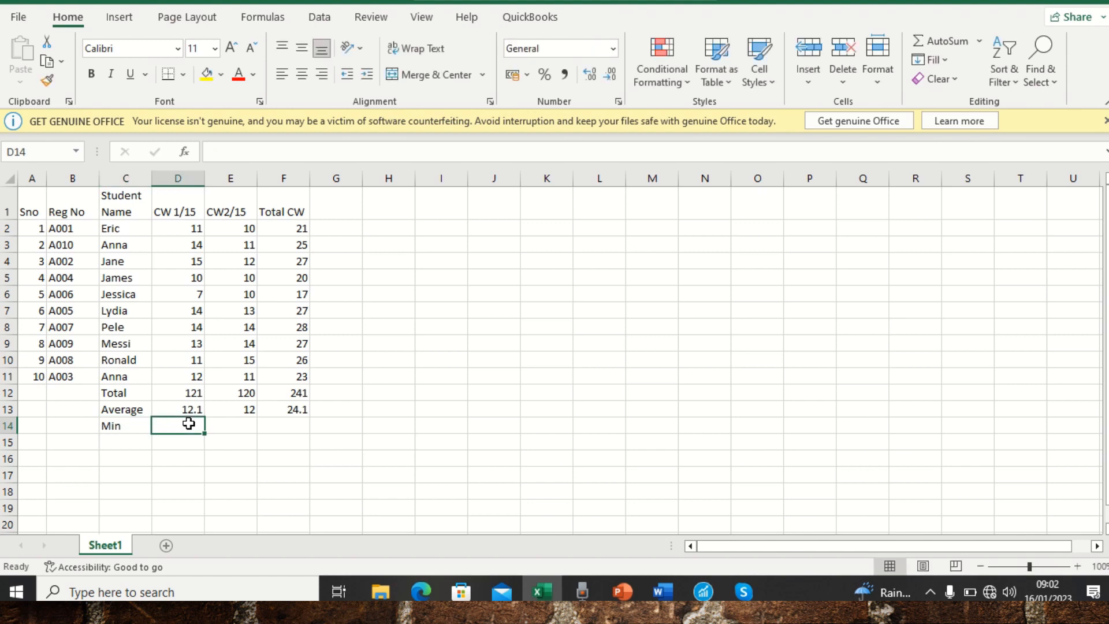
type("=")
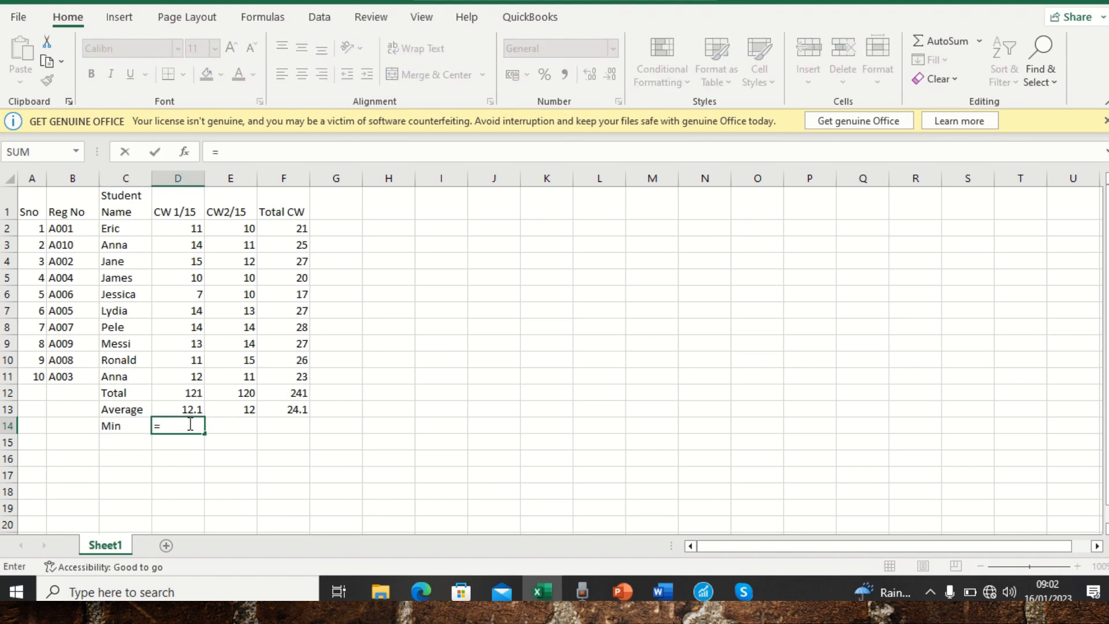
type("Min")
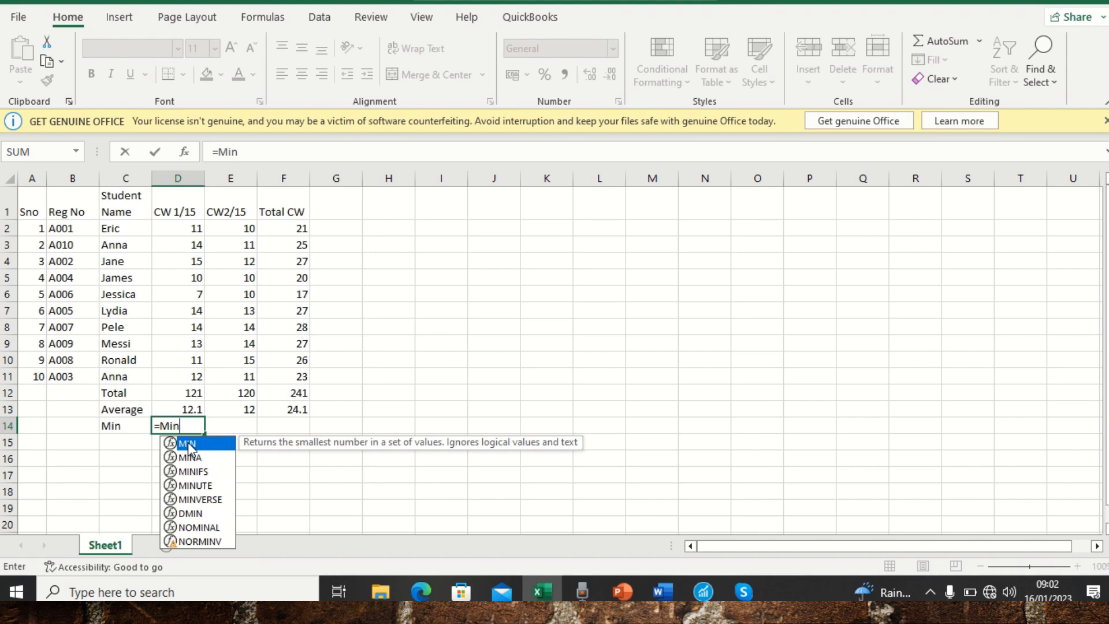
double_click(188, 442)
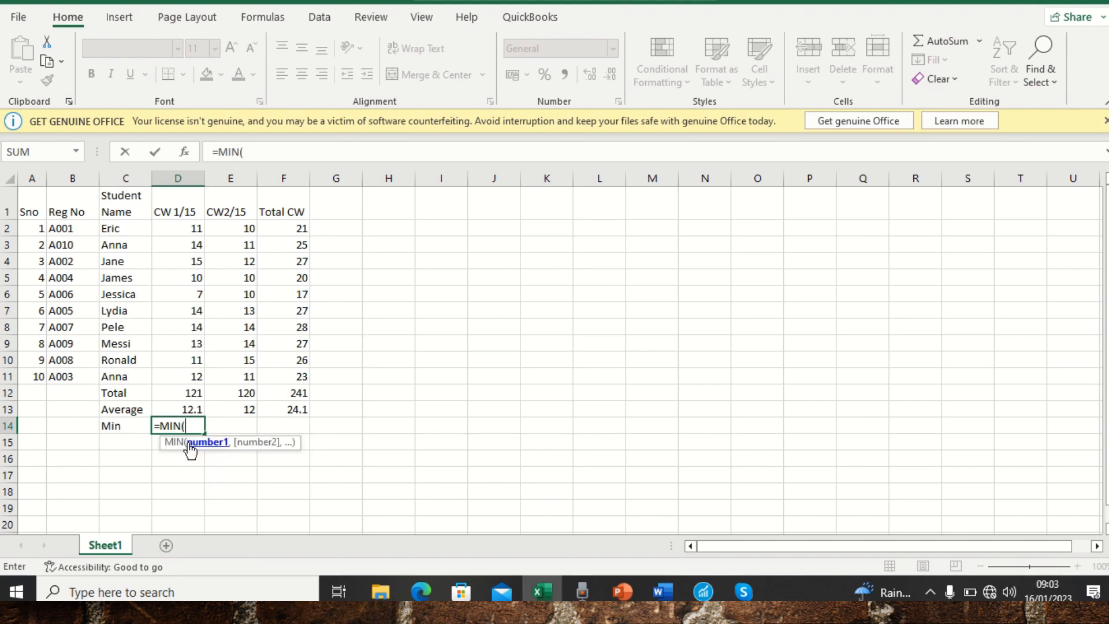
left_click(176, 230)
left_click_drag(174, 237, 176, 373)
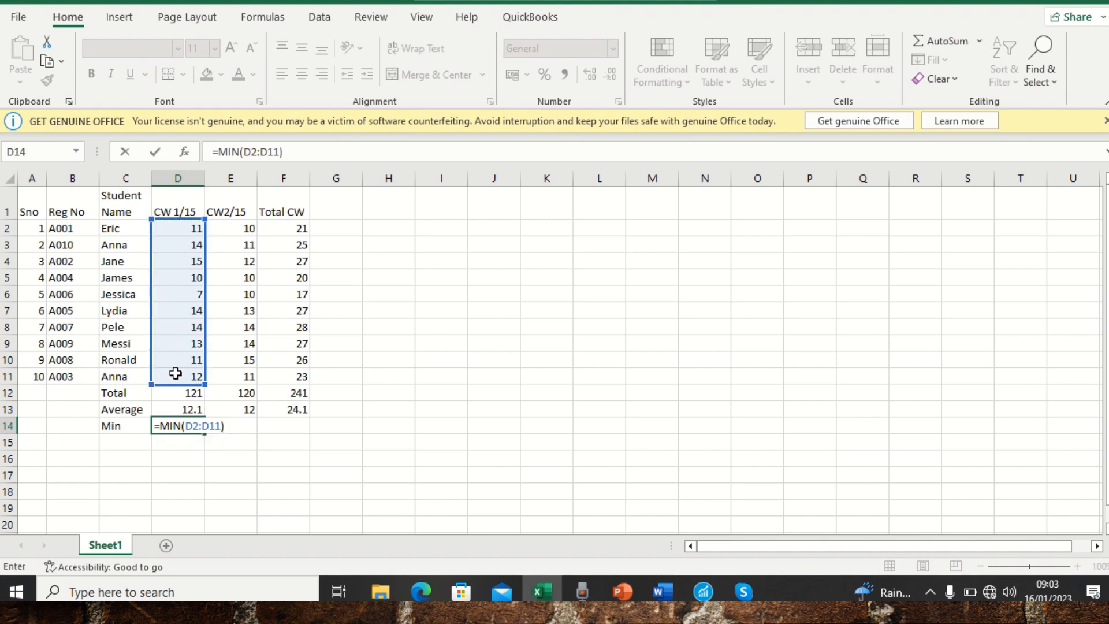
key("Return")
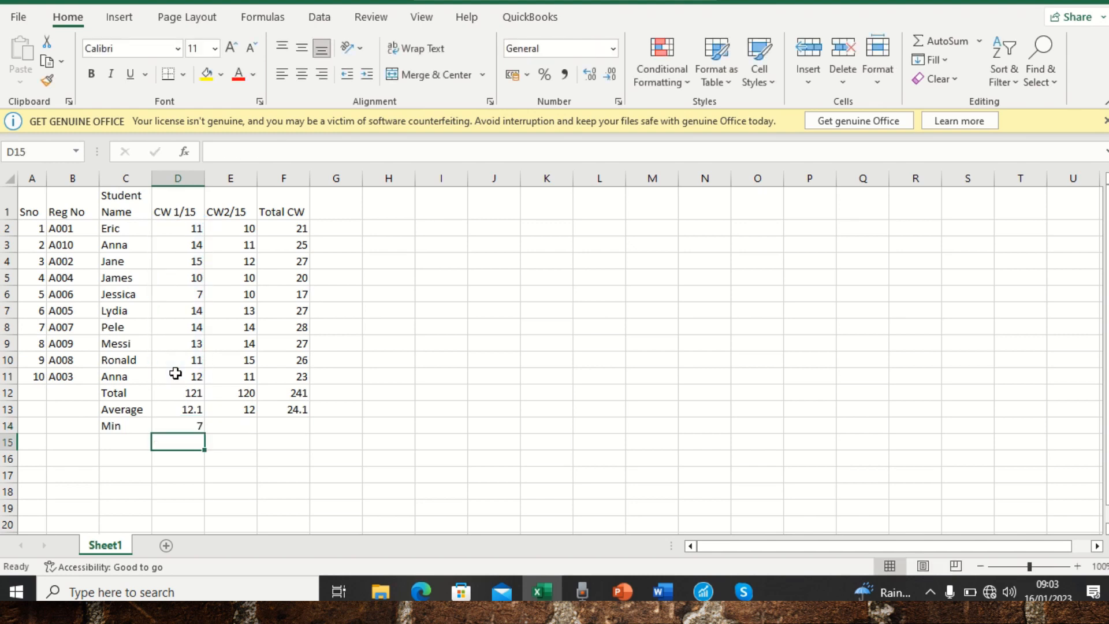
Fill the Min formula from D14 across to F14, and check the mark in D6 and the formula in E14
left_click(185, 428)
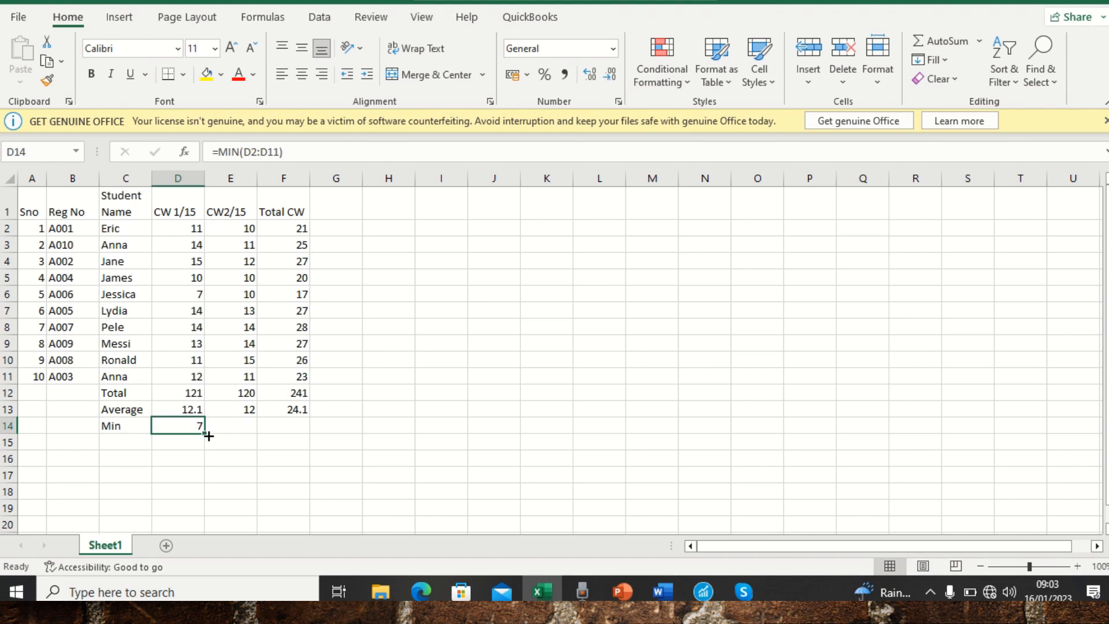
left_click_drag(207, 434, 292, 425)
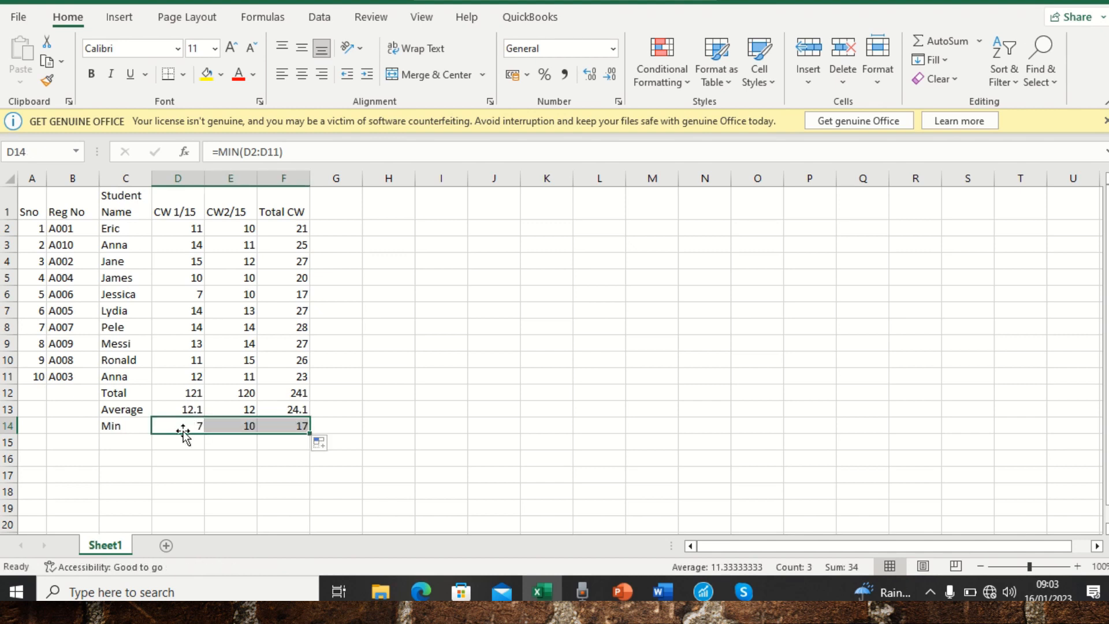
left_click(190, 295)
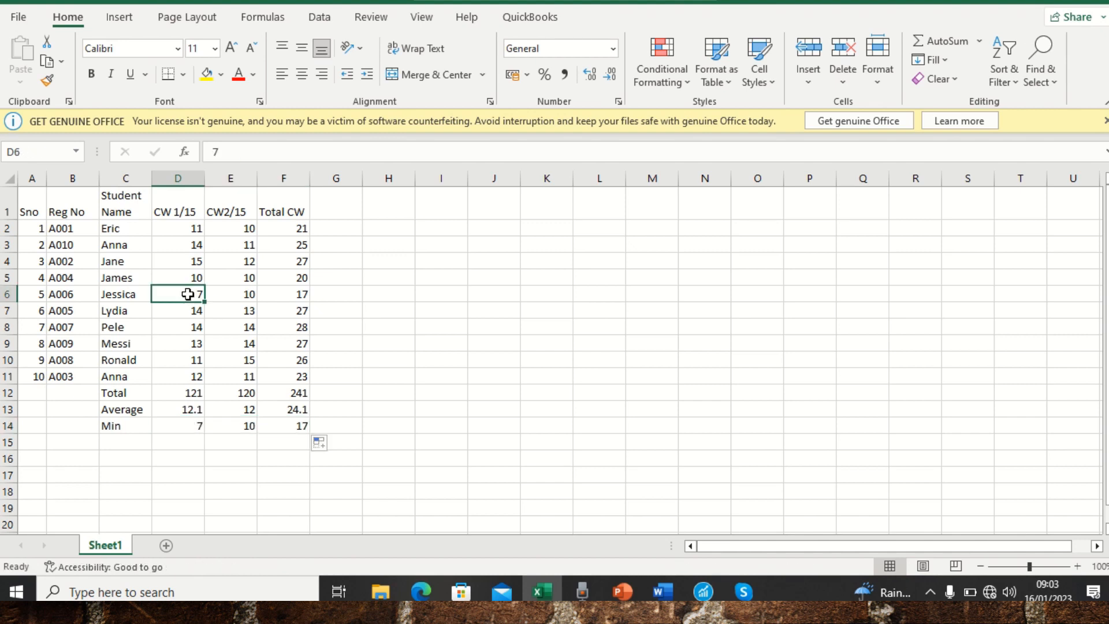
left_click(240, 427)
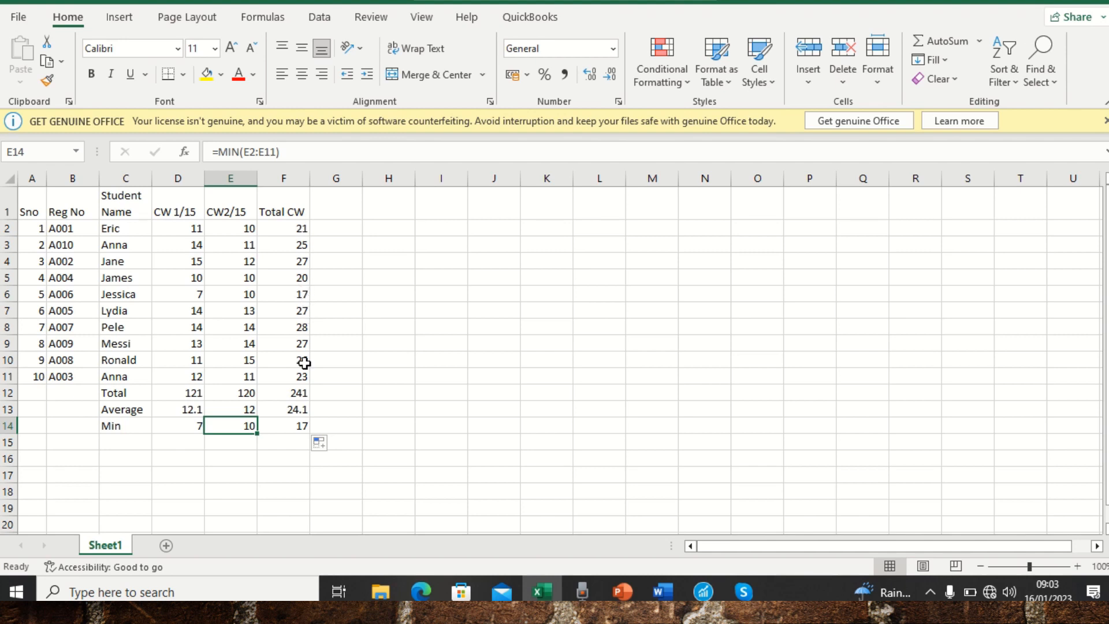
Label cell C15 as Max and find the highest CW 1/15 mark in D15 with the formula =MAX(D2:D11)
left_click(122, 444)
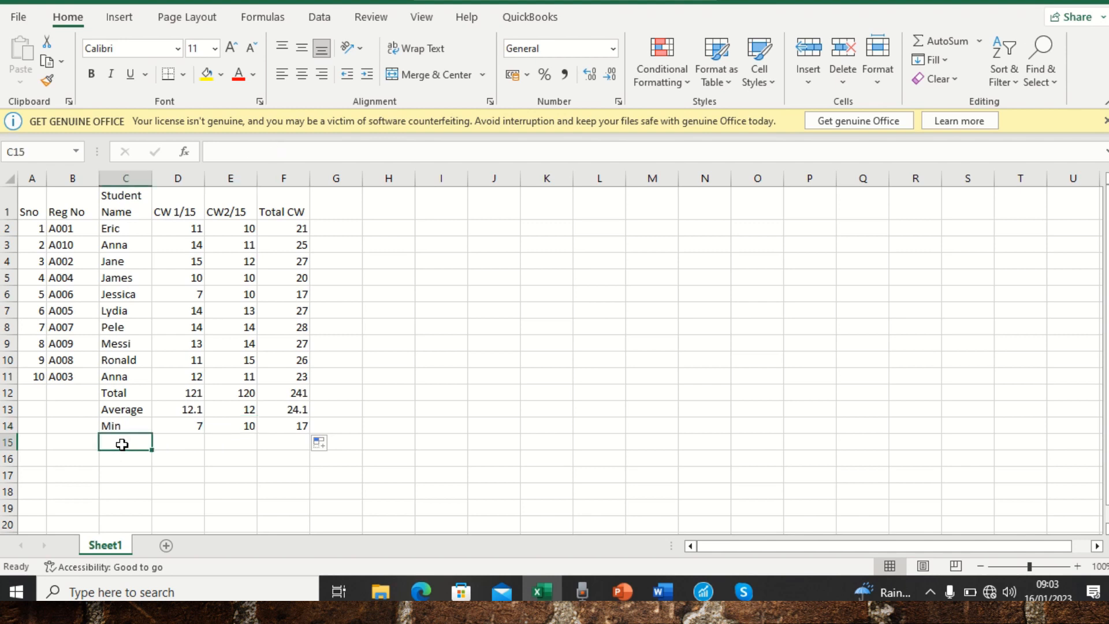
type("Max")
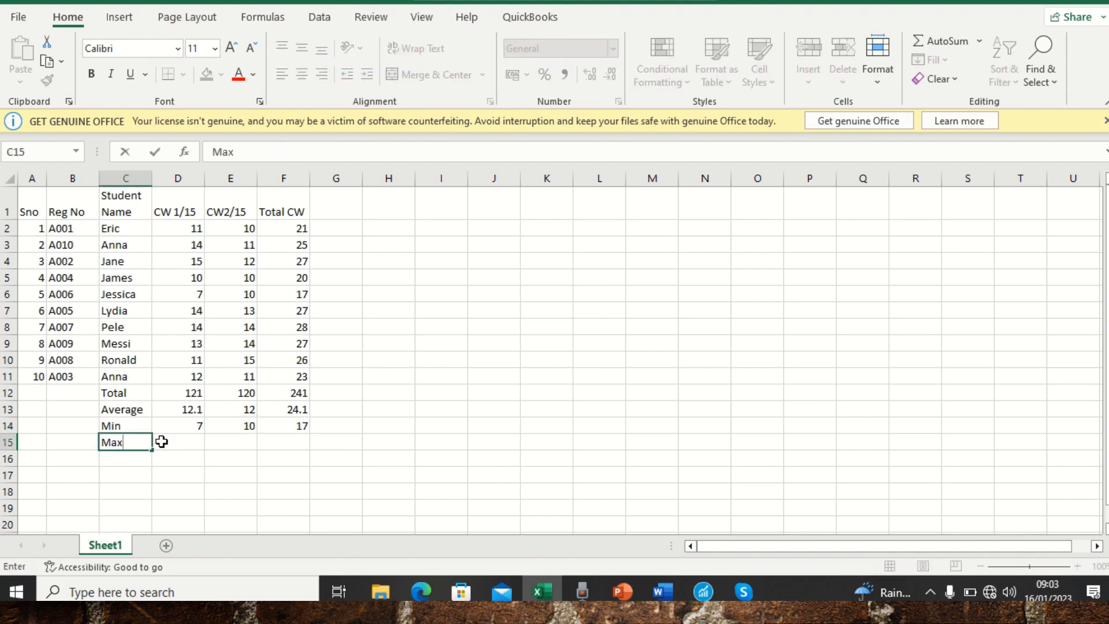
left_click(179, 441)
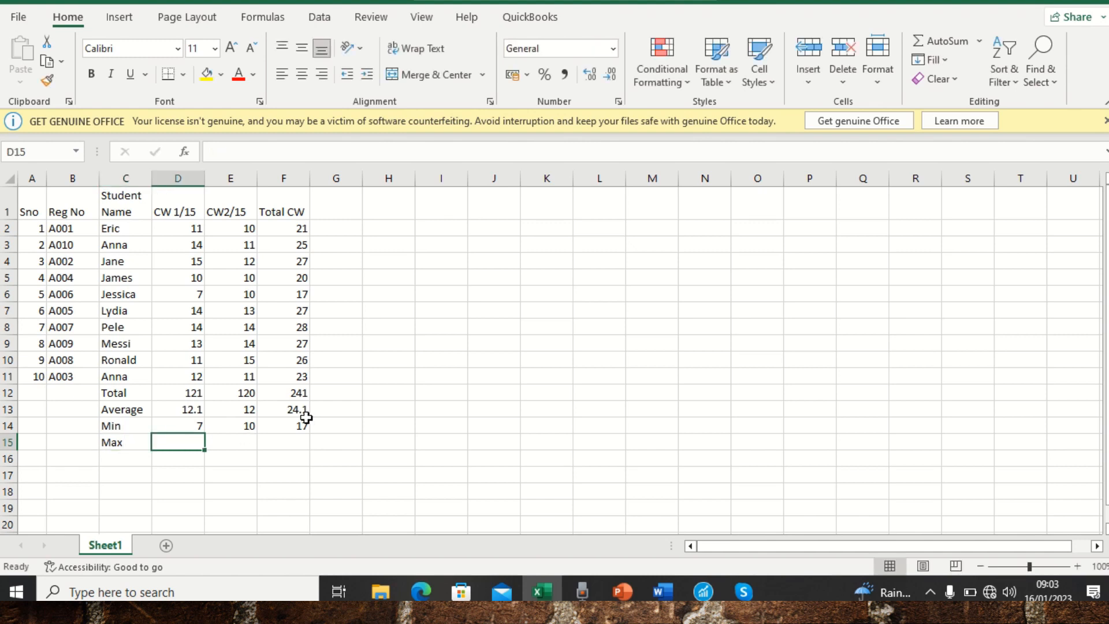
type("=")
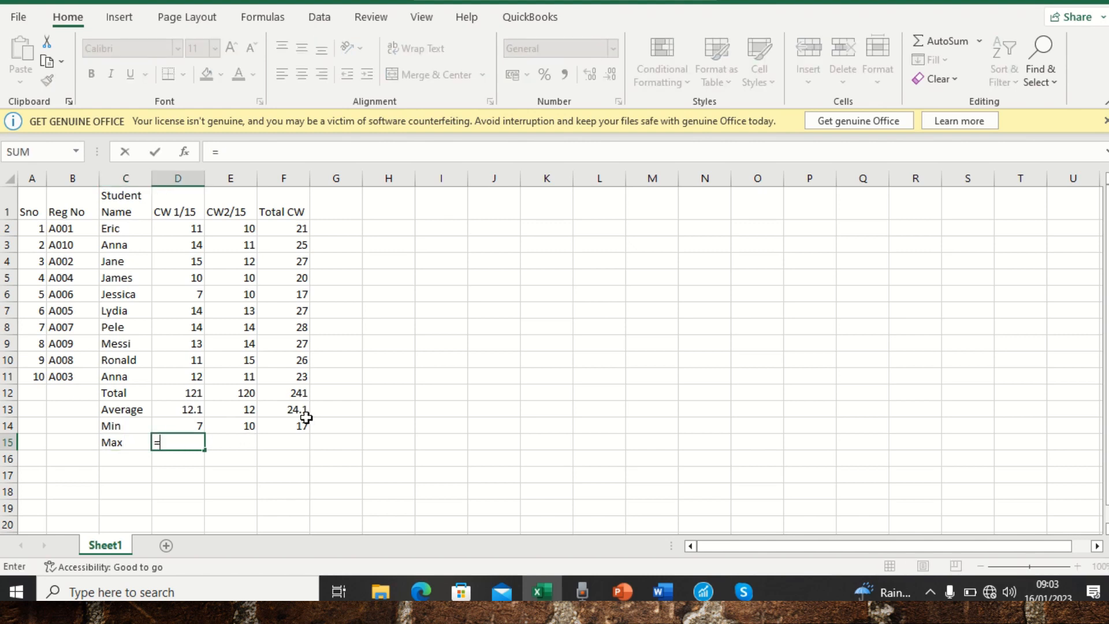
type("max")
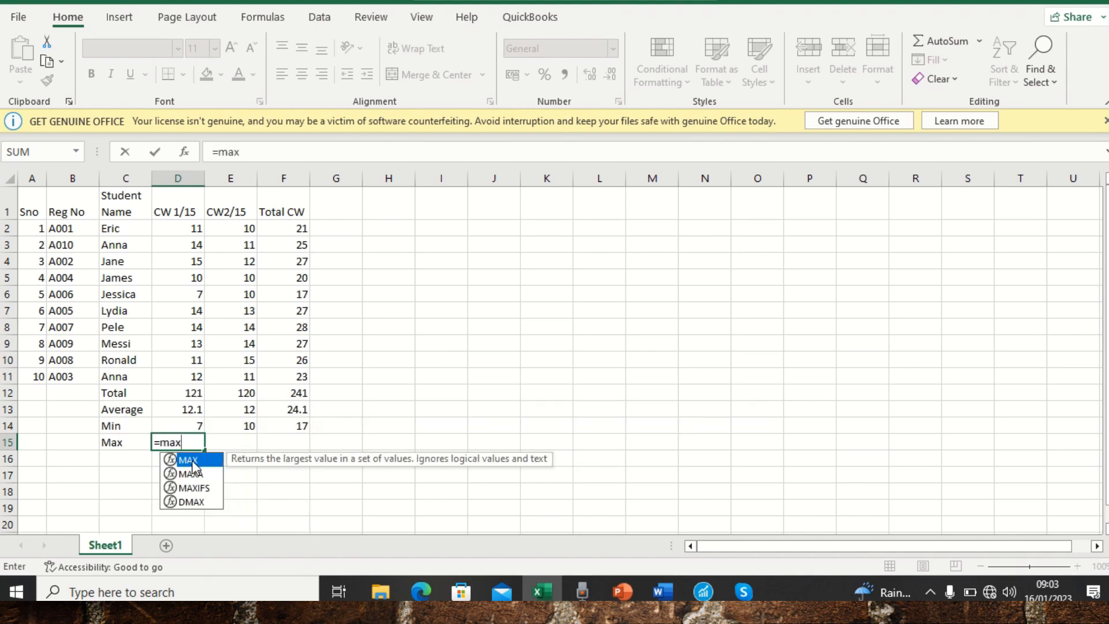
double_click(190, 461)
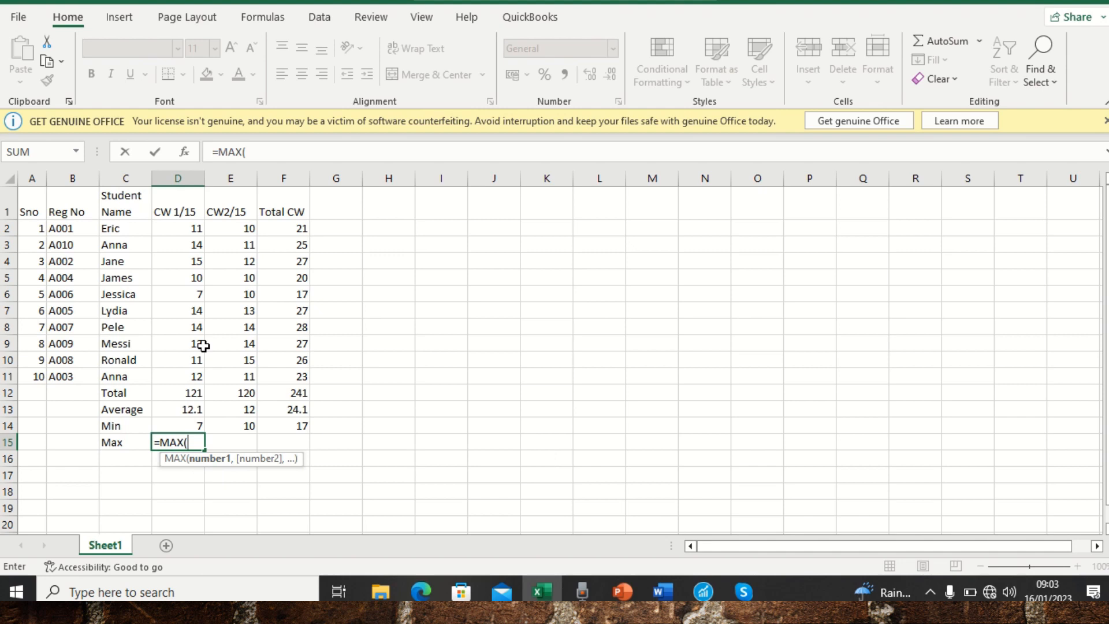
left_click(178, 225)
left_click_drag(178, 226, 180, 368)
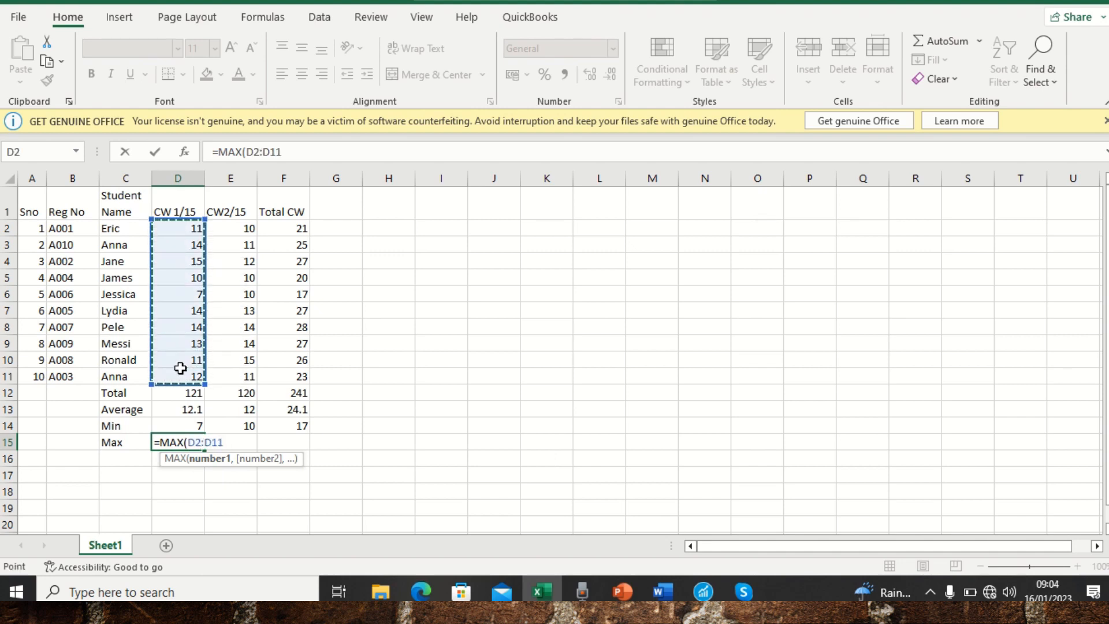
type(")")
key("Return")
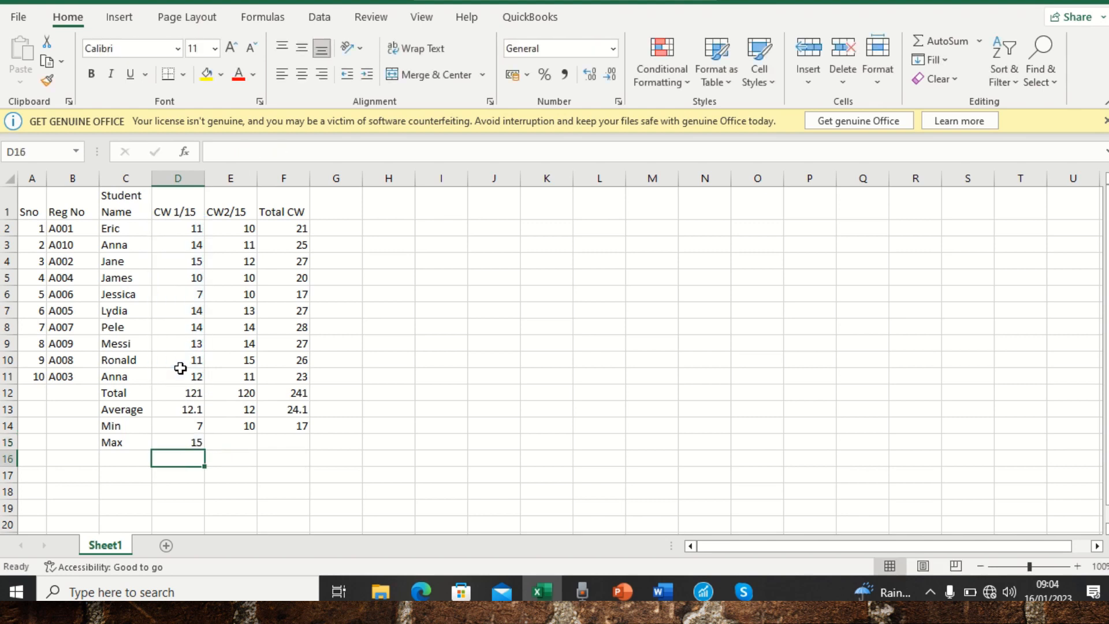
Fill the Max formula from D15 across to F15
left_click(182, 444)
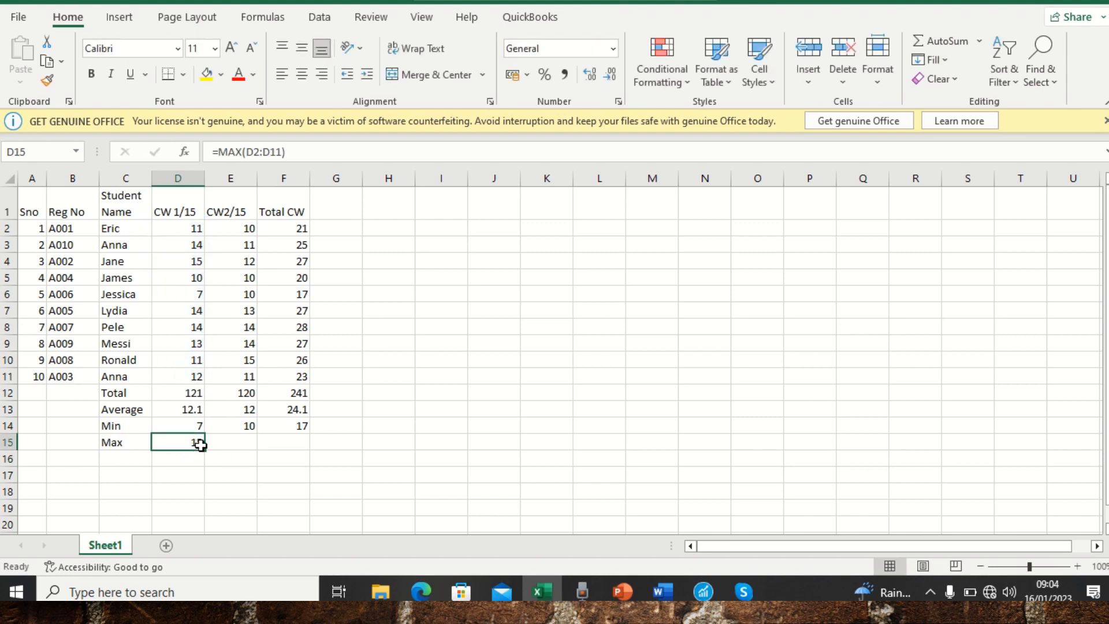
left_click_drag(205, 452, 293, 442)
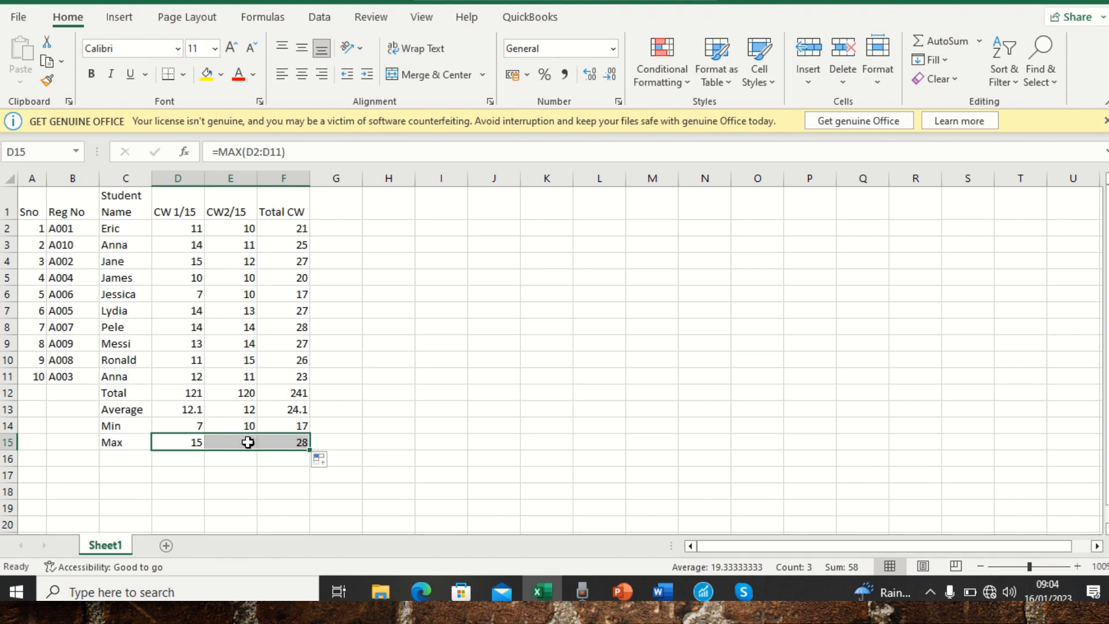
Check the Max formulas in D15 to F15, compare them with the Min formula in F14, and inspect the total in F8
left_click(193, 439)
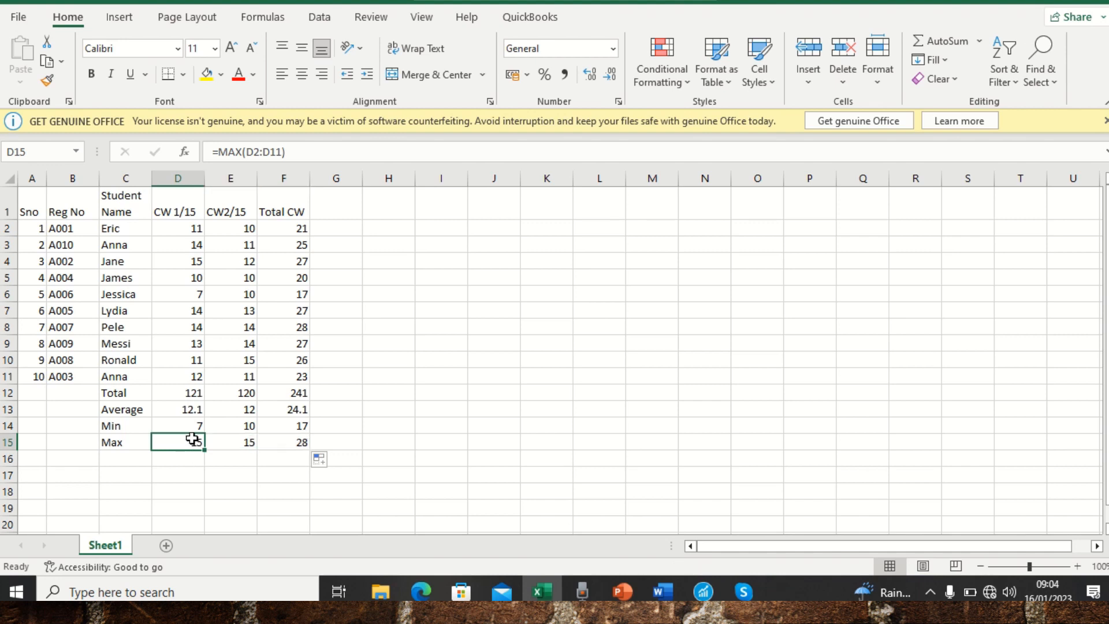
left_click(287, 441)
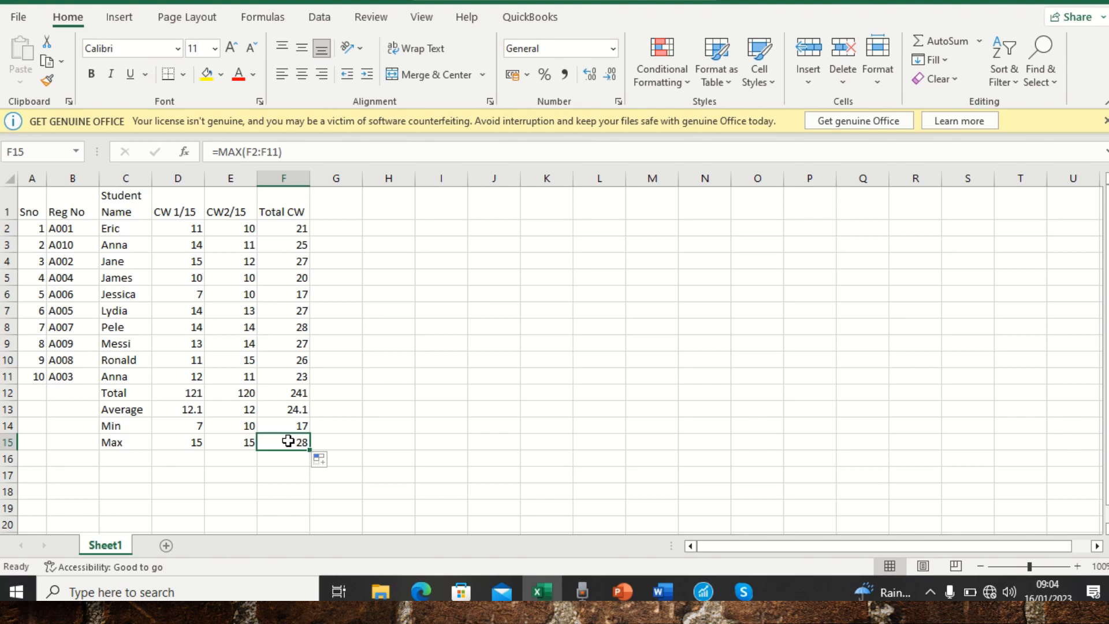
left_click(298, 425)
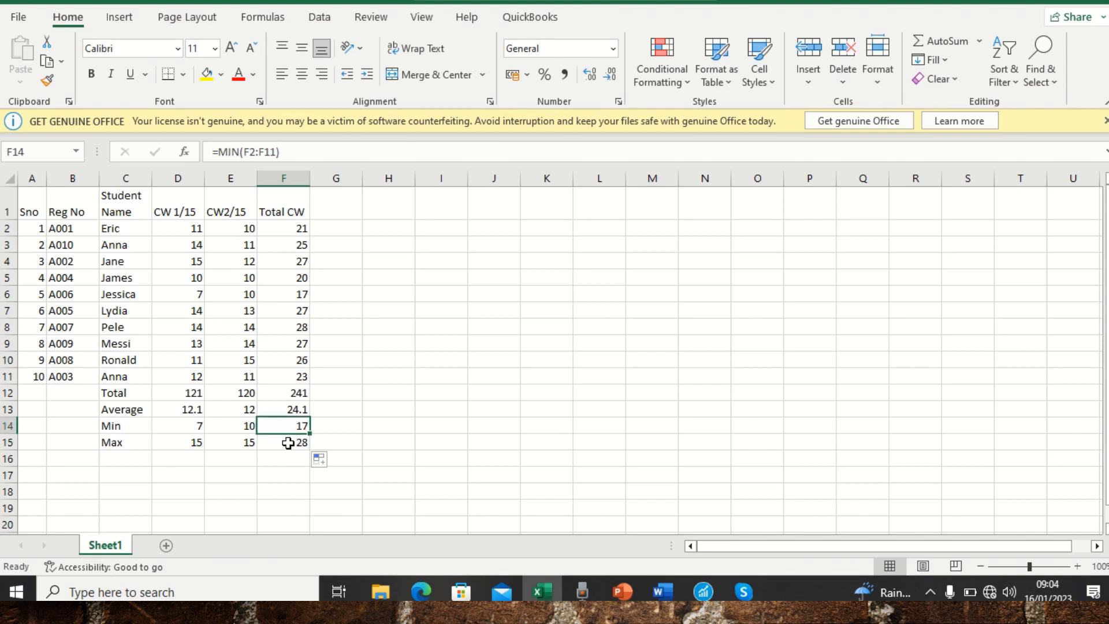
left_click(287, 442)
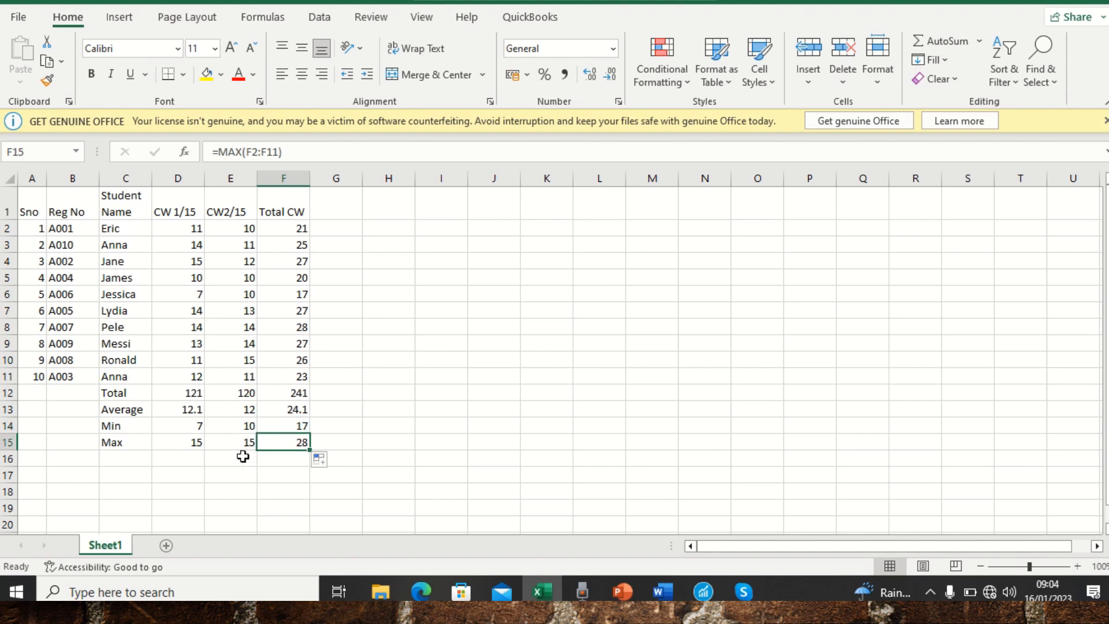
left_click(189, 440)
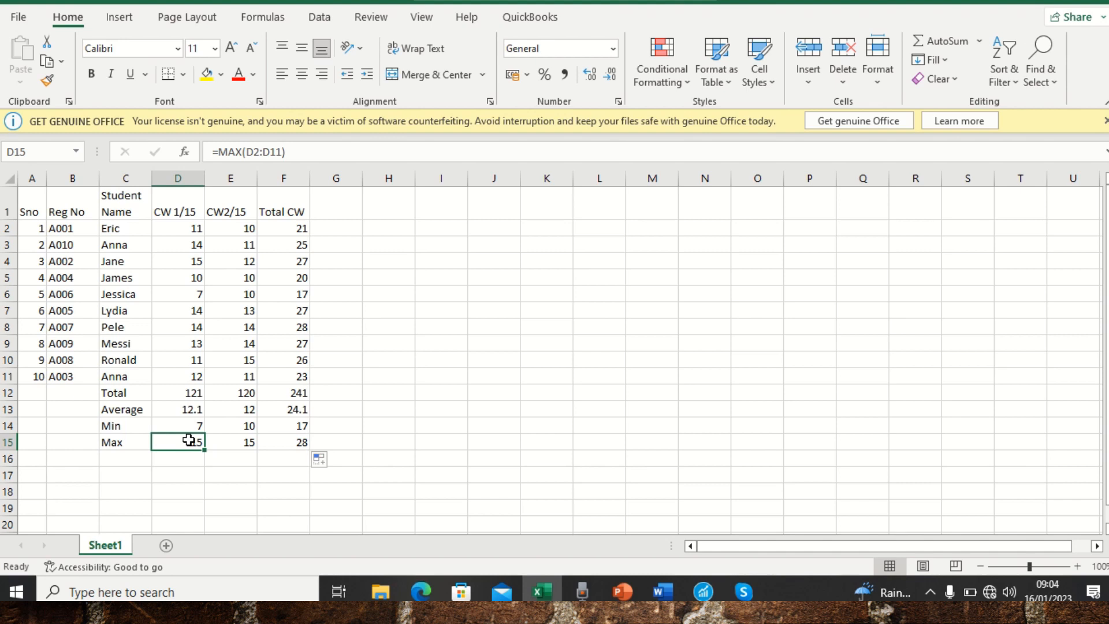
left_click(228, 442)
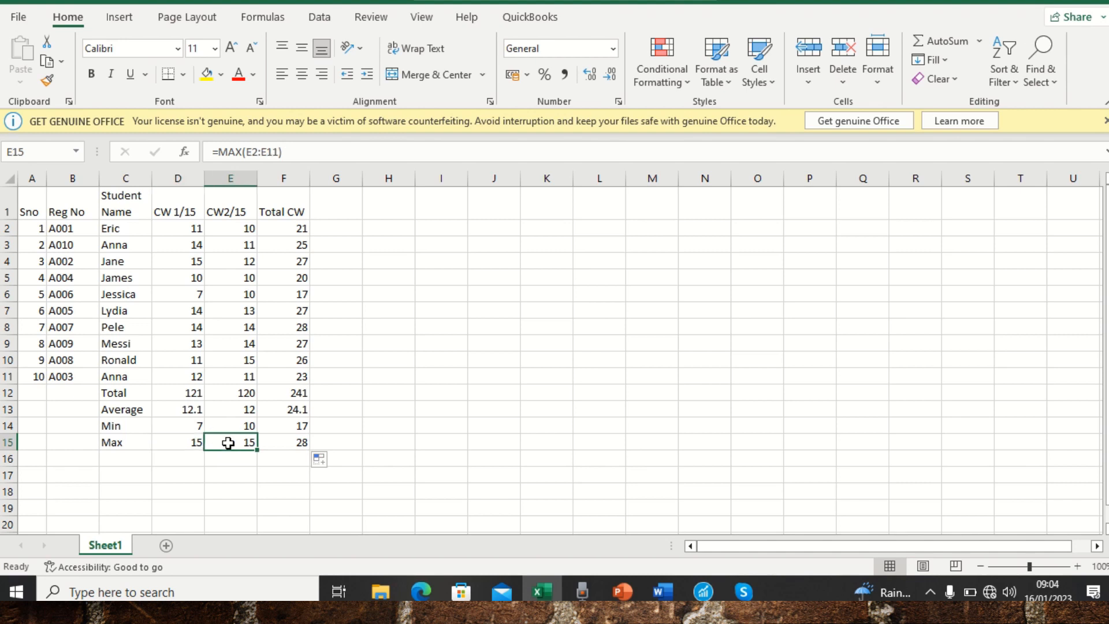
left_click(289, 445)
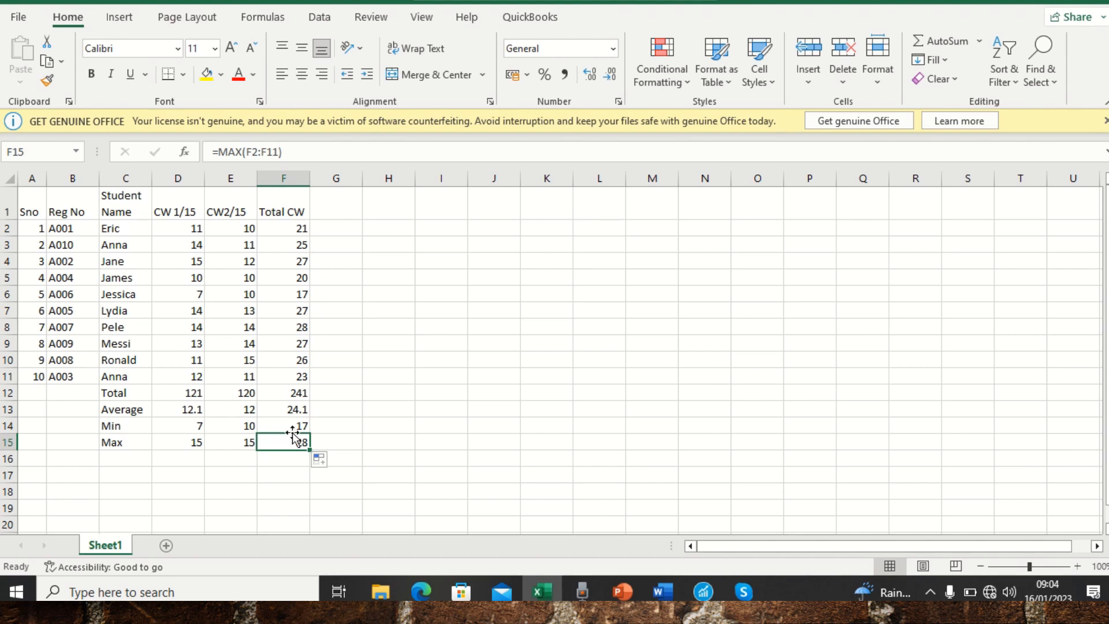
left_click(300, 327)
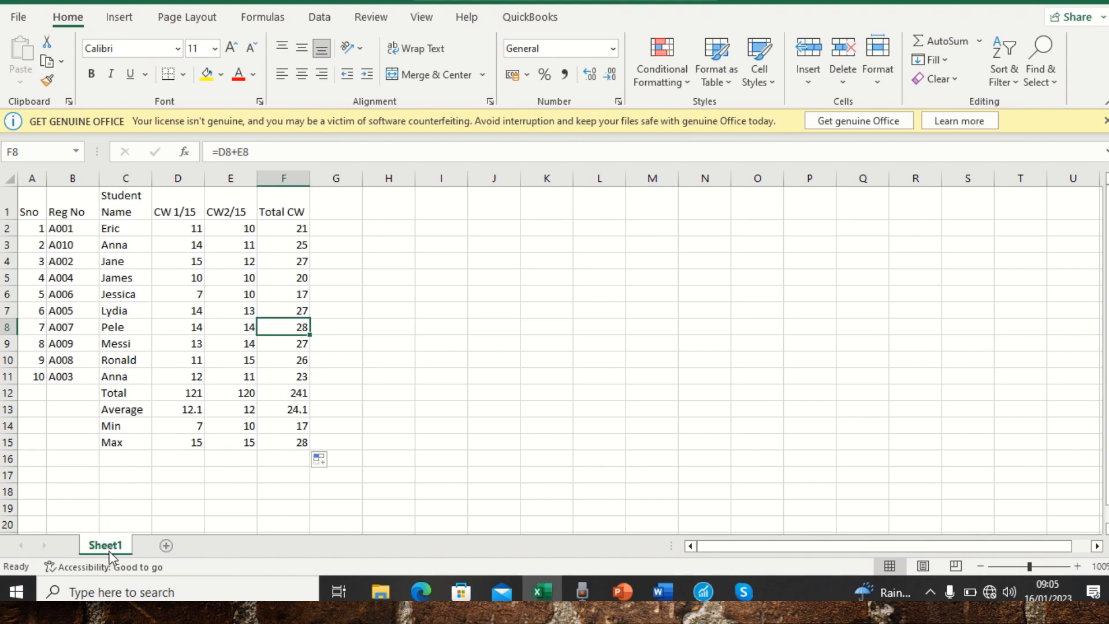
Add a new blank worksheet to the workbook and return to Sheet1
left_click(166, 546)
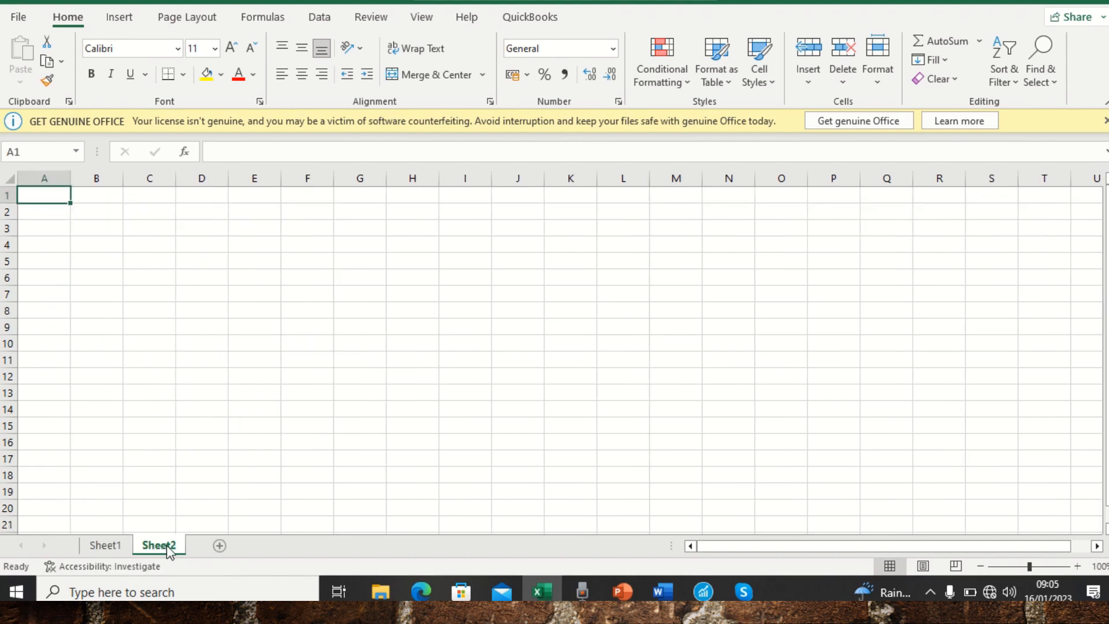
left_click(107, 546)
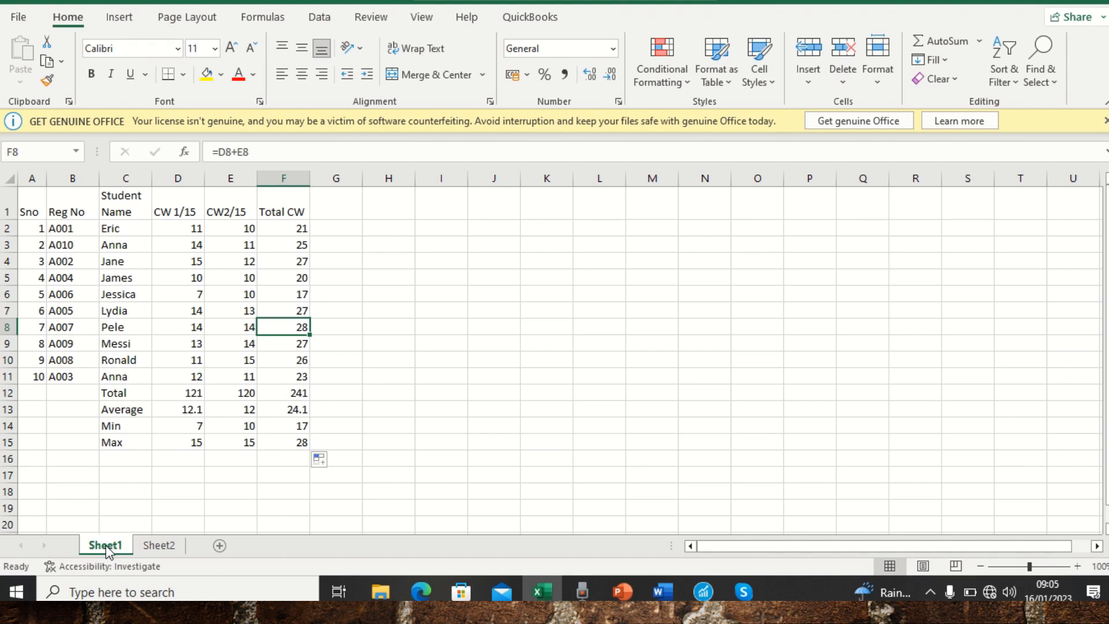
left_click(171, 480)
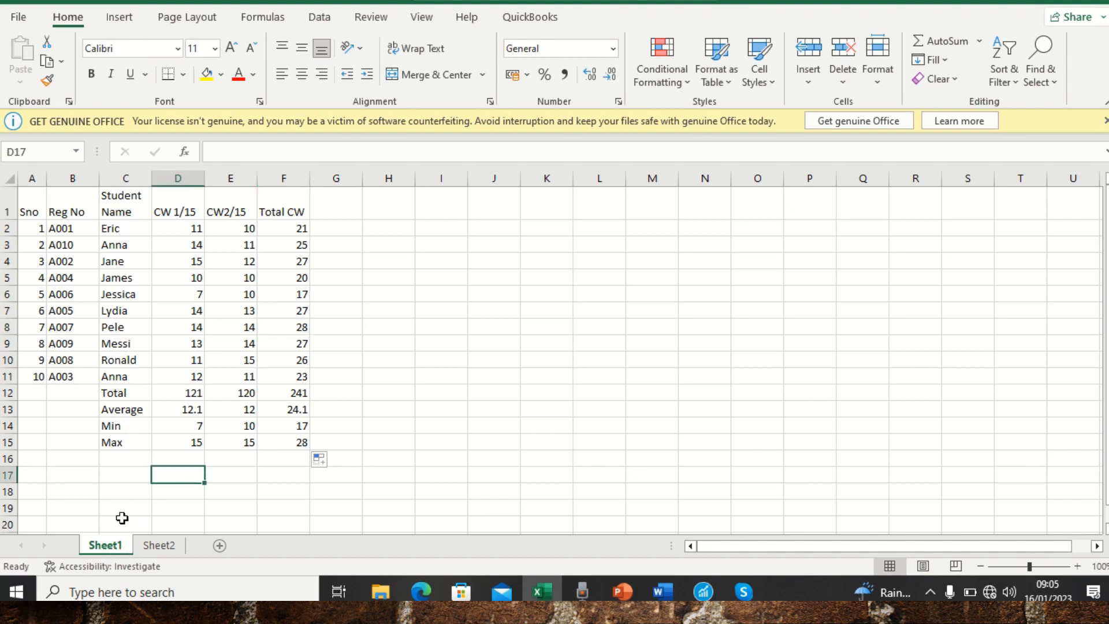
Rename the Sheet1 worksheet as CW Sheet
right_click(107, 548)
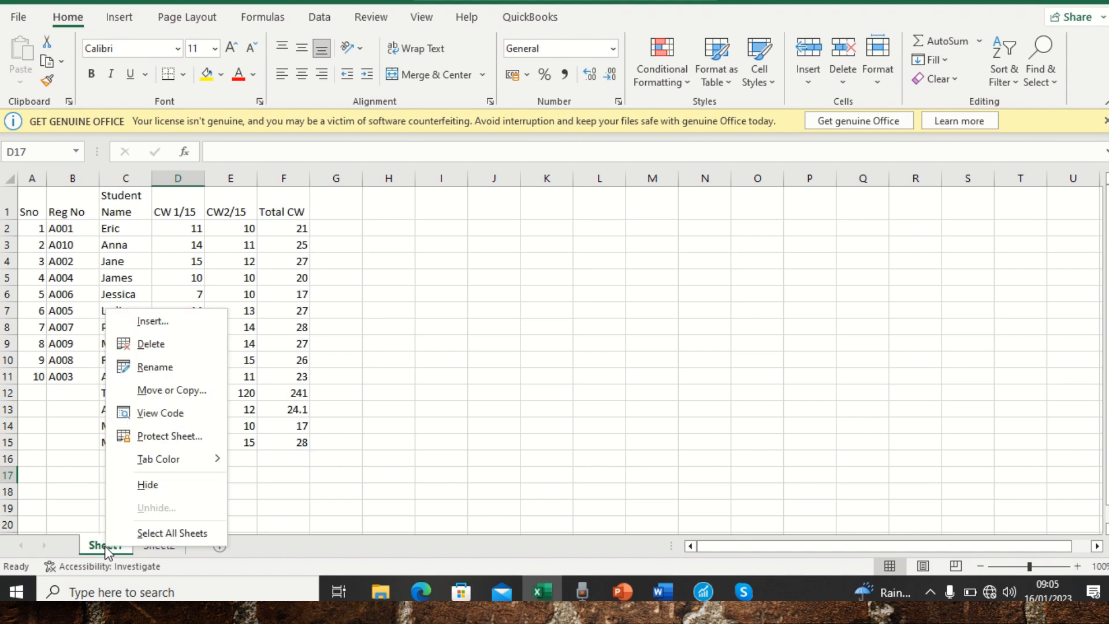
left_click(172, 370)
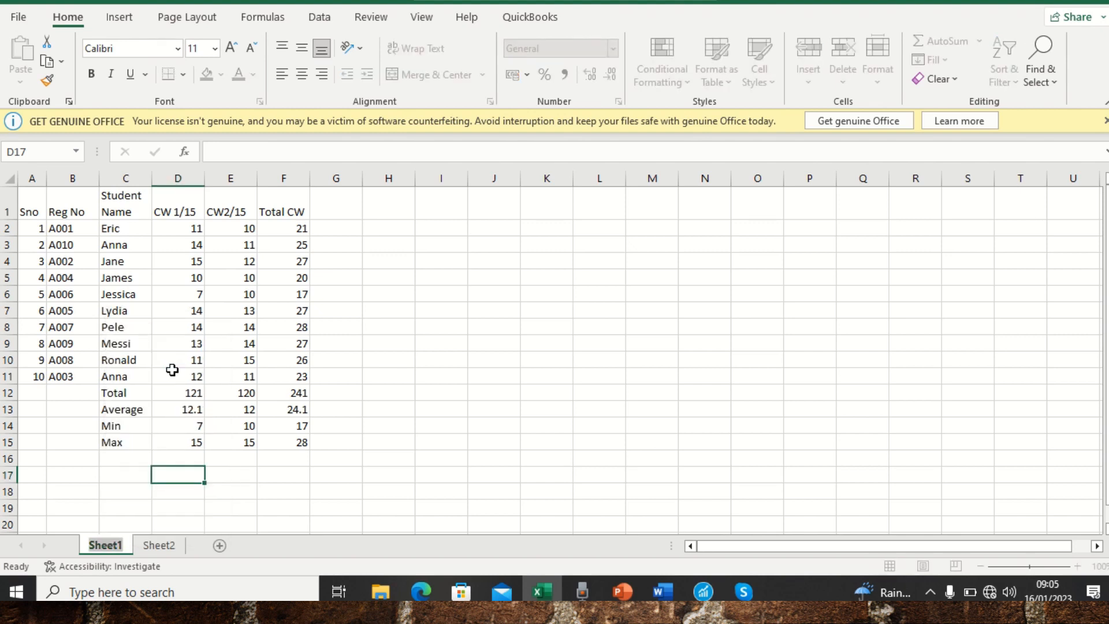
type("CW")
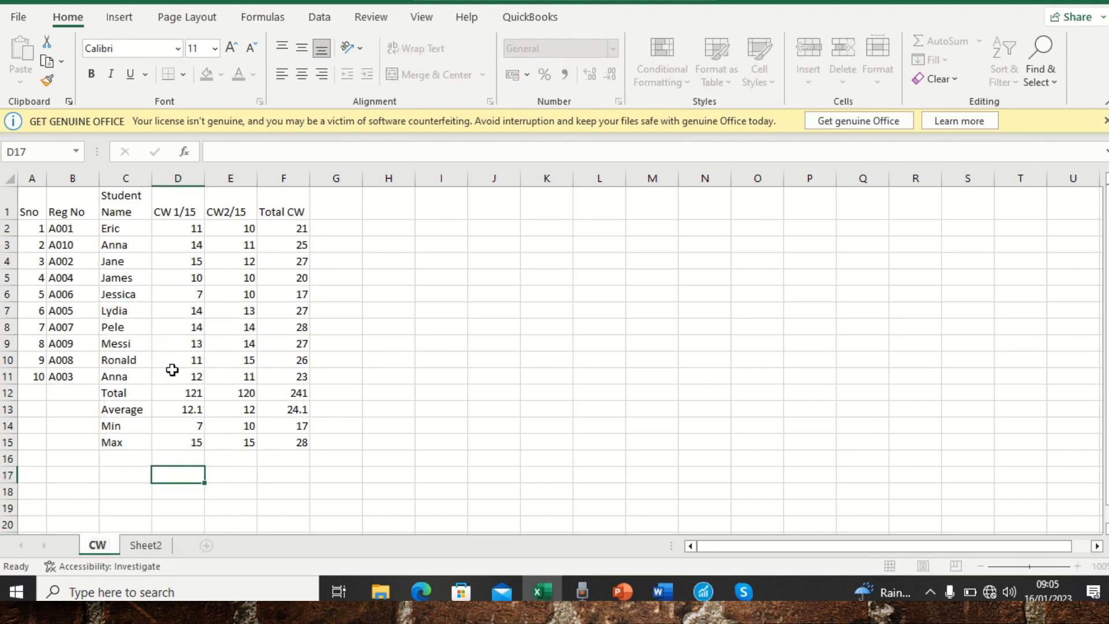
type(" Sheet")
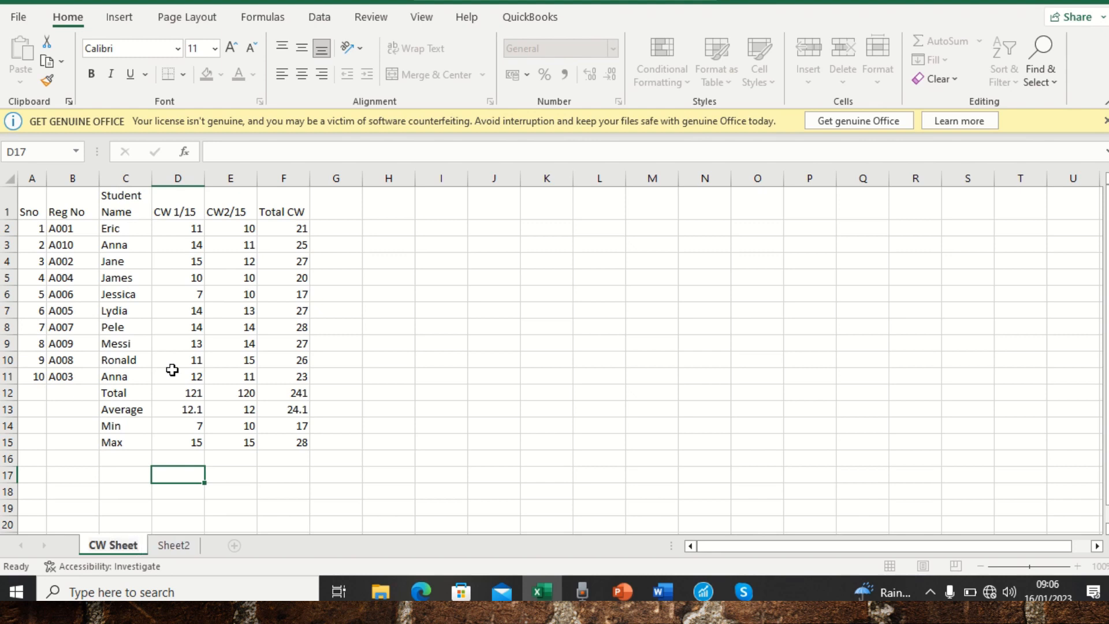
left_click(173, 430)
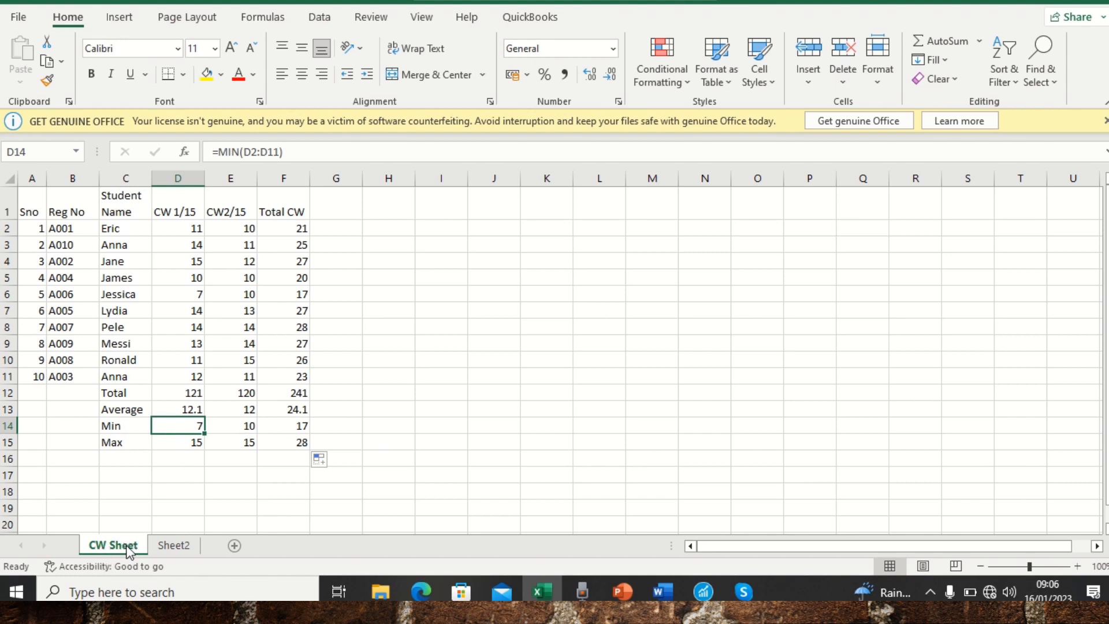
left_click(342, 349)
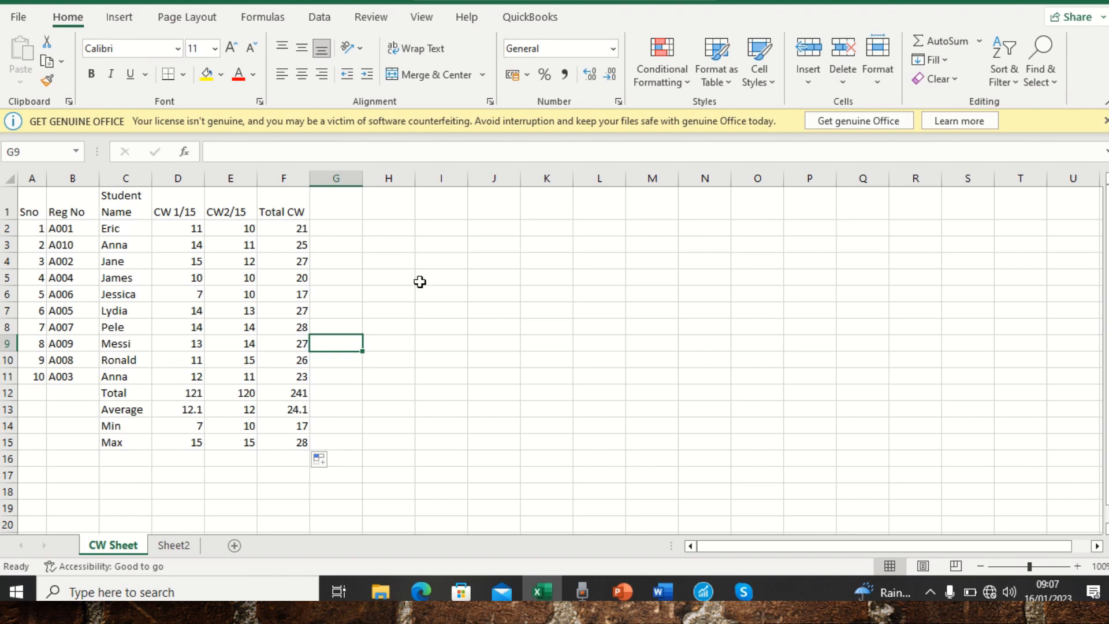
mouse_move(461, 1)
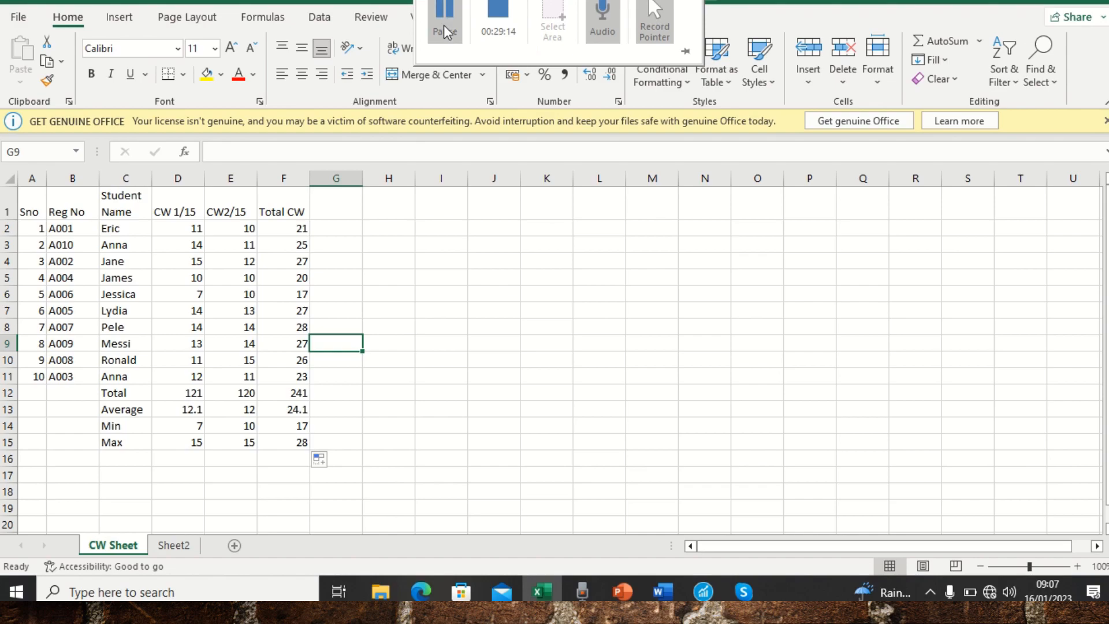